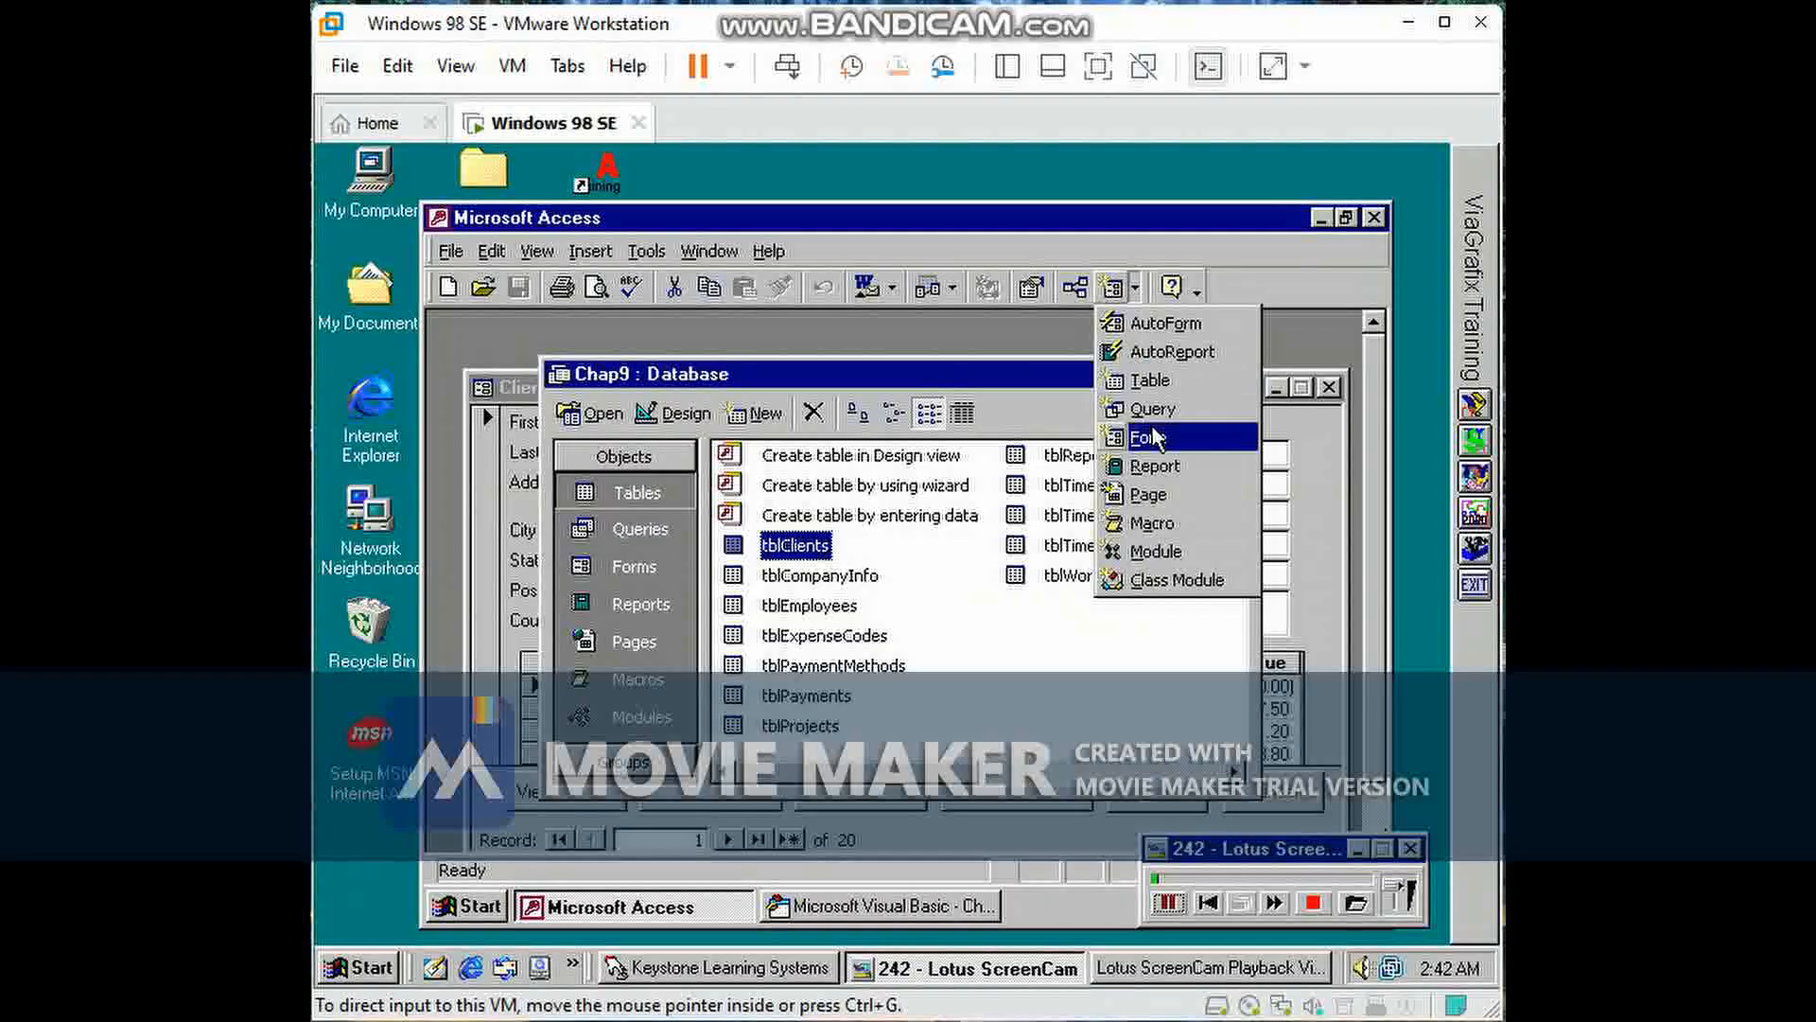
Step: Create a new form in Design View based on tblClients and reposition the database and form windows so the design grid is clear
click(1151, 440)
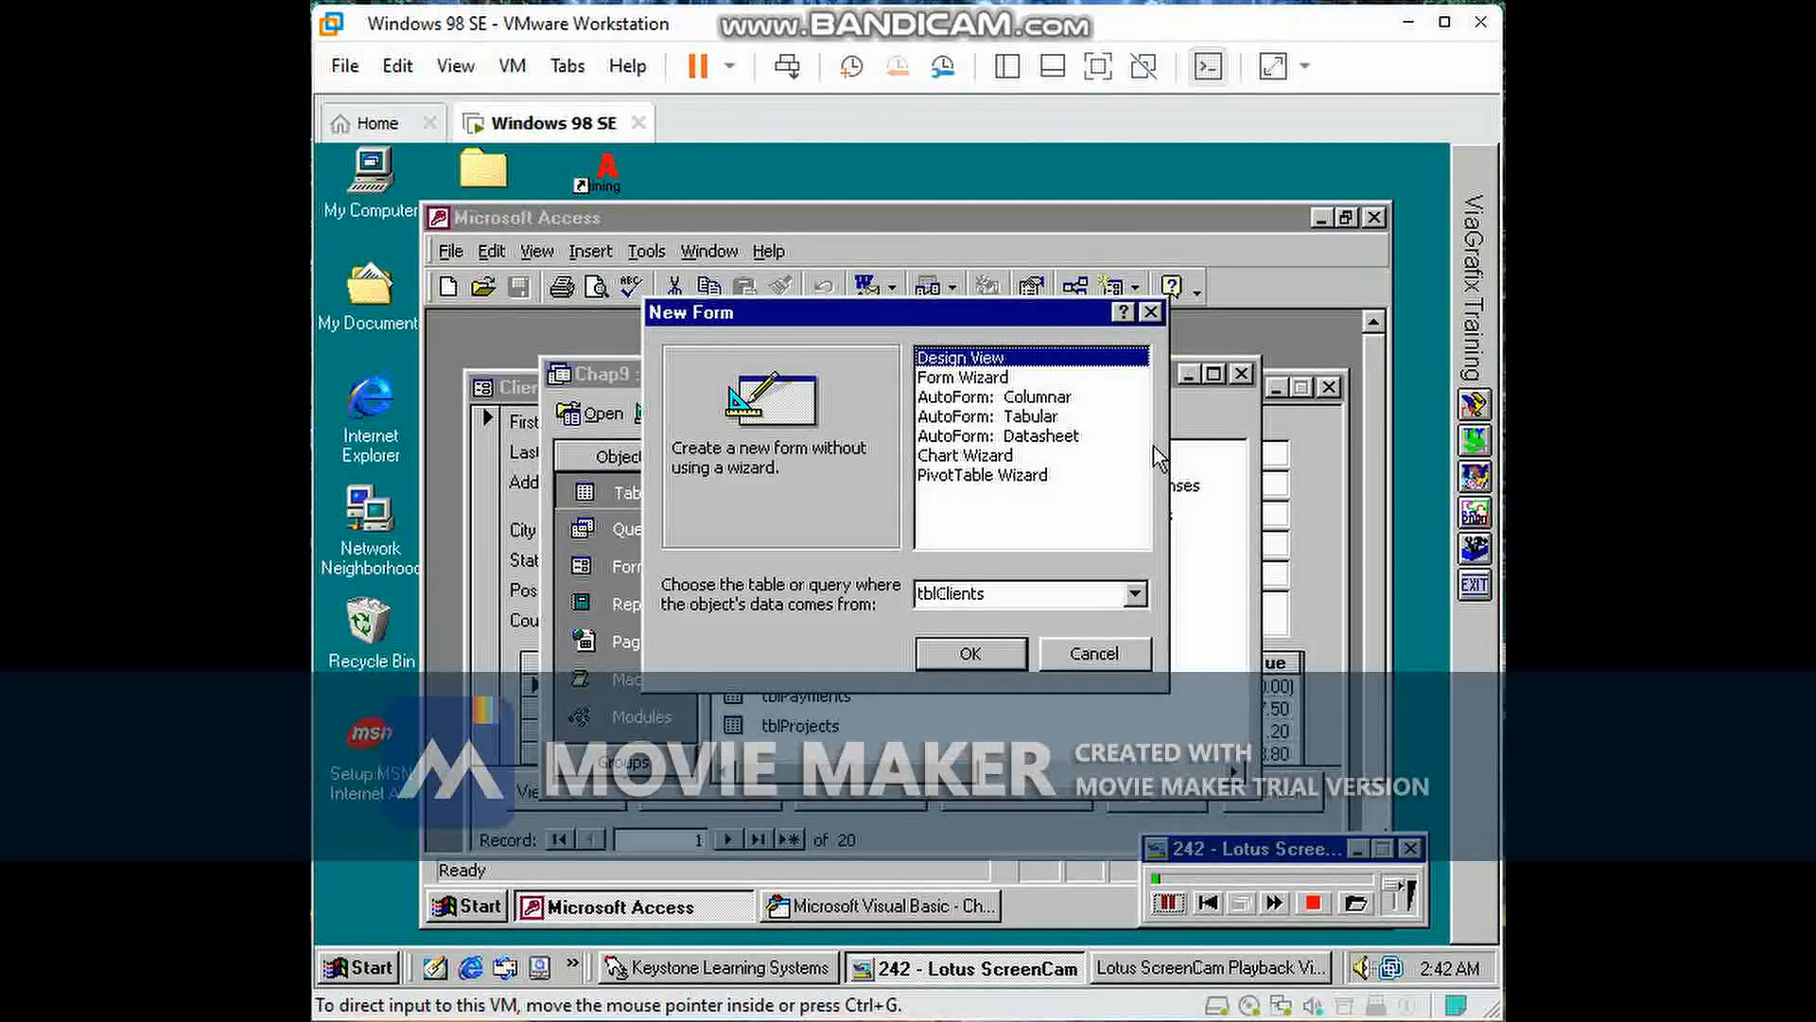
click(974, 656)
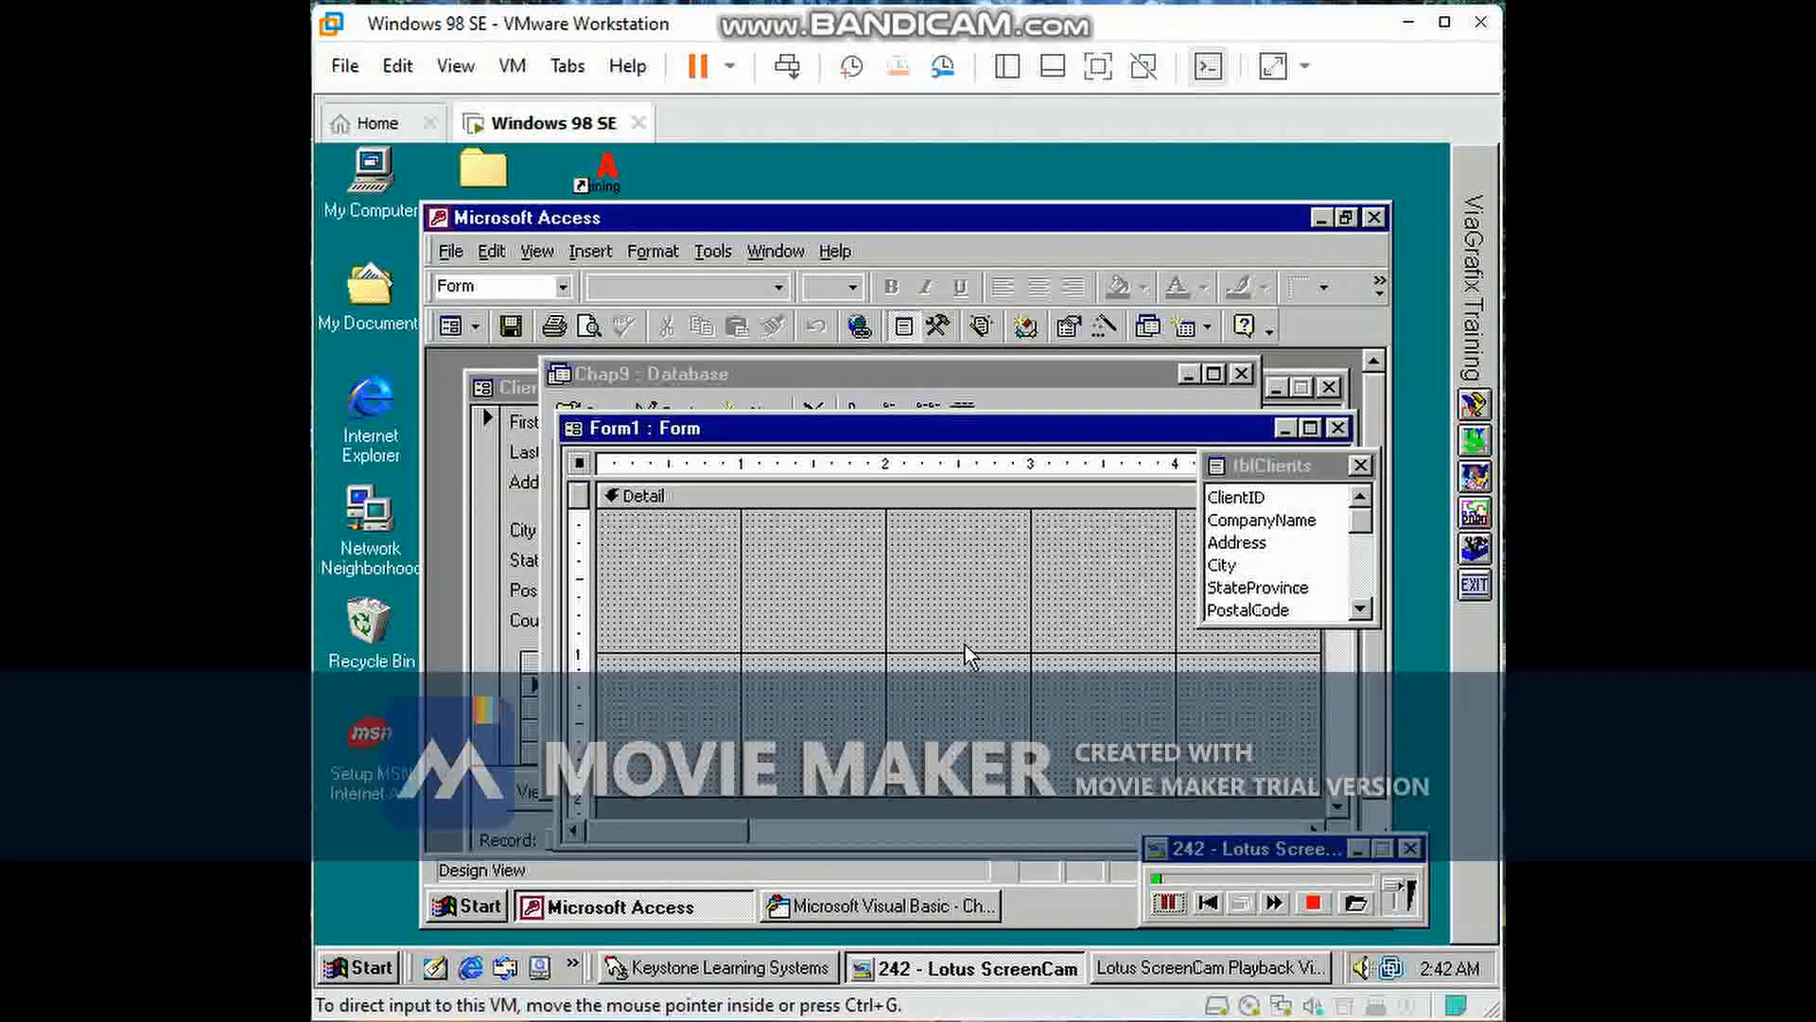
drag(880, 368, 815, 367)
click(1234, 429)
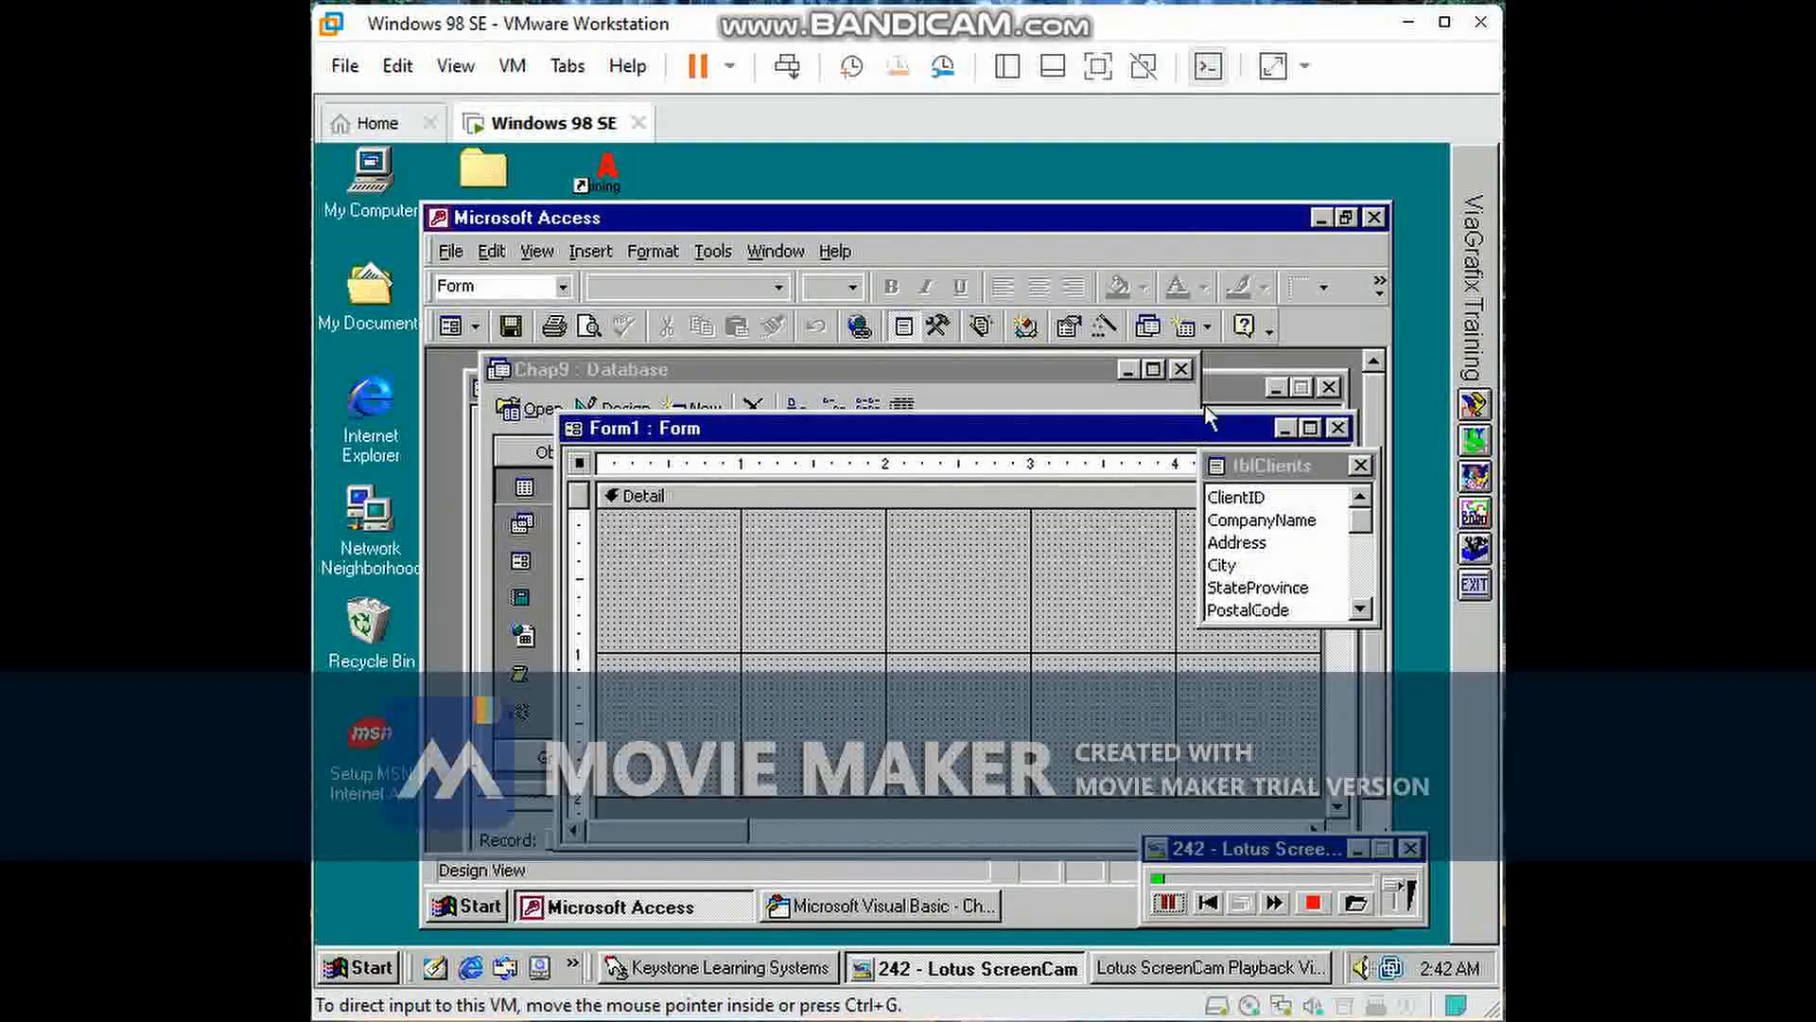
drag(1103, 433, 1024, 393)
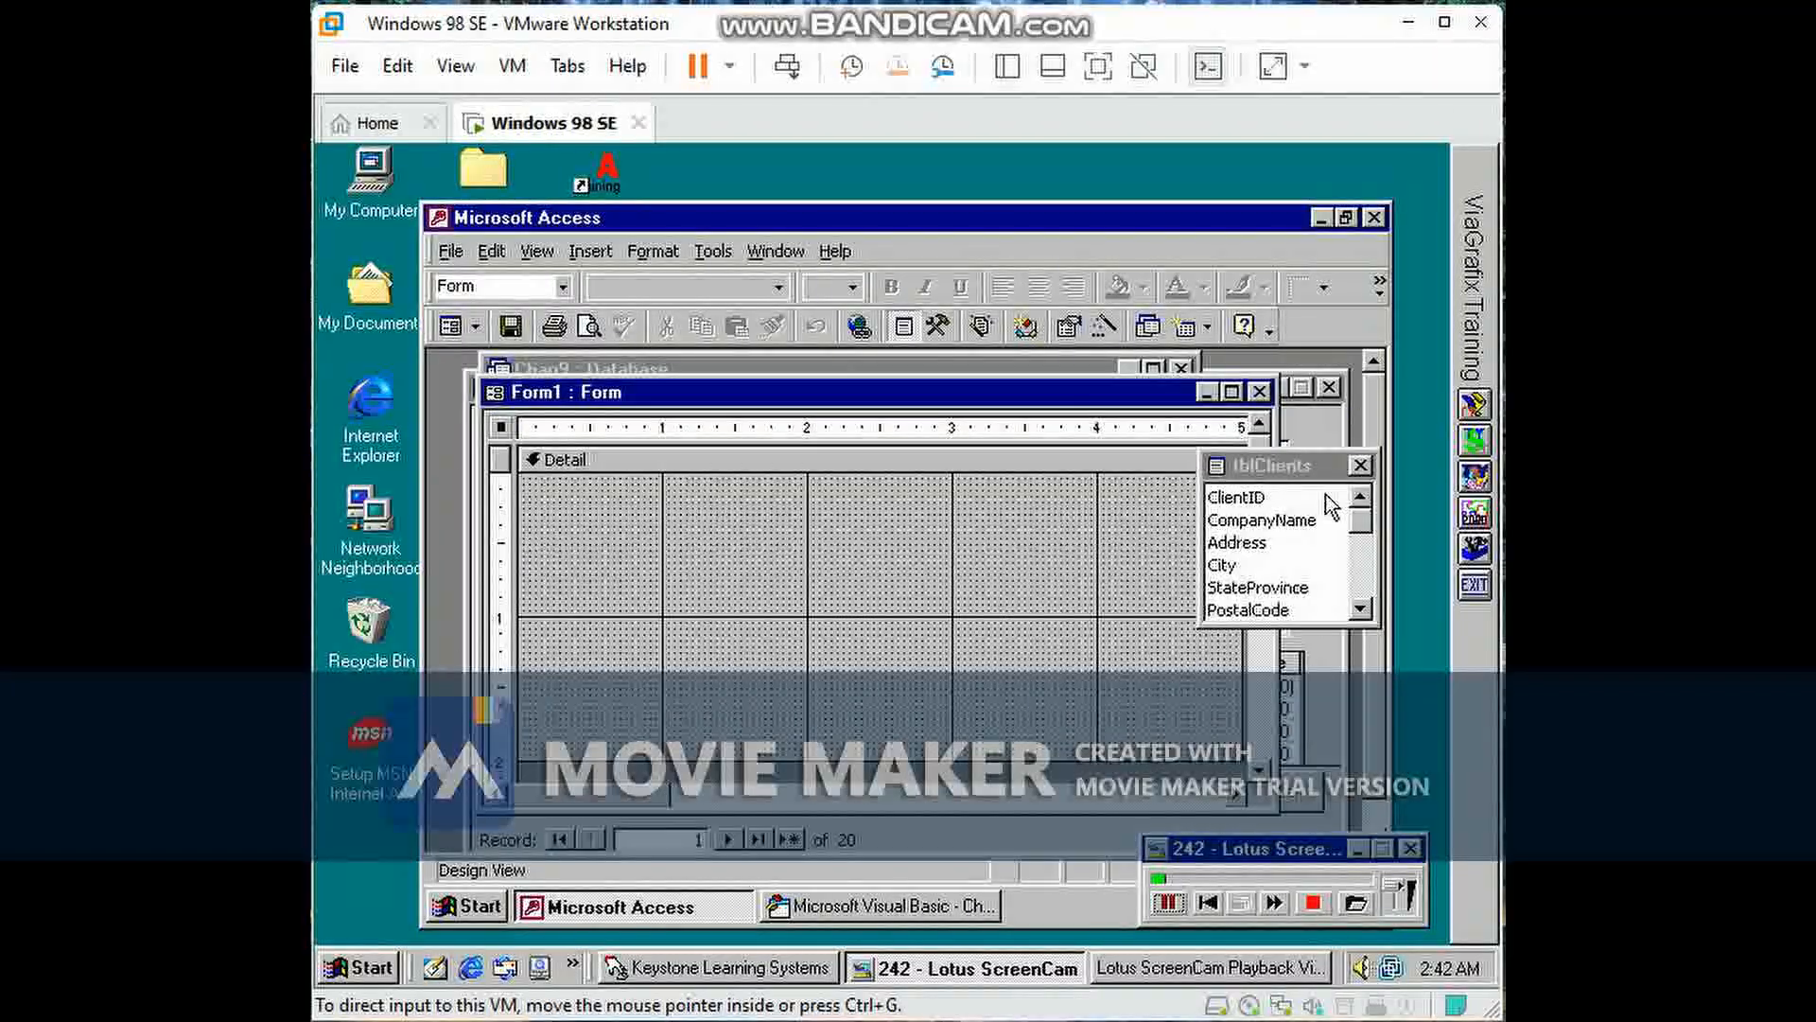
Step: Add the tblClients fields ClientID through PostalCode to the form's Detail section as one column
click(1230, 499)
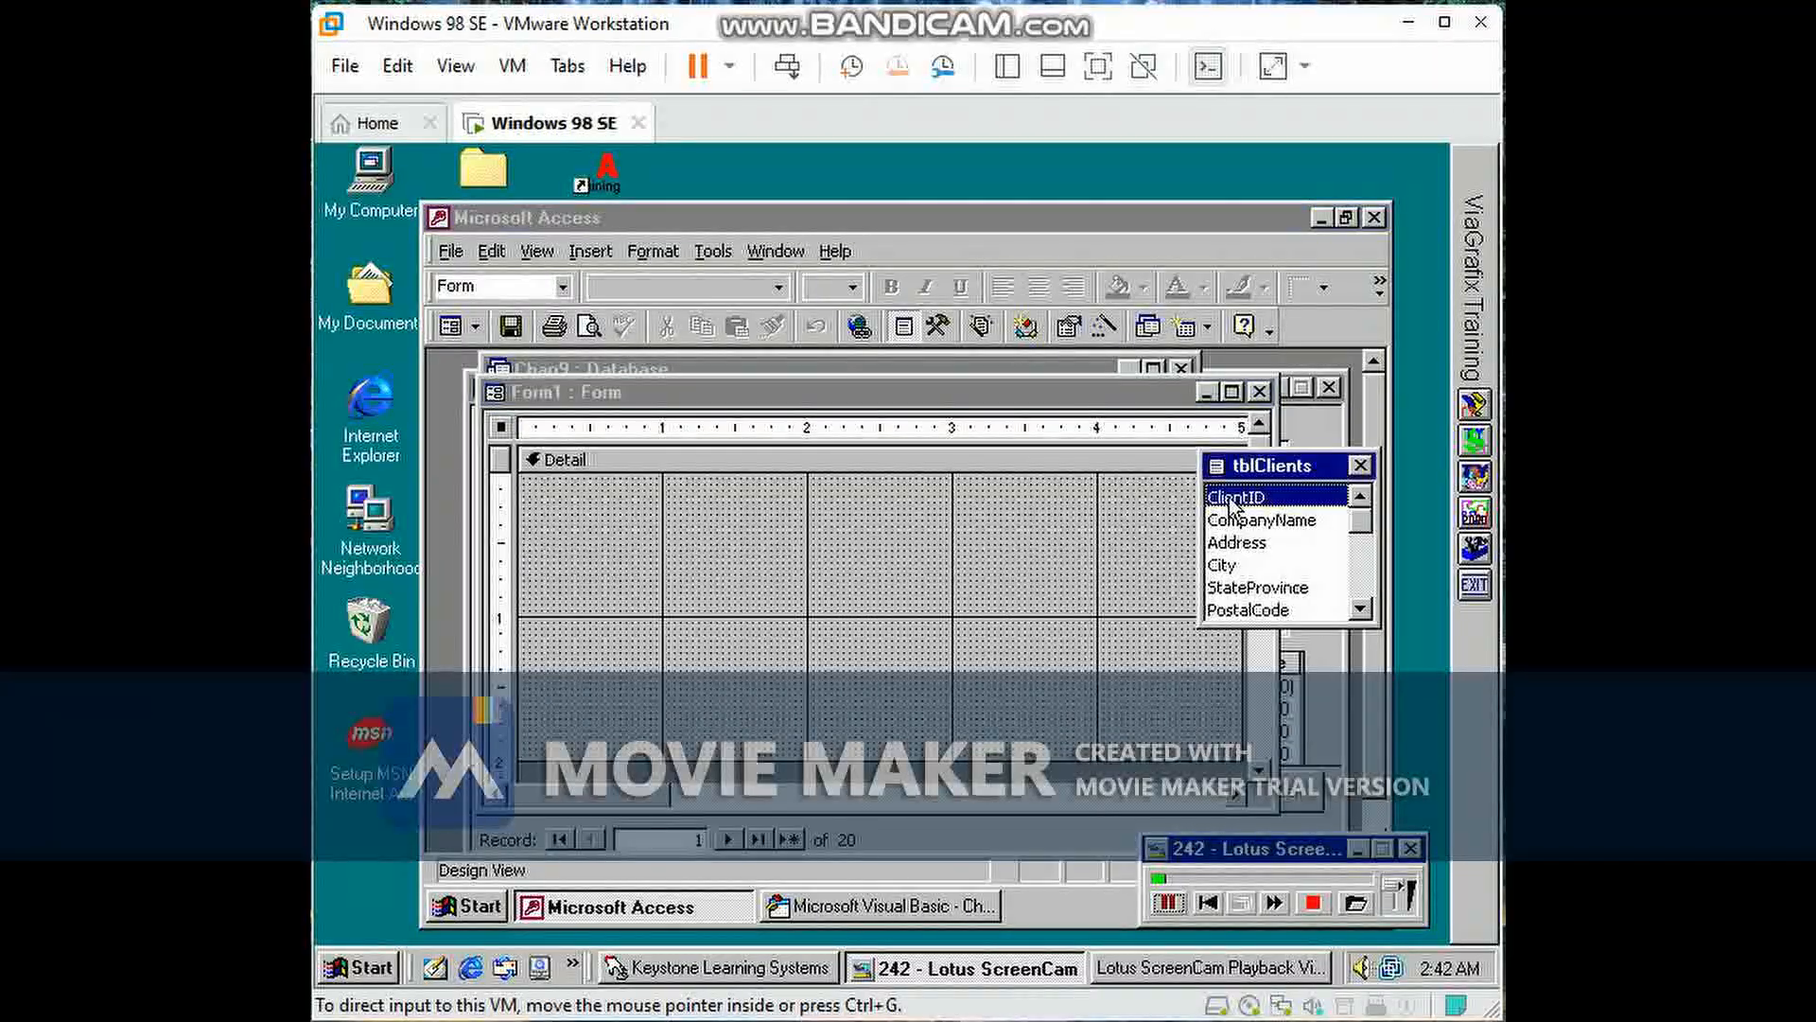
shift+click(1266, 613)
drag(1266, 613, 746, 520)
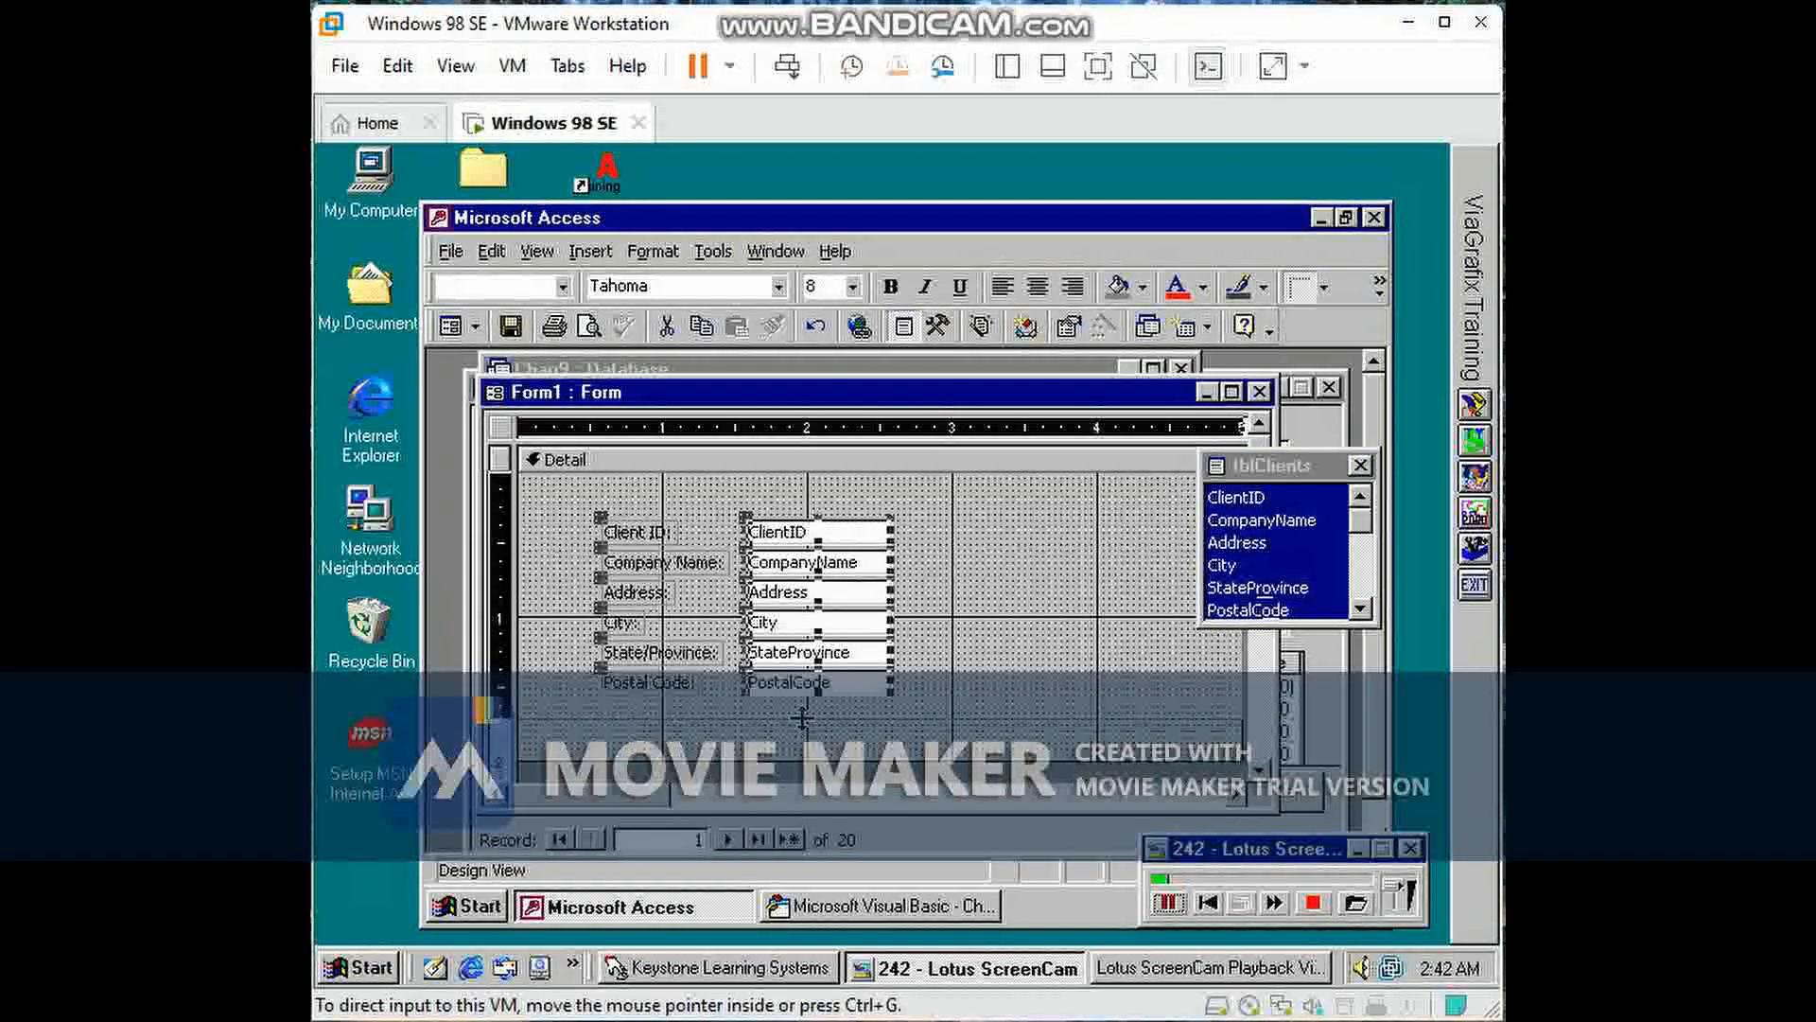
click(692, 489)
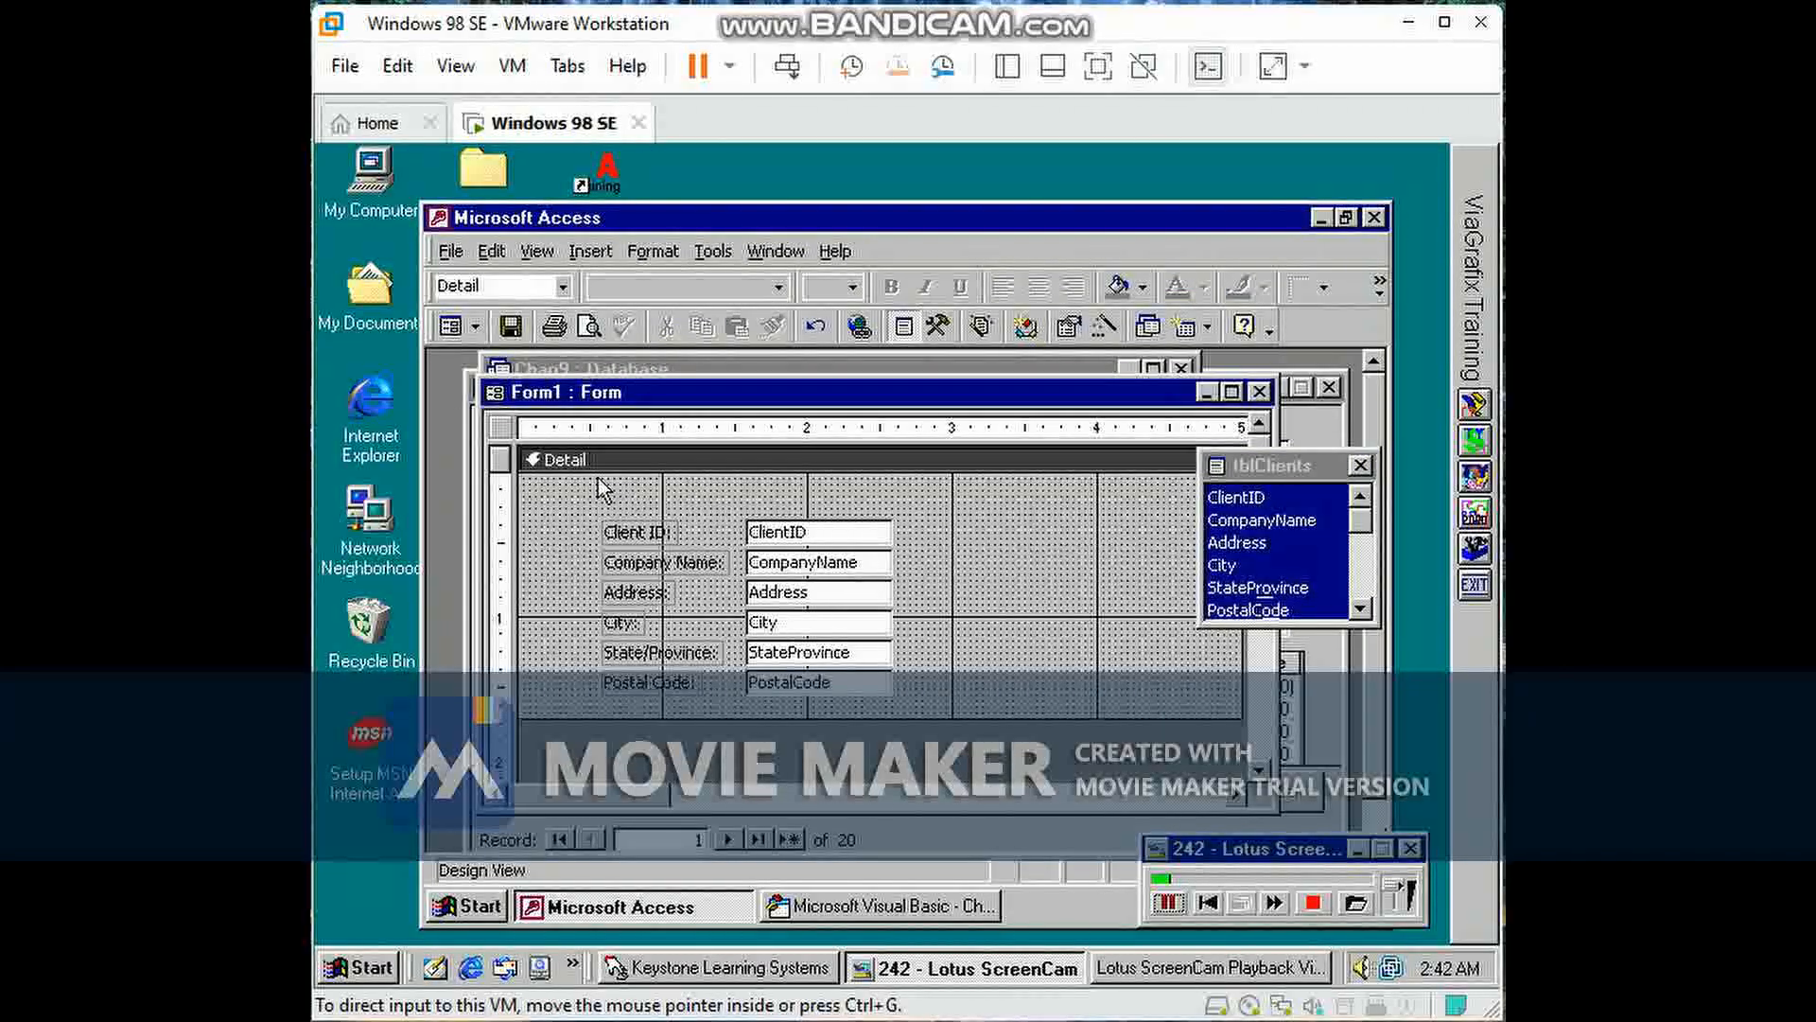
Step: Preview the form in Form View, advance through a few client records, and return to Design View
click(450, 327)
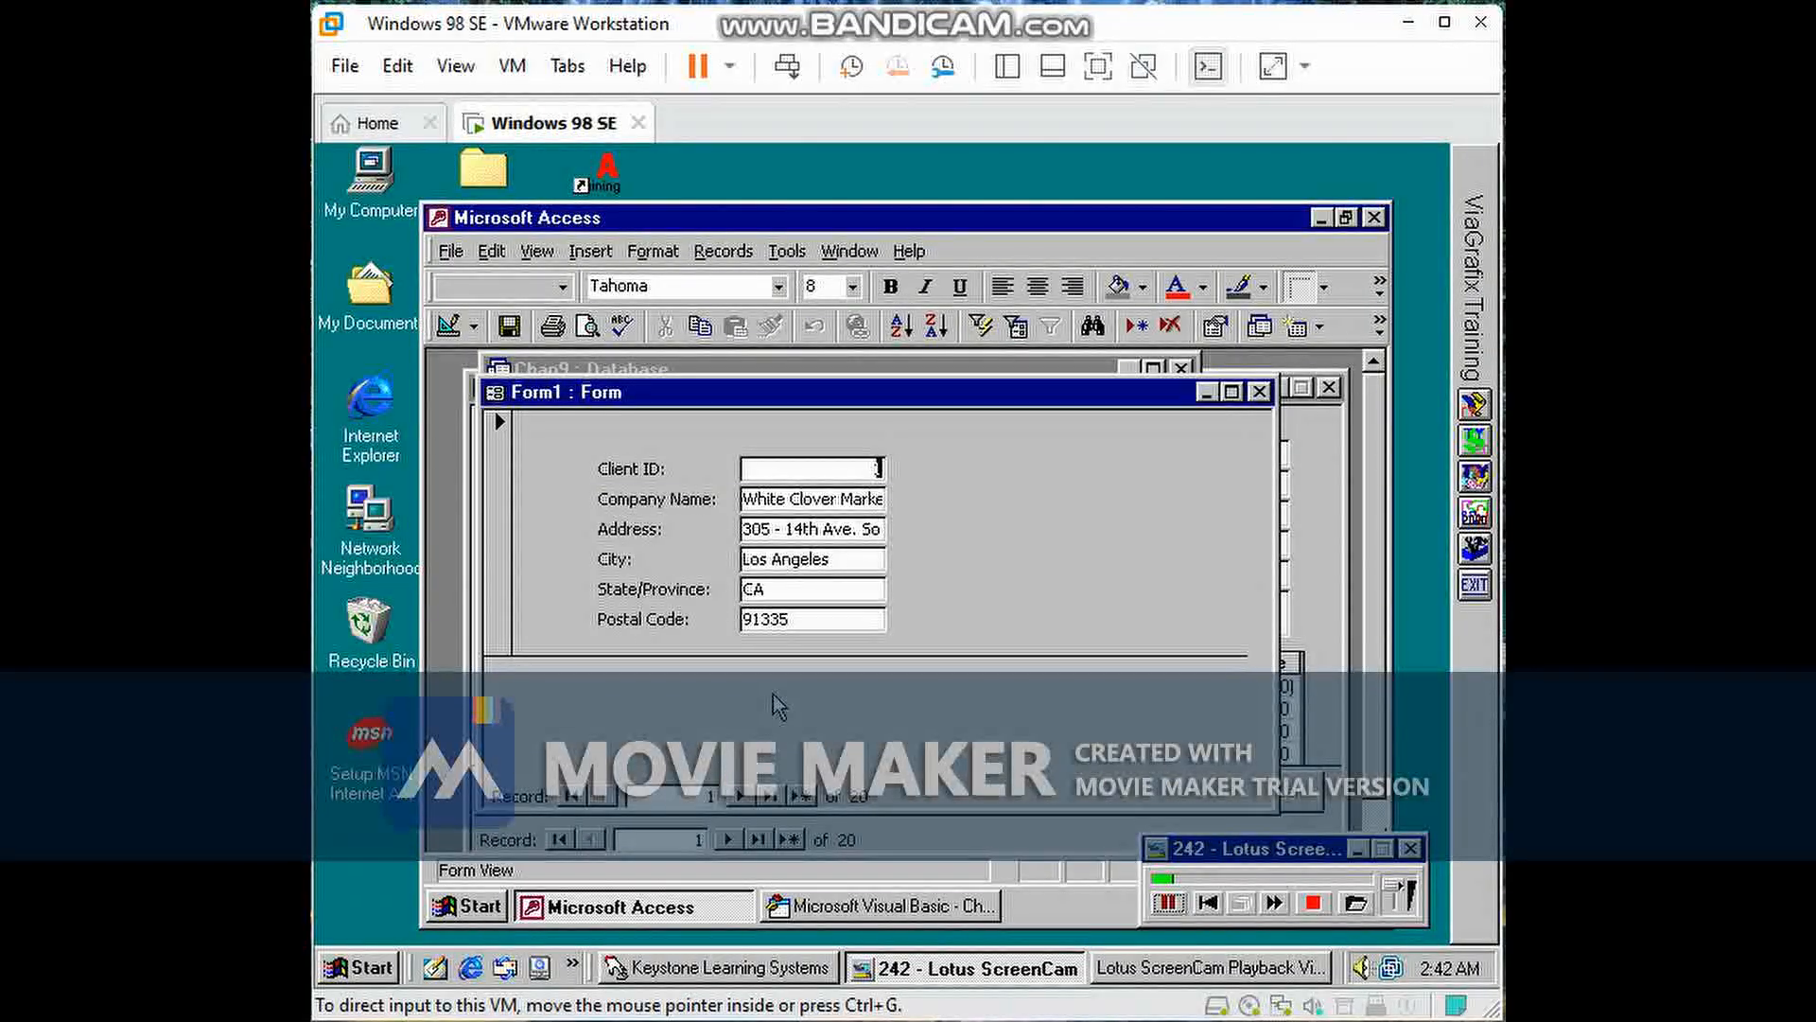
click(742, 796)
click(741, 797)
click(742, 797)
click(448, 327)
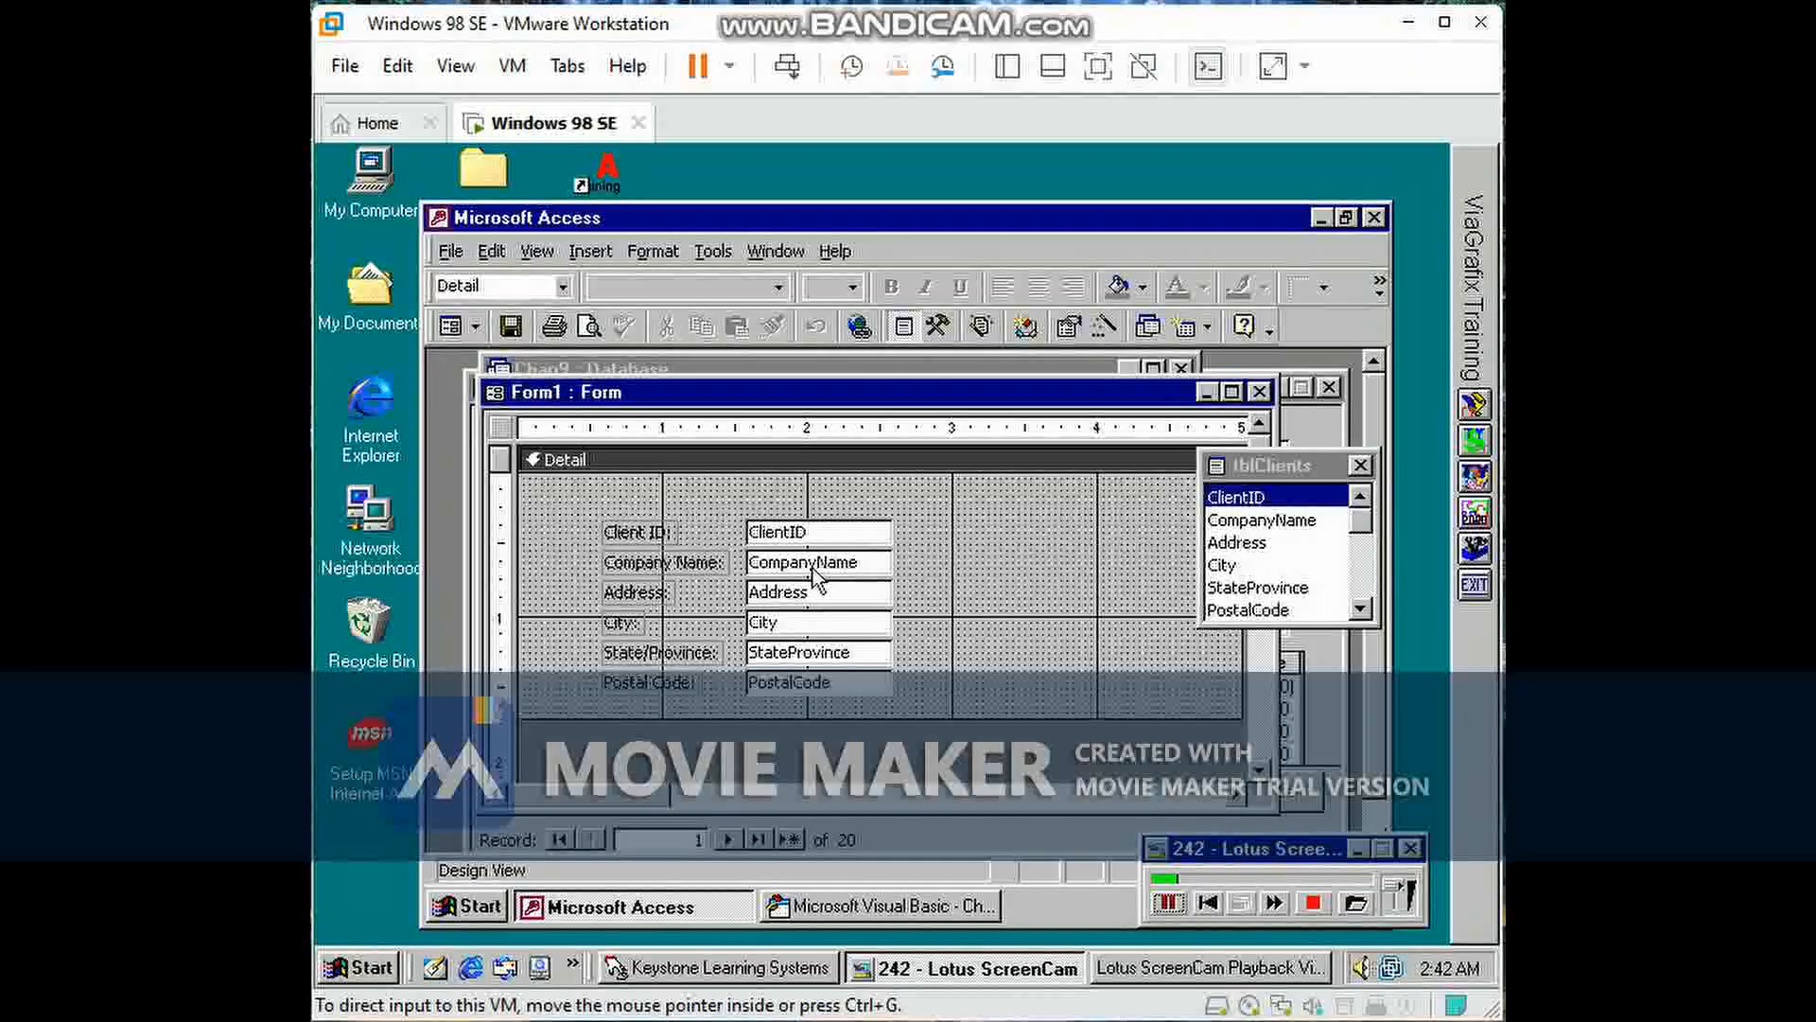
Step: Set the form's Default View property to Continuous Forms
double_click(501, 427)
drag(895, 445, 914, 375)
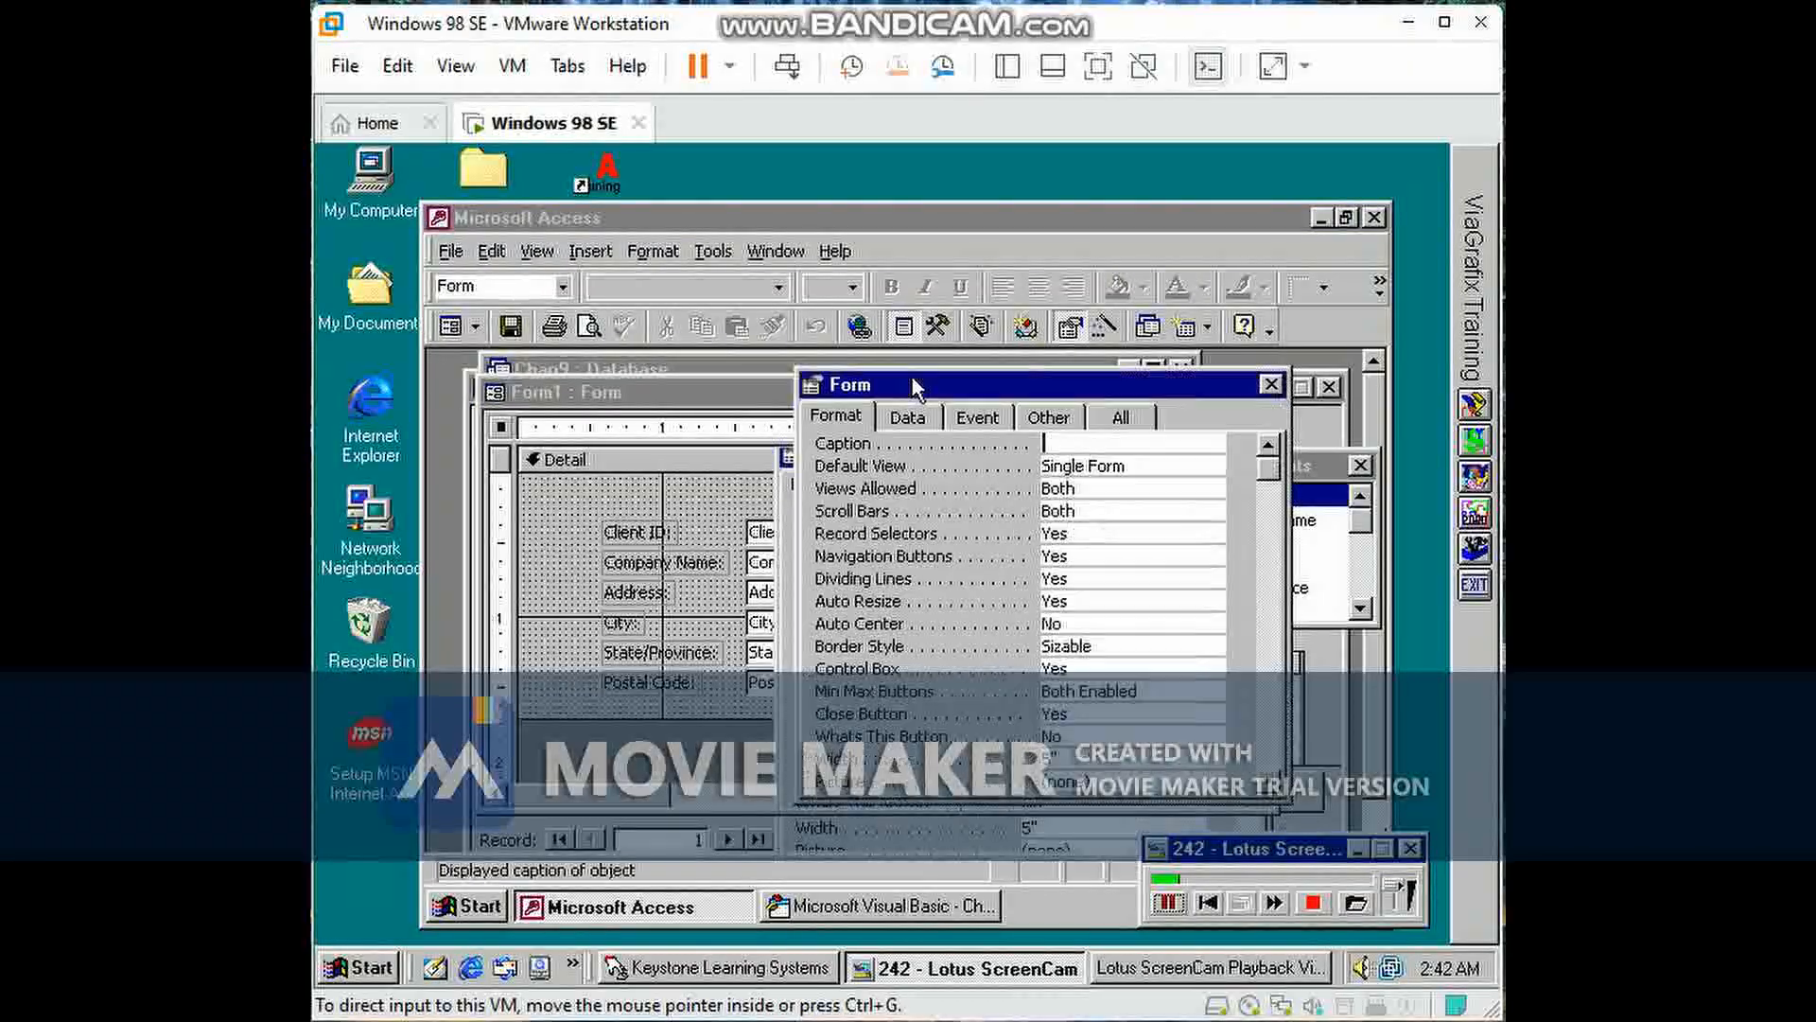
click(1154, 466)
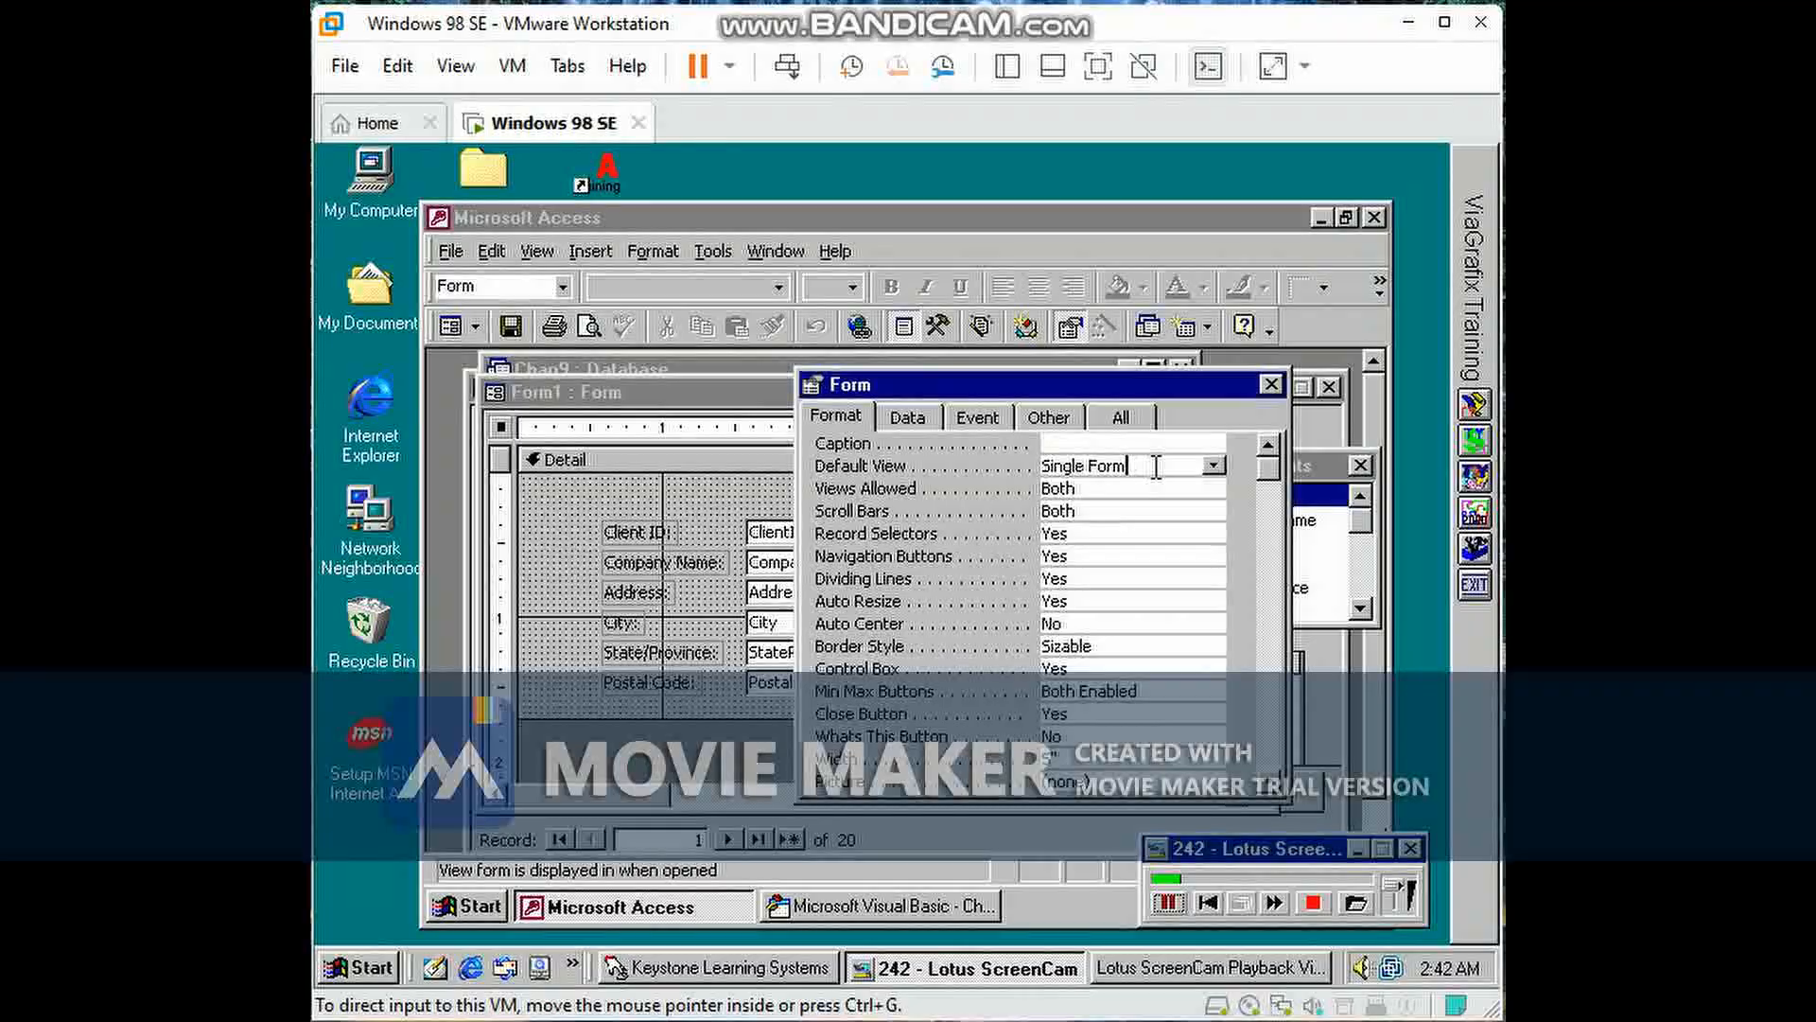
click(1212, 465)
click(1108, 494)
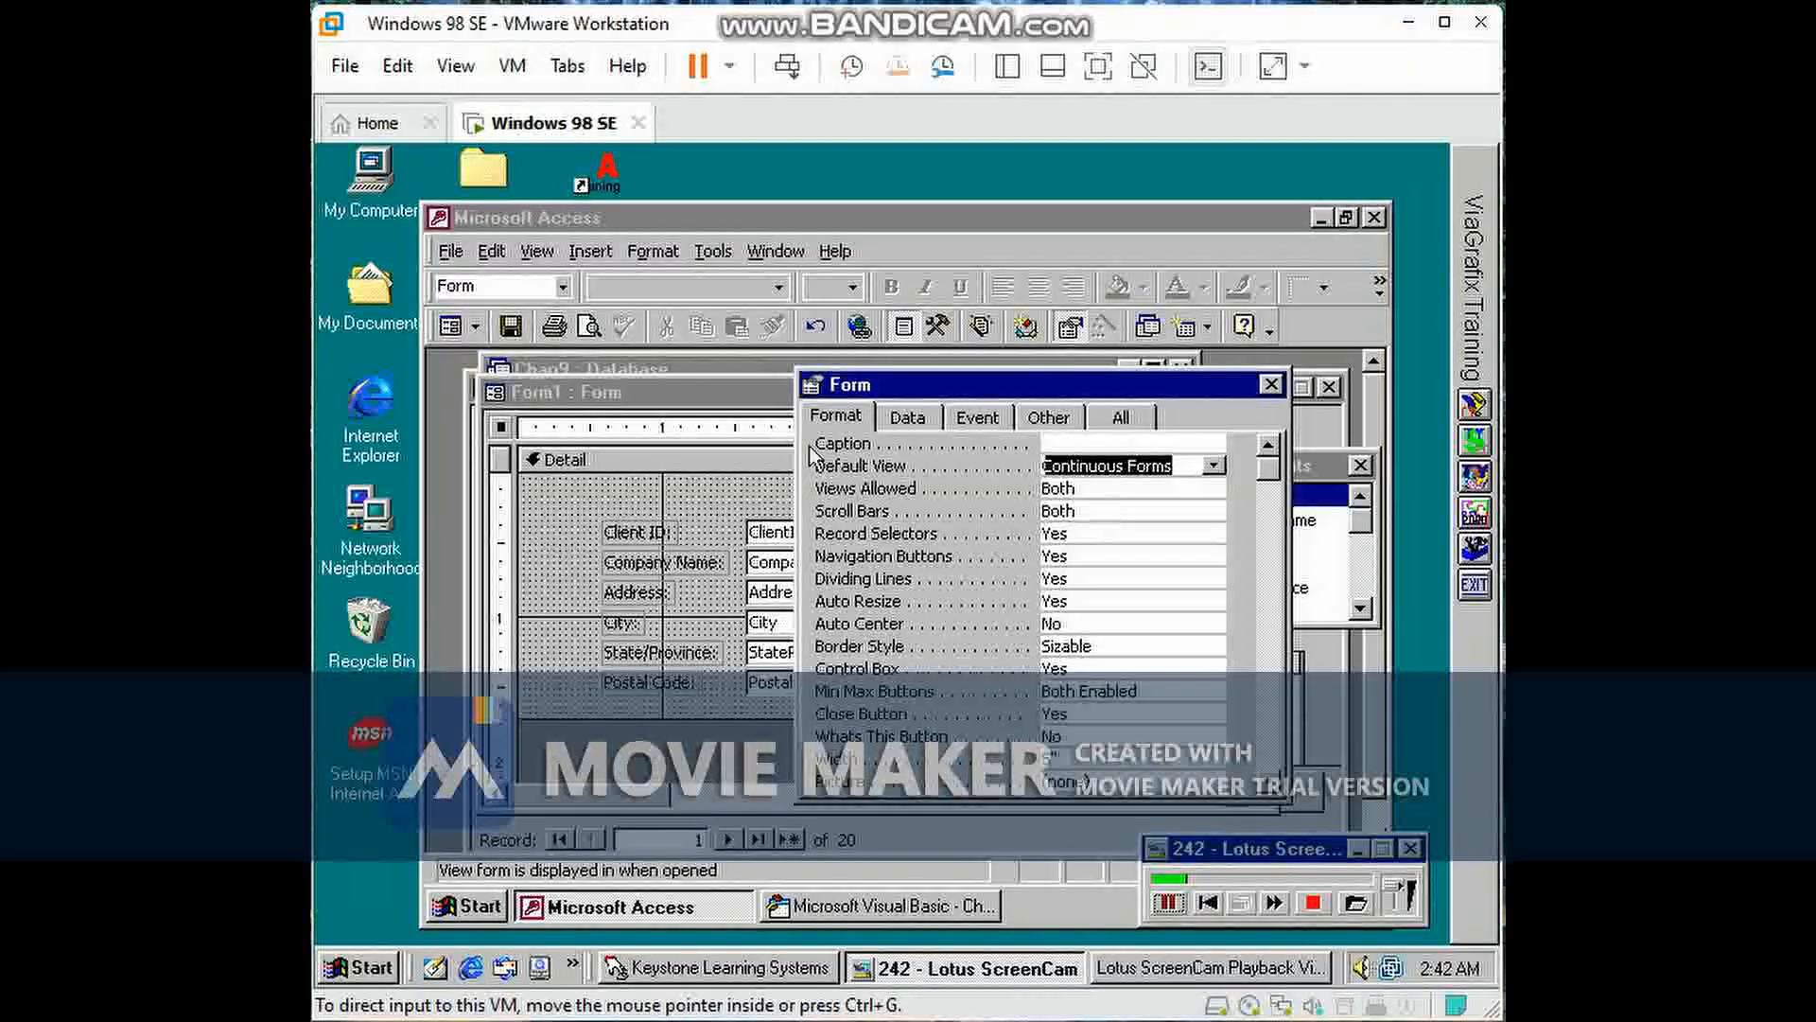
Step: Preview the continuous form without the property sheet, enlarge its window, and scroll through the client records
click(454, 328)
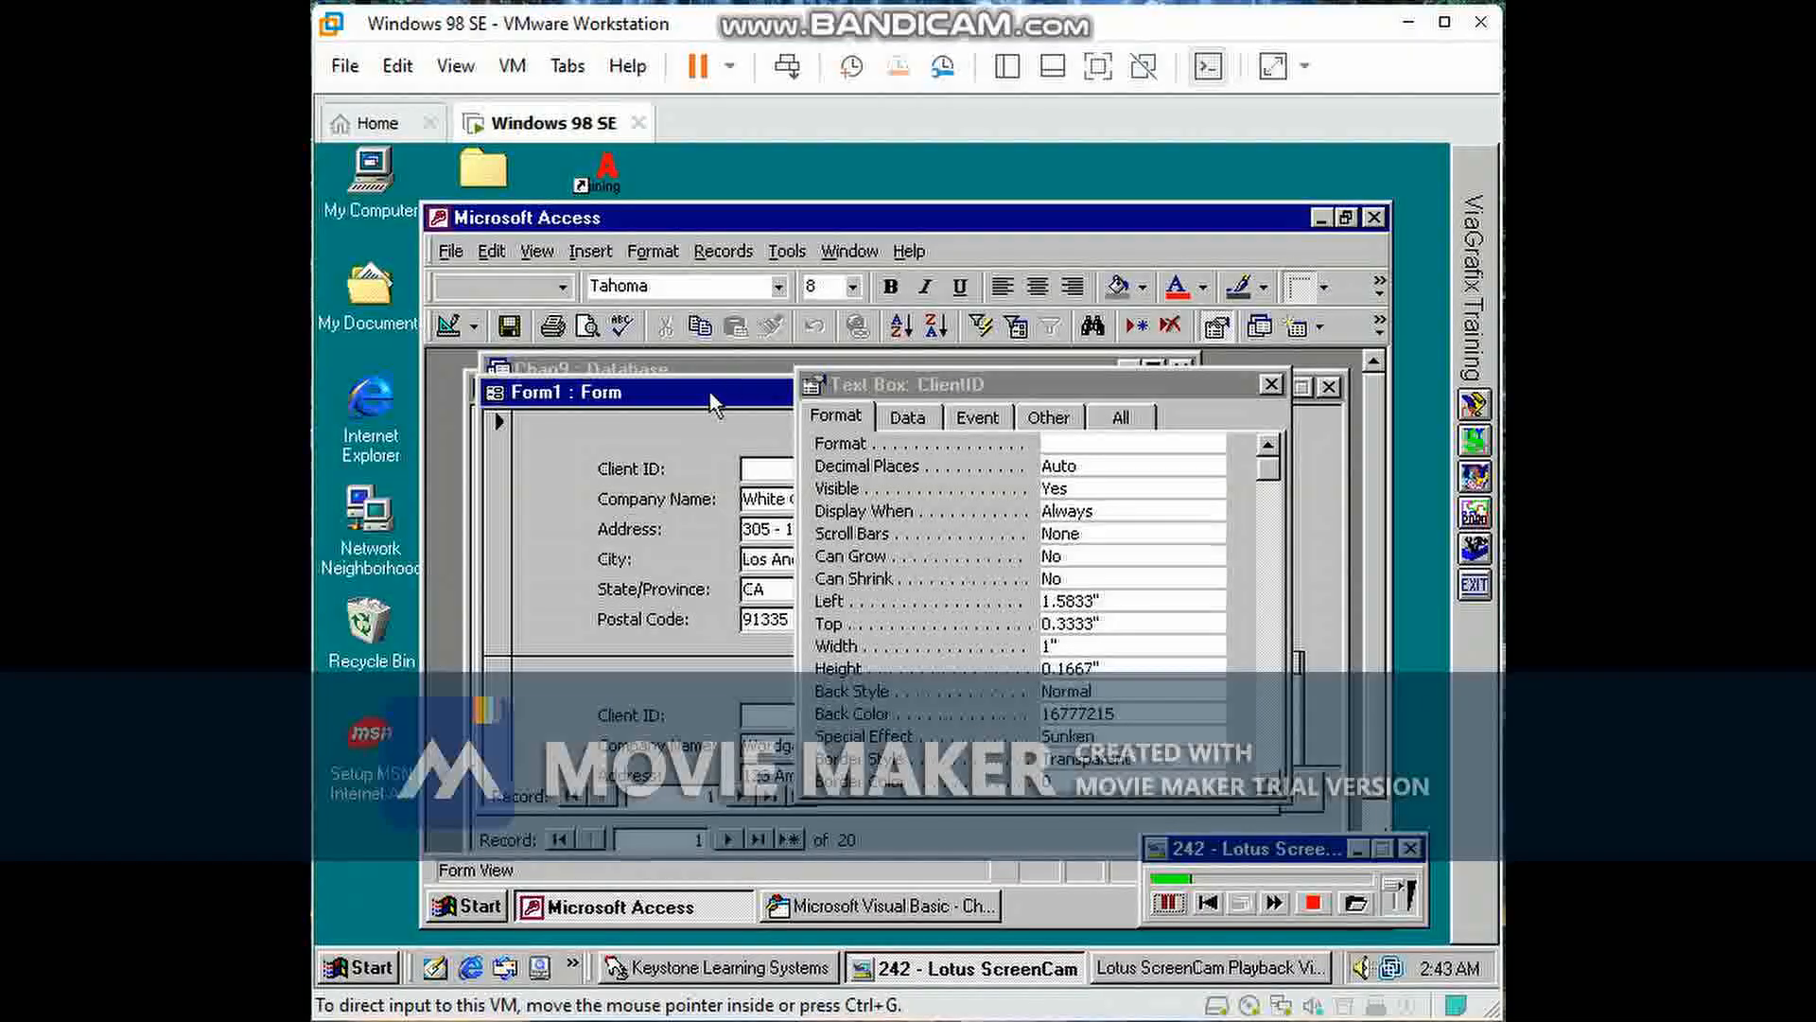
click(1271, 385)
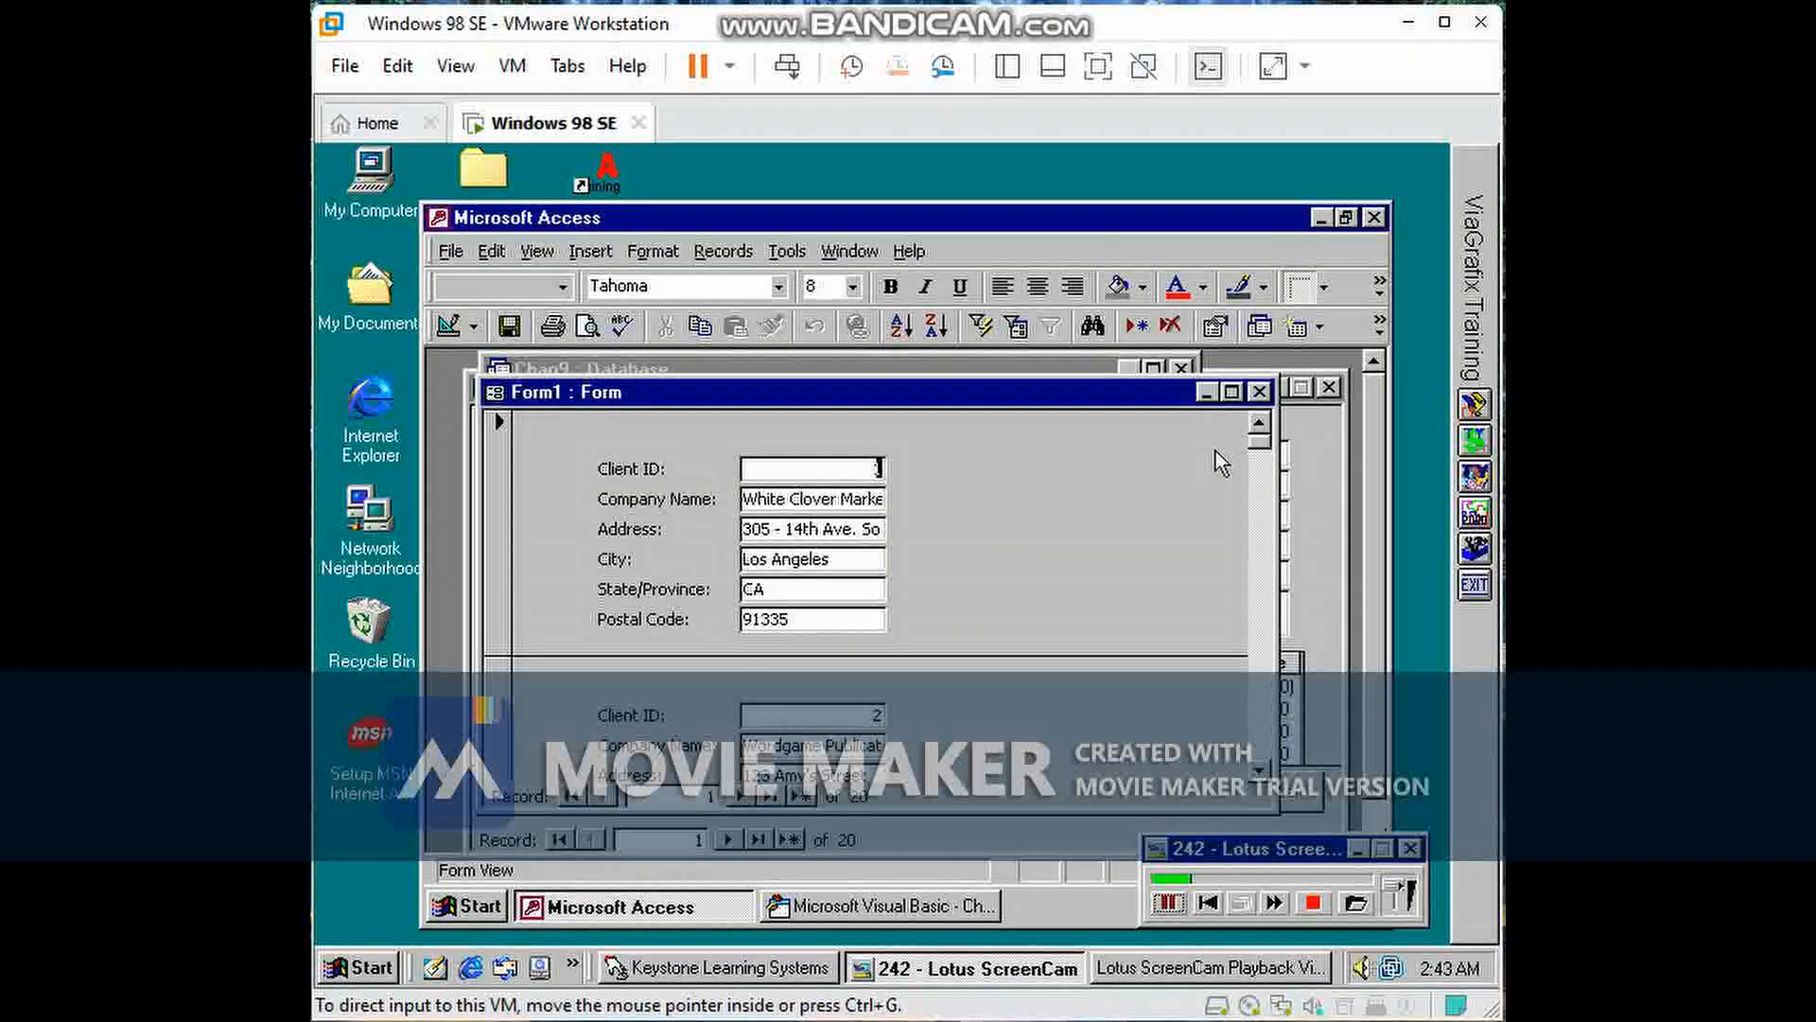
drag(1258, 442, 1258, 501)
drag(986, 387, 938, 367)
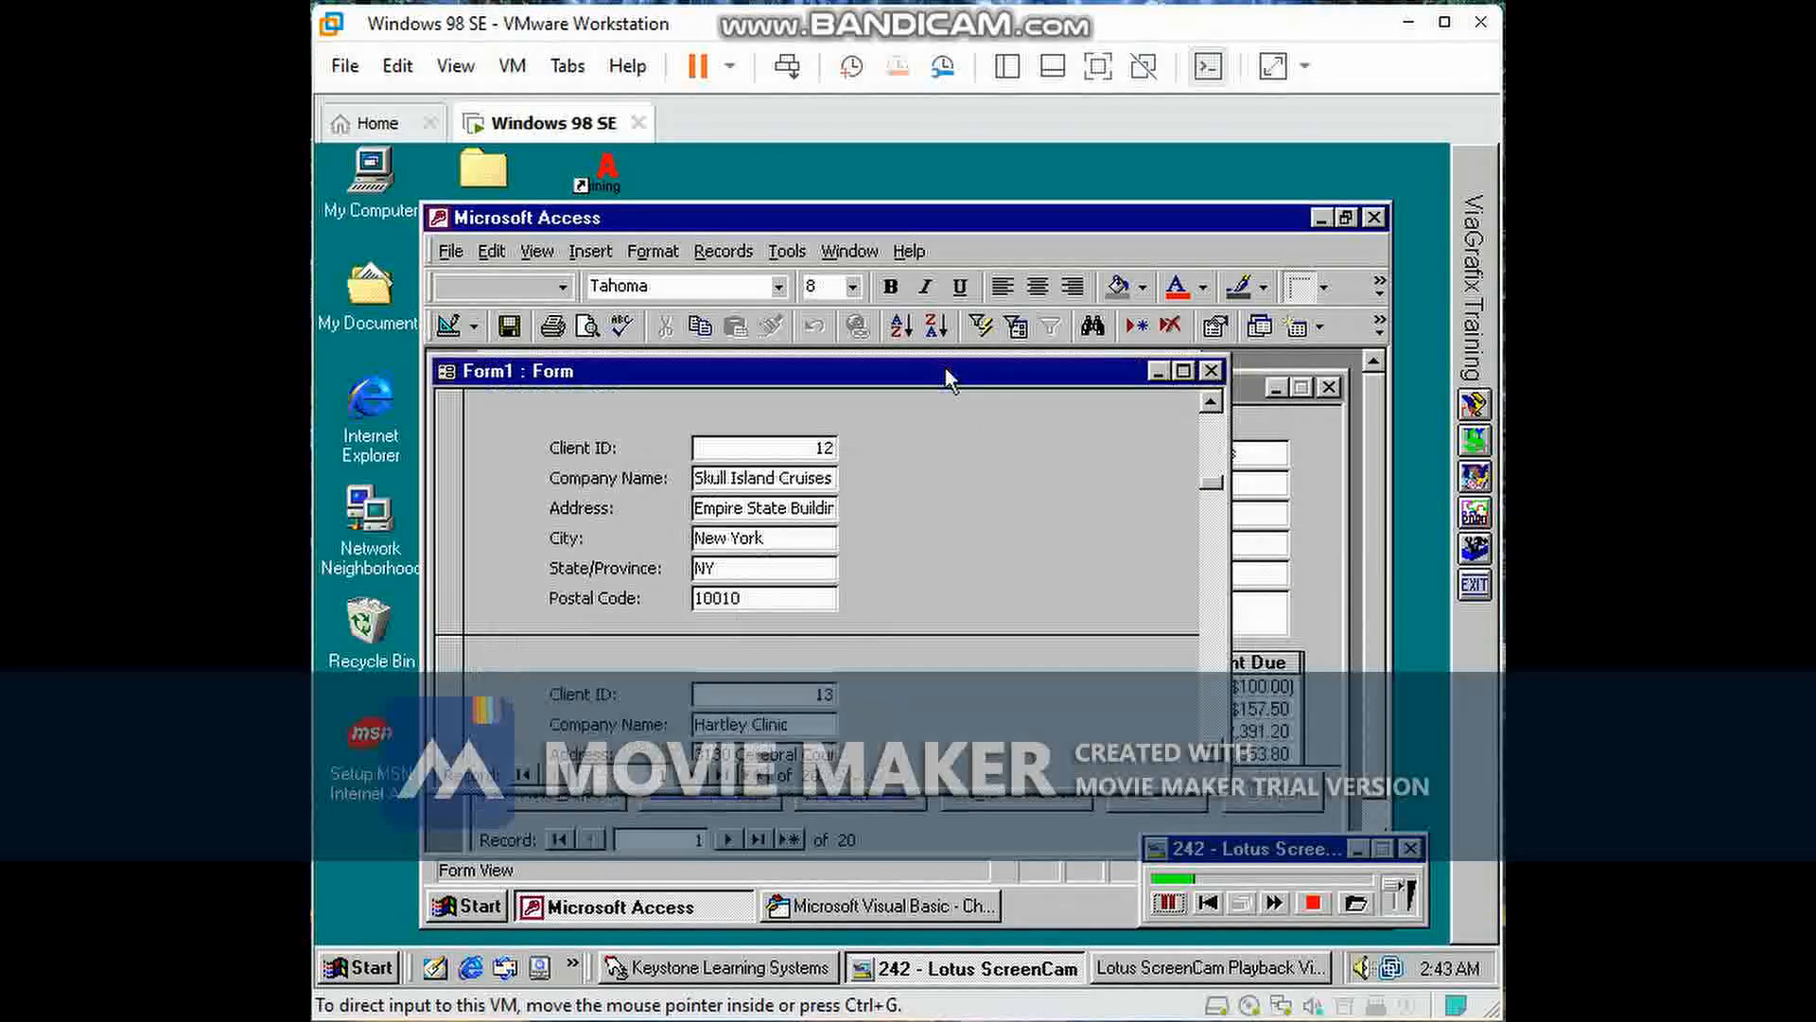
drag(1230, 791, 1358, 851)
drag(1338, 494, 1335, 549)
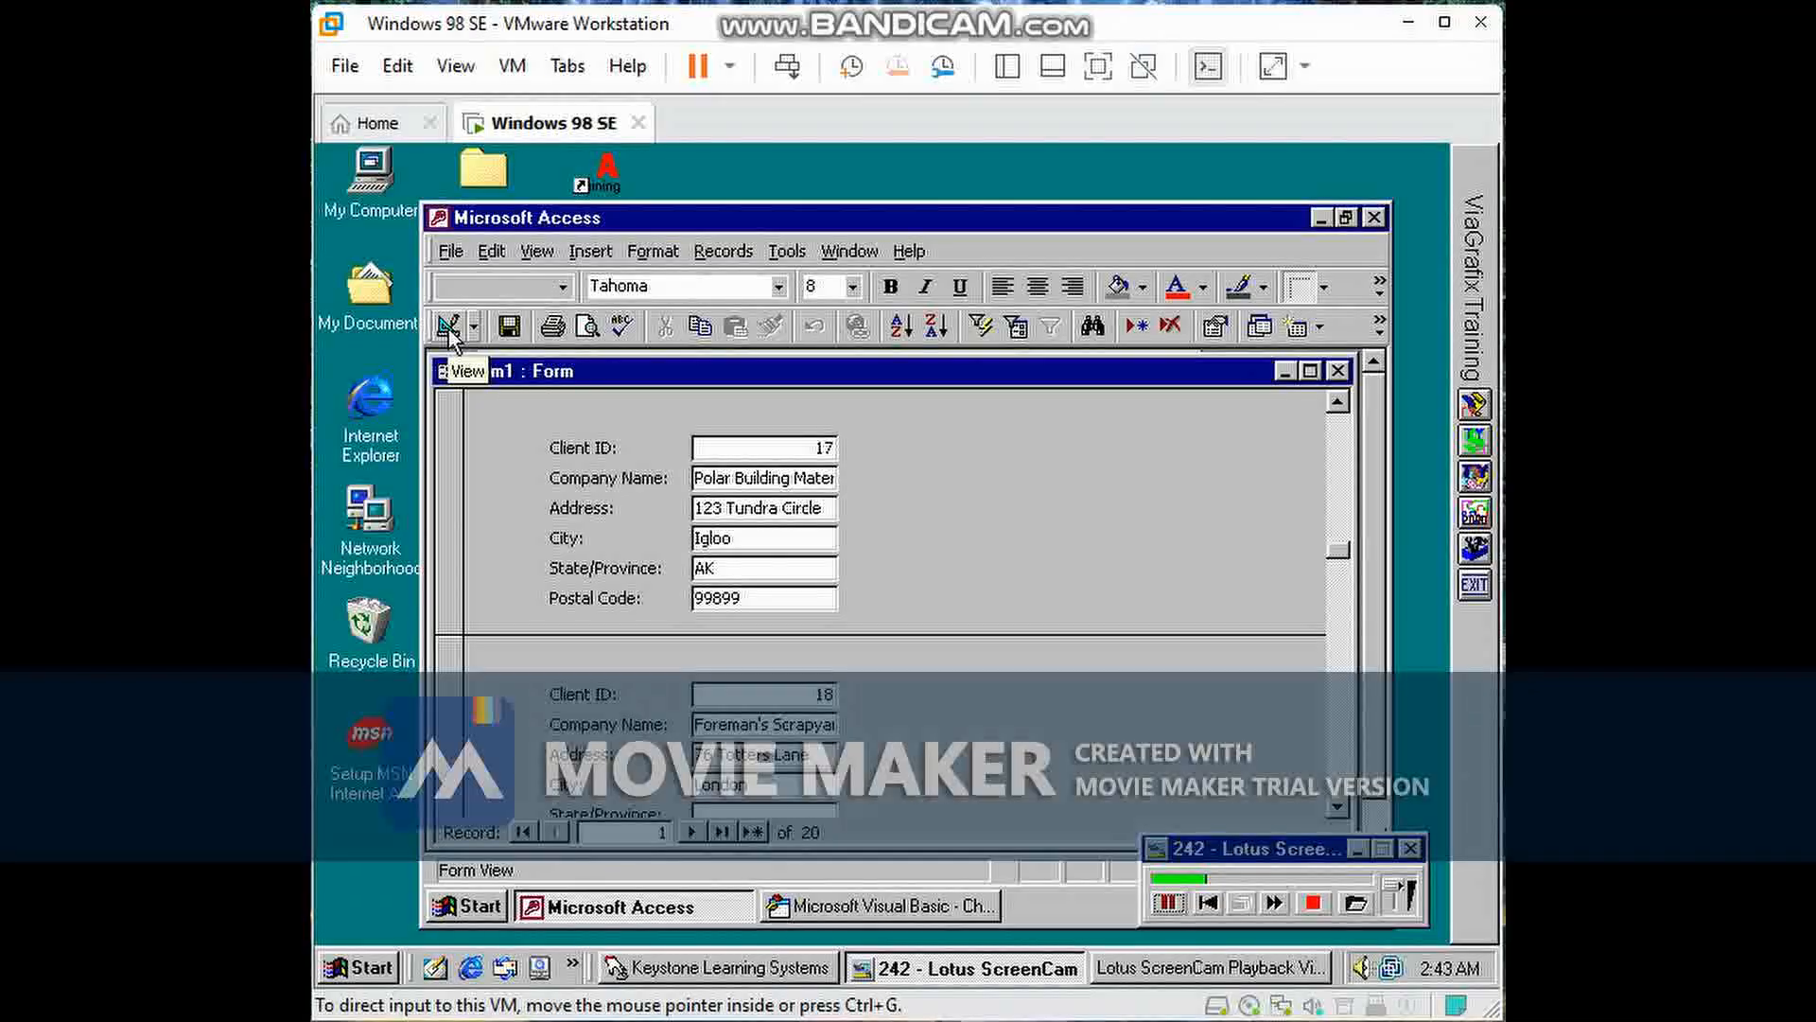
Step: Return to Design View and delete all the field controls from the Detail section
click(449, 327)
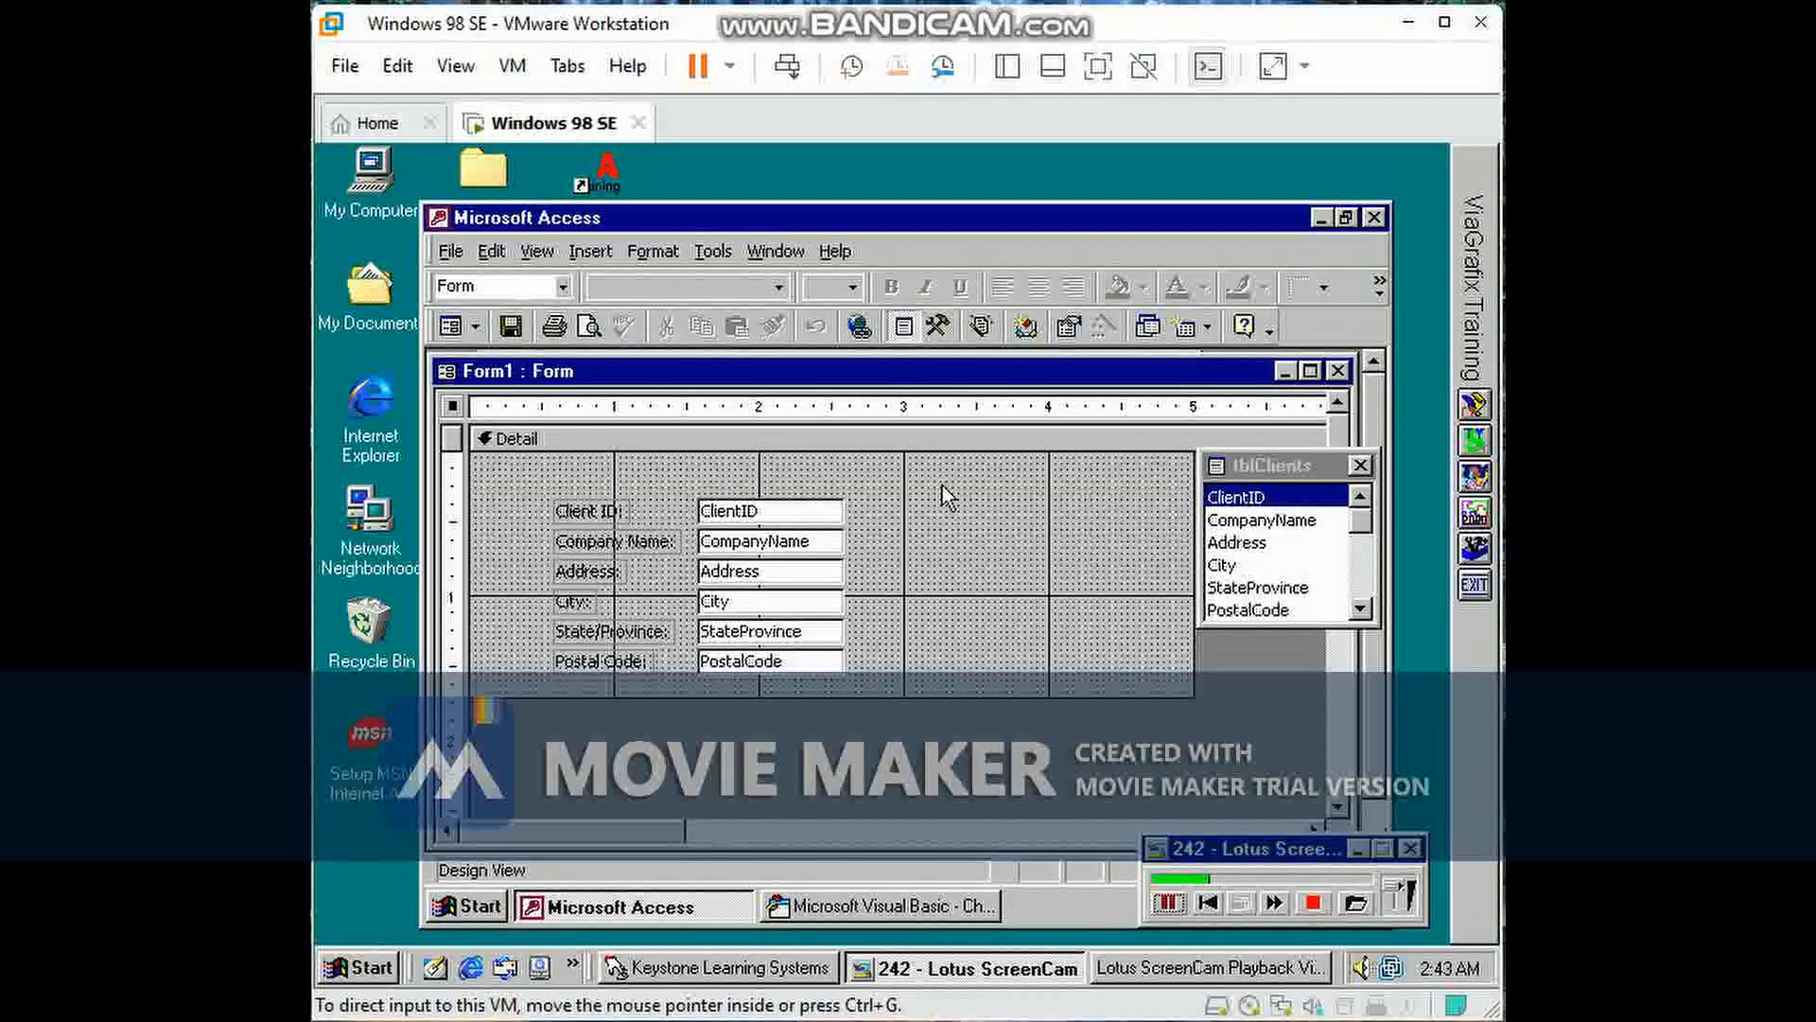
drag(452, 490, 453, 617)
key(Delete)
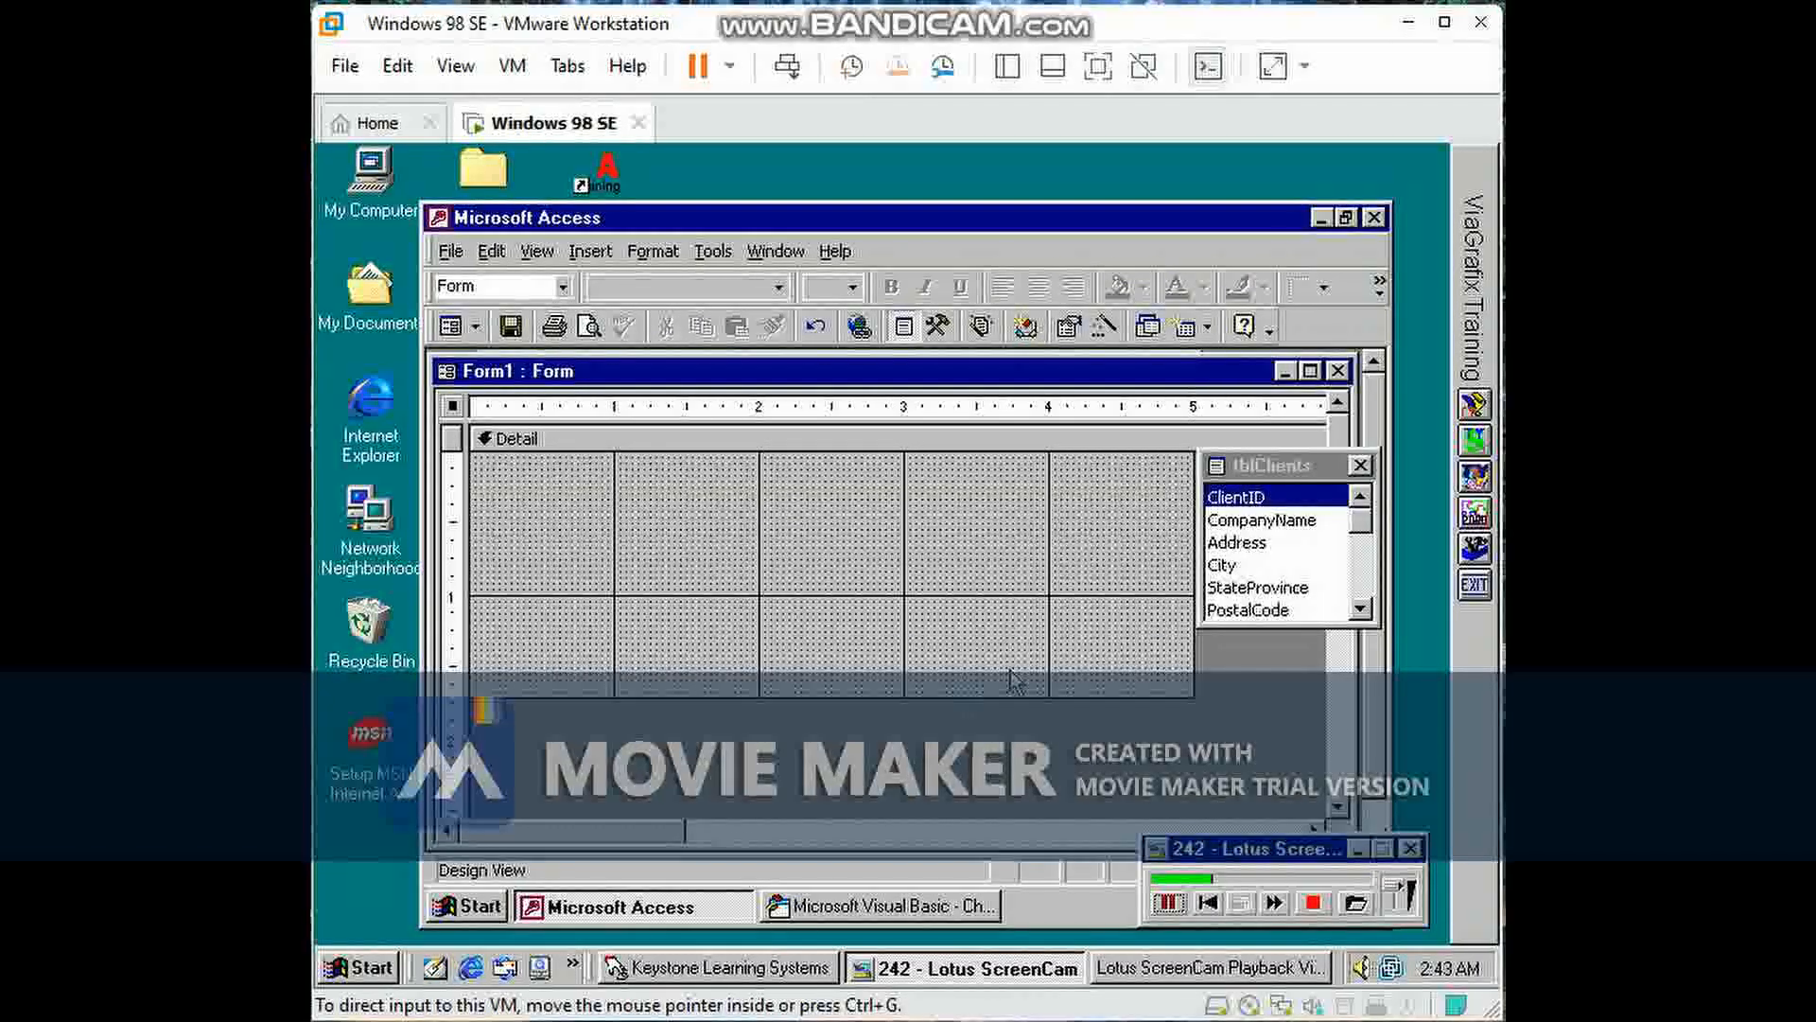
Step: Extend the height of the form's Detail section past the 3-inch mark and move the tblClients field list beside the grid
drag(1288, 467, 1295, 336)
drag(1039, 697, 1027, 821)
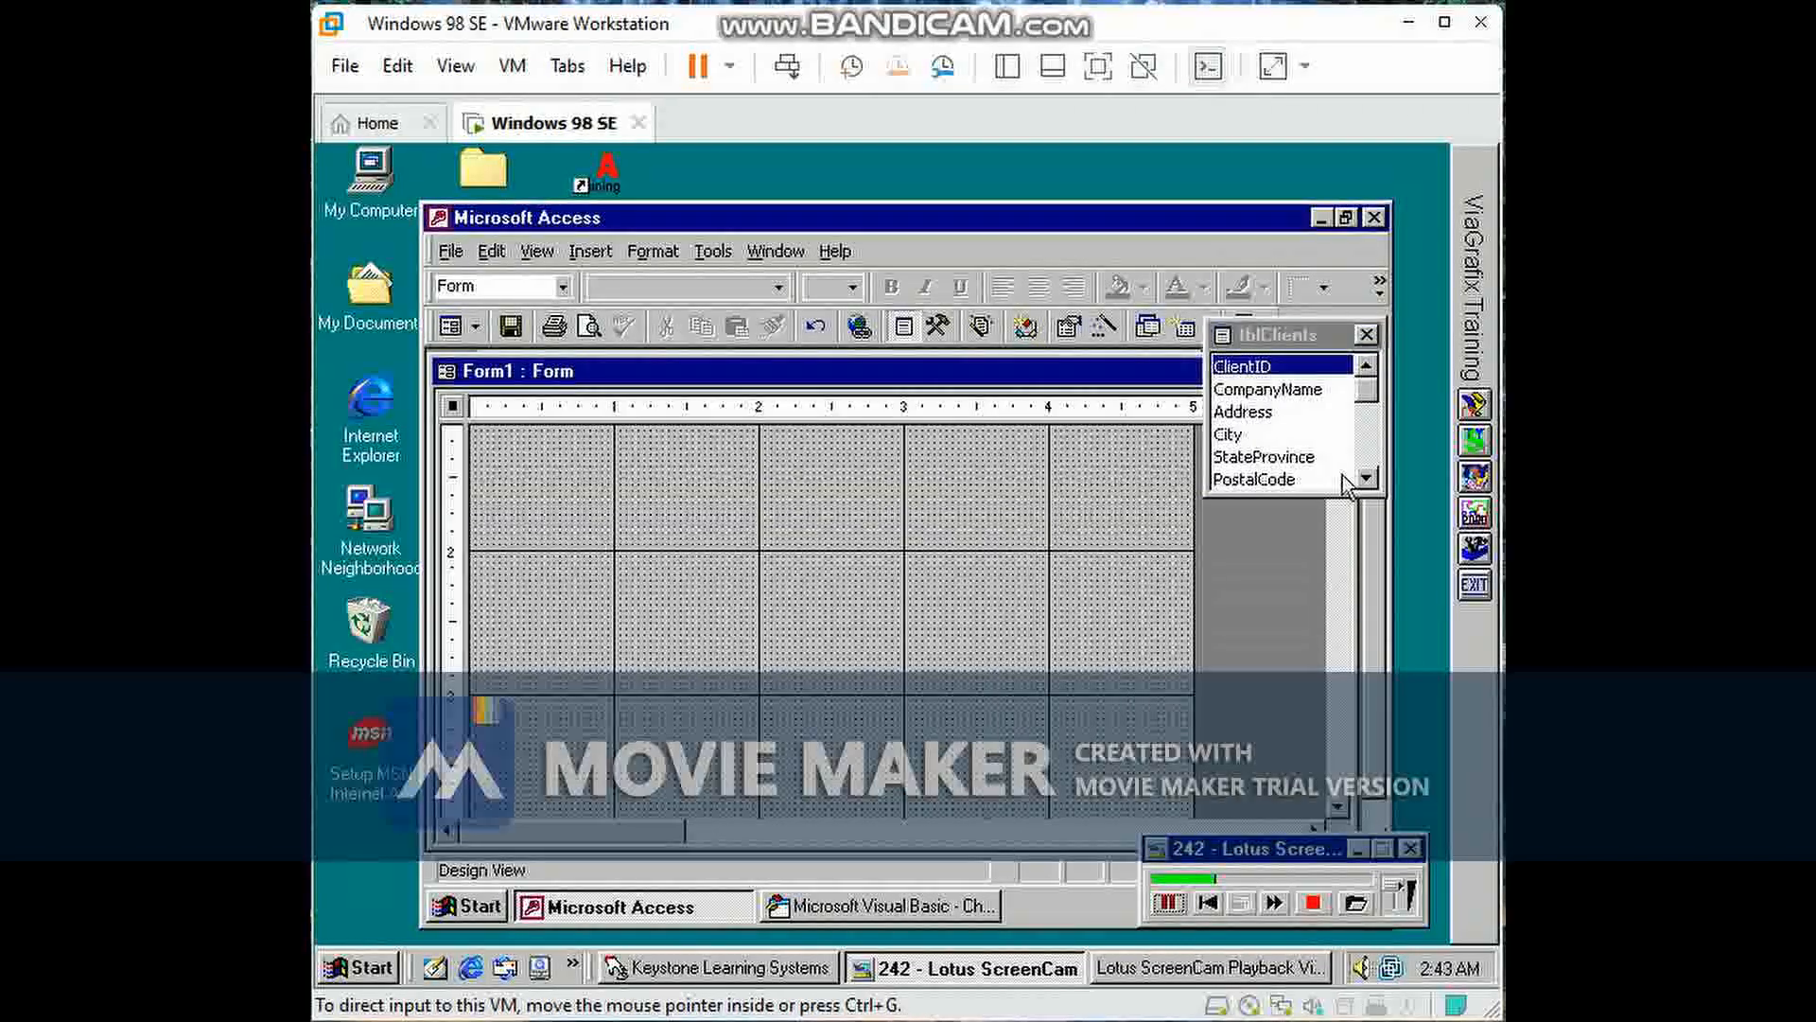
drag(1327, 335, 1246, 503)
drag(1342, 446, 1341, 419)
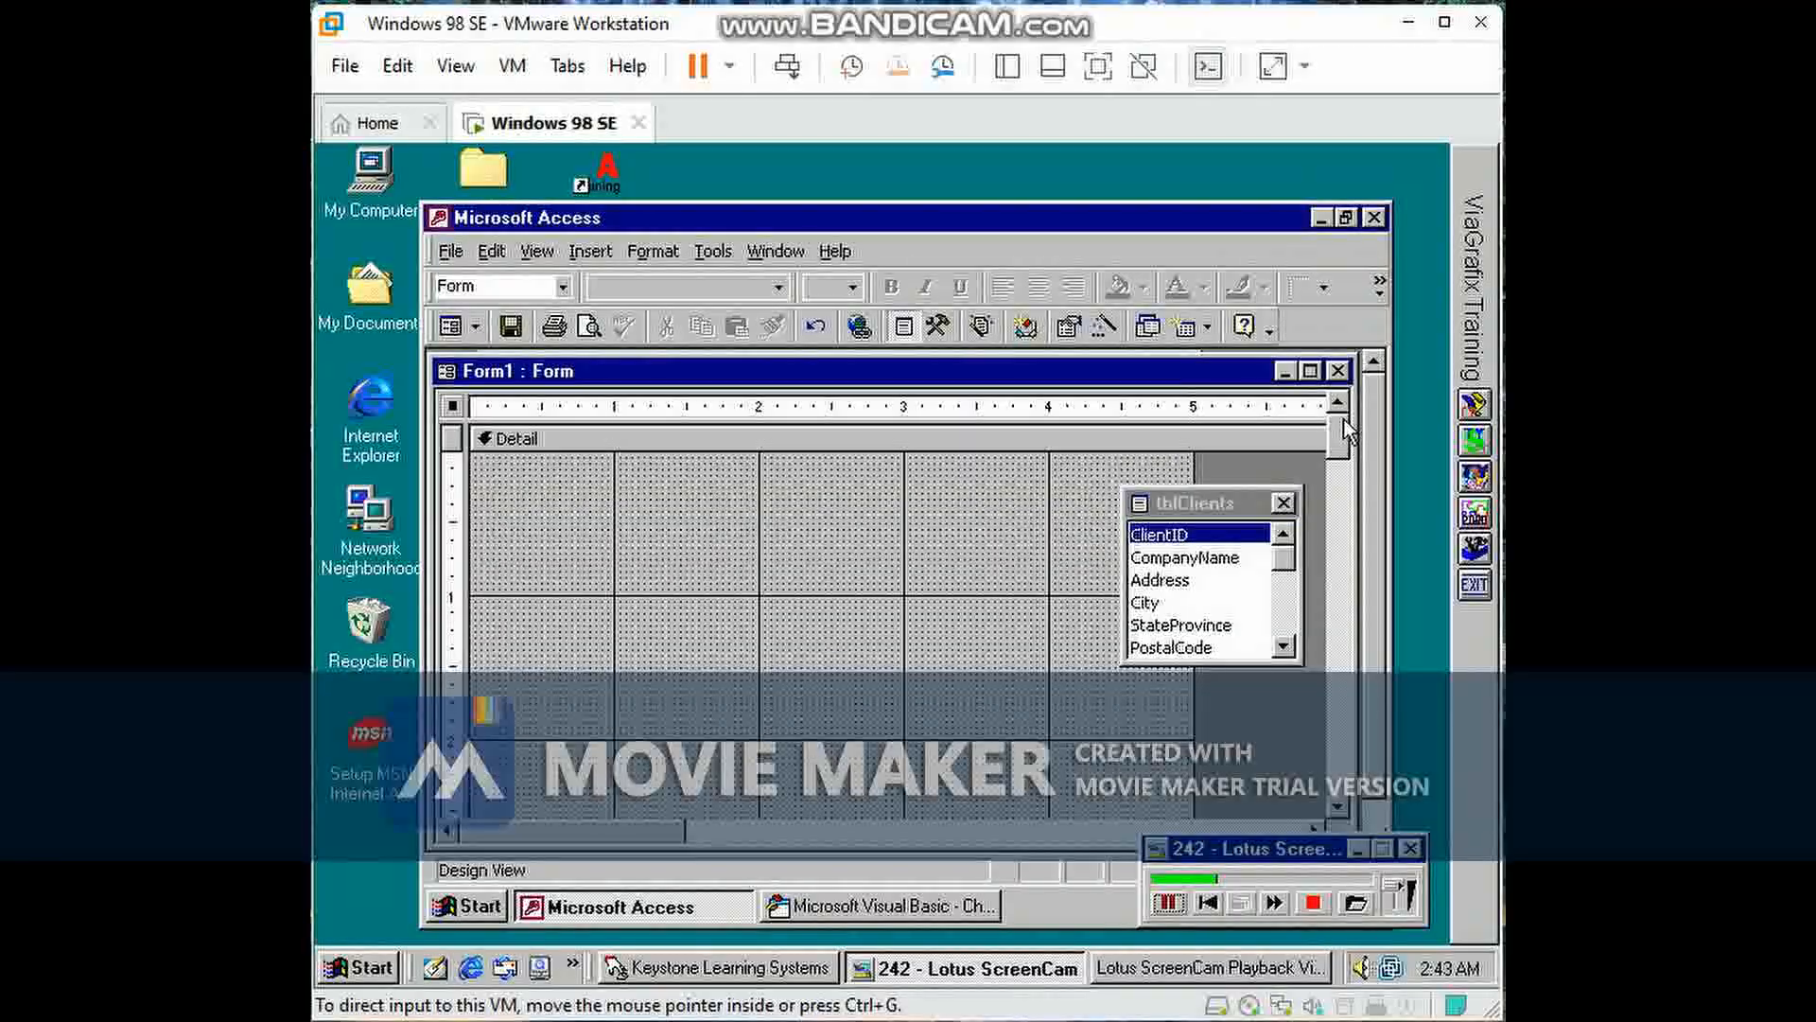
Step: Draw a tab control spanning nearly the full width of the Detail section, starting at its upper-left corner
click(939, 326)
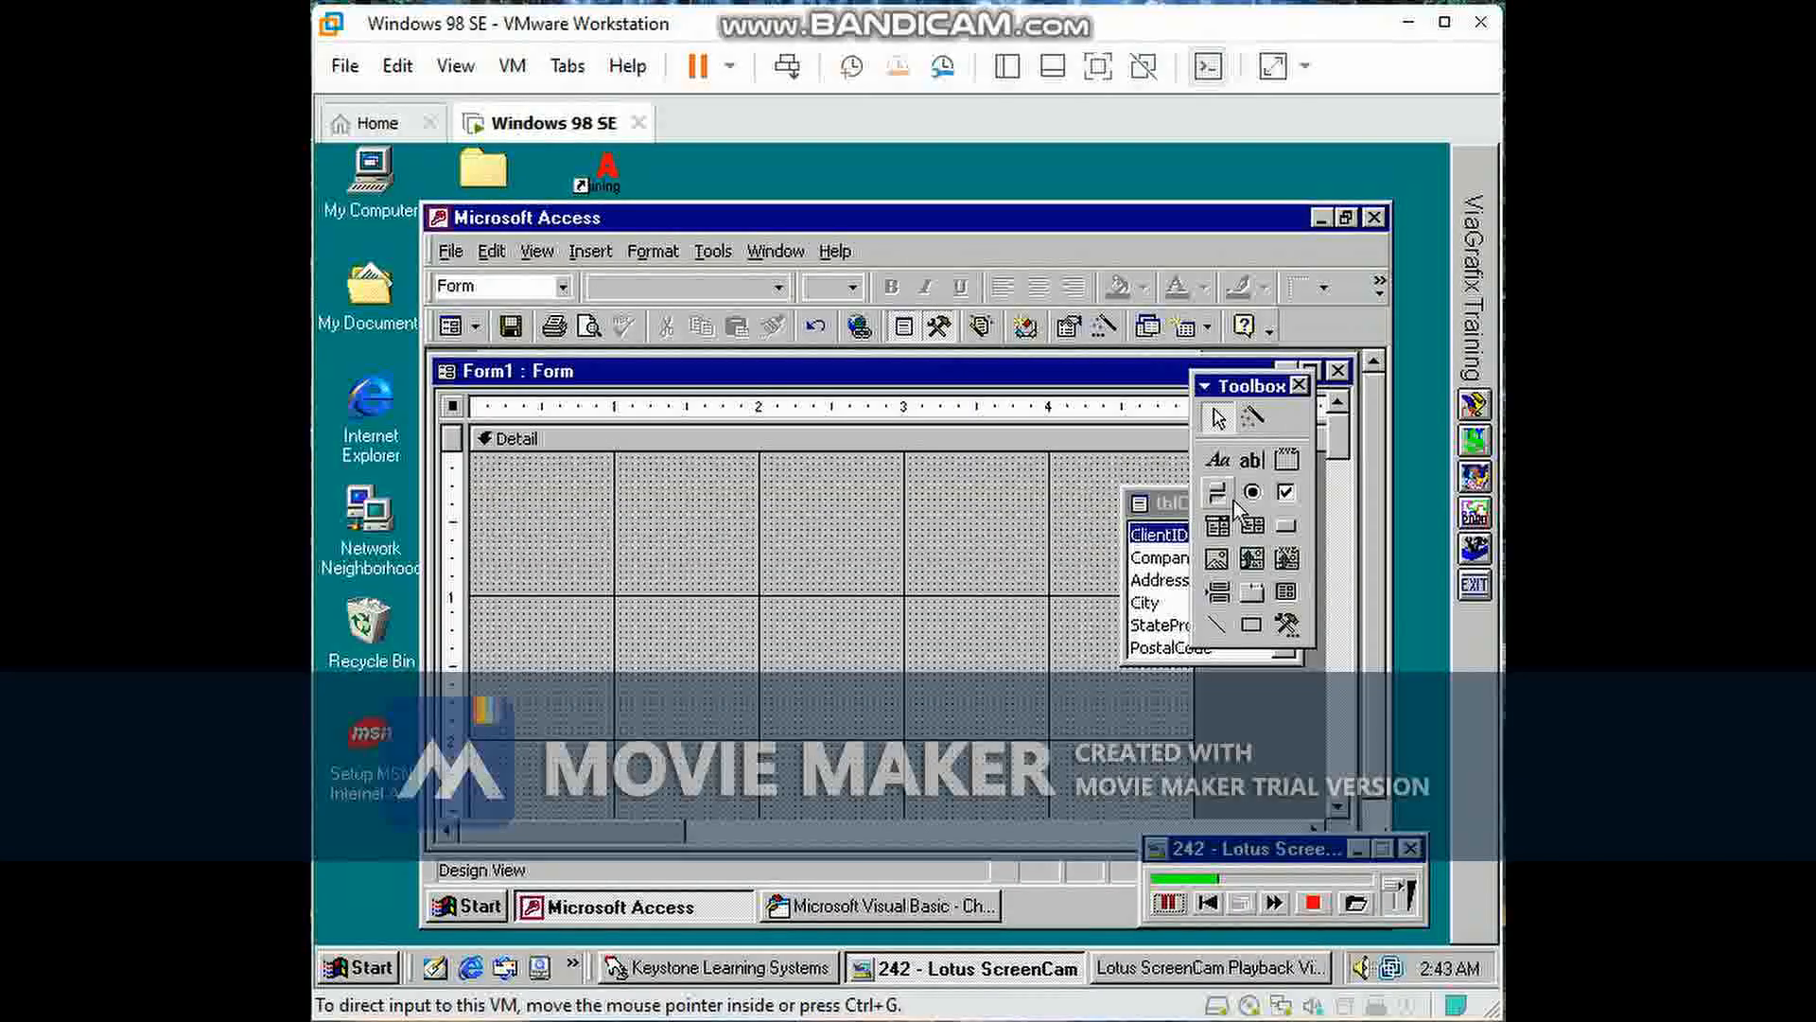
click(1254, 601)
drag(478, 457, 1177, 806)
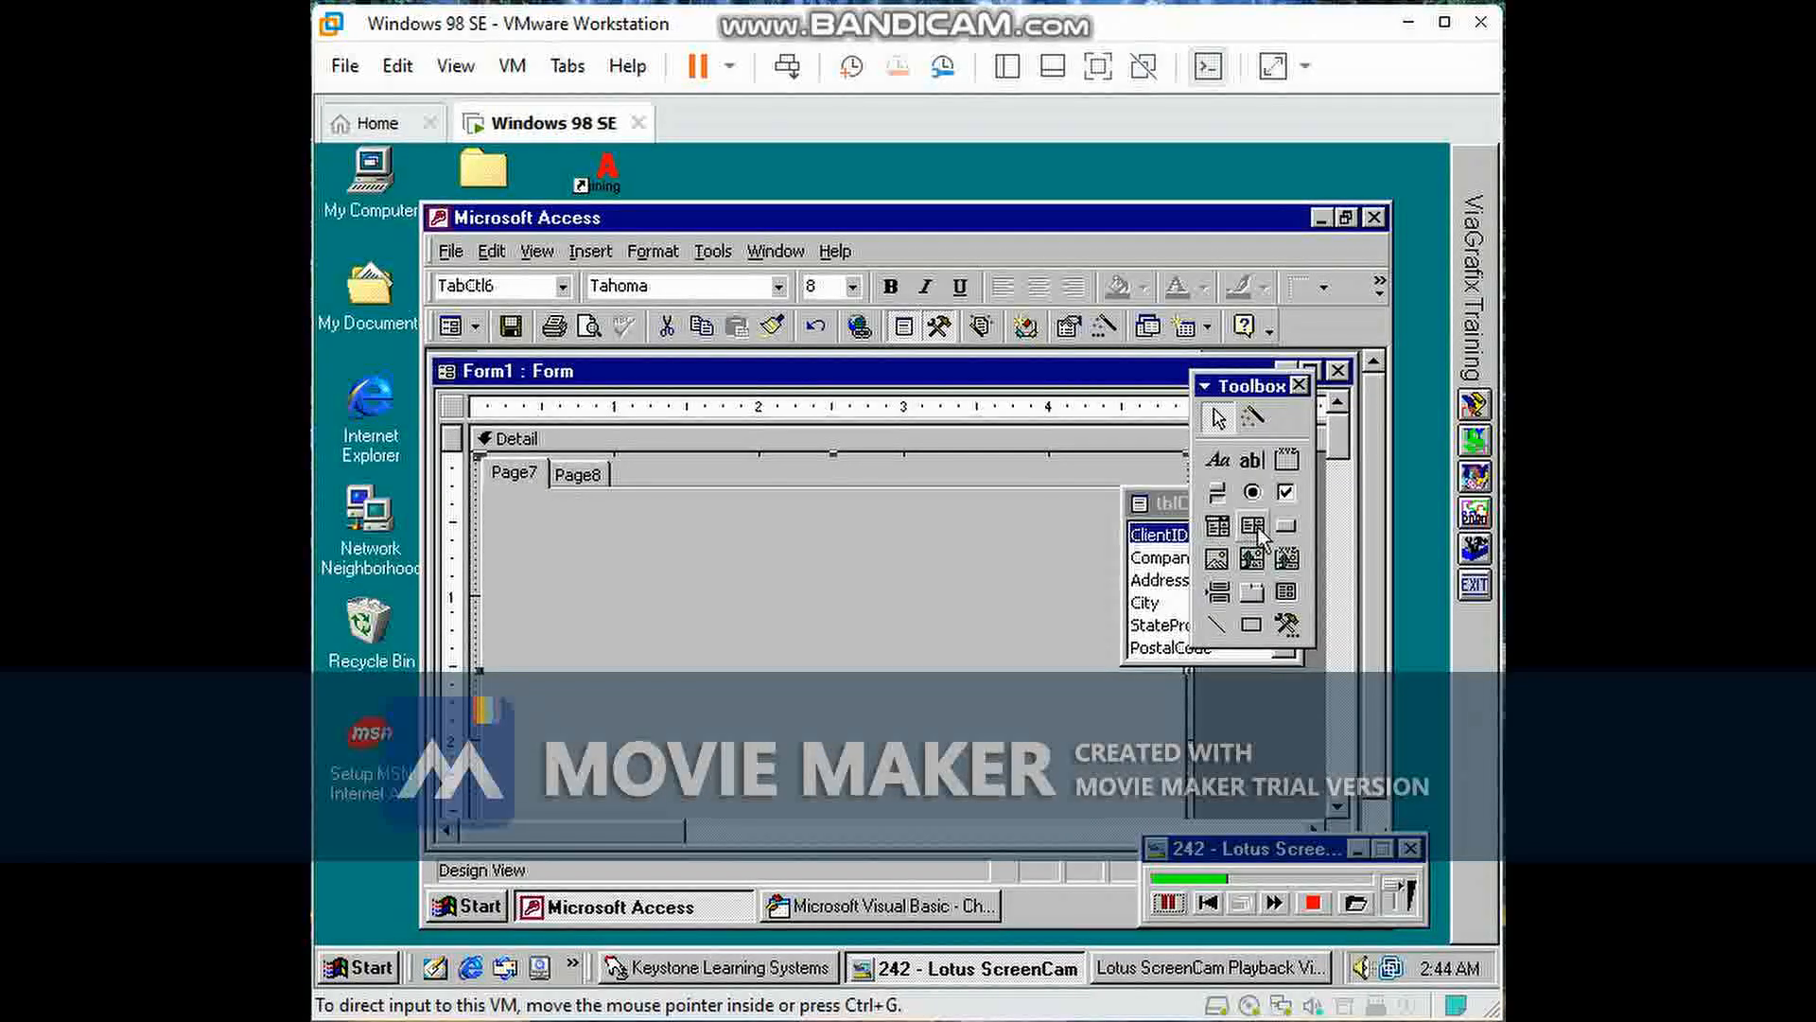
Step: Place the fields ClientID through StateProvince on the tab control's first page, Page7, and bring up Page8
click(1179, 512)
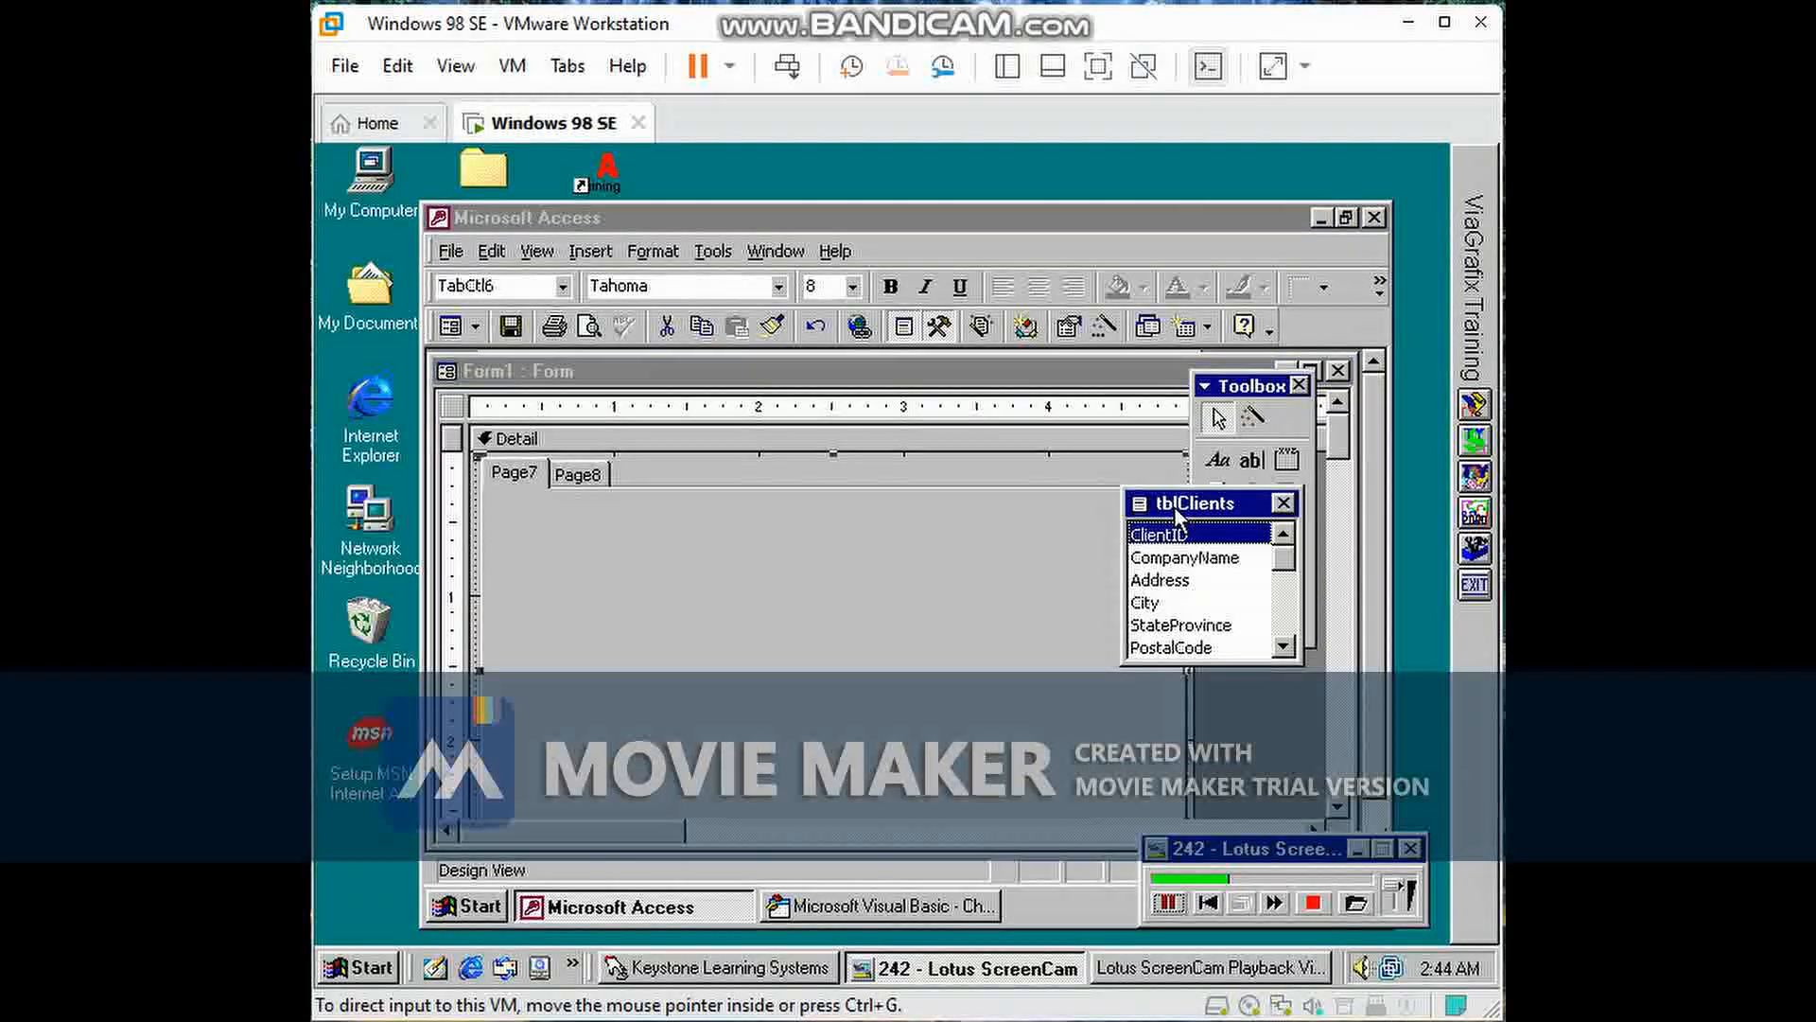
shift+click(1164, 624)
drag(1164, 624, 641, 555)
click(577, 473)
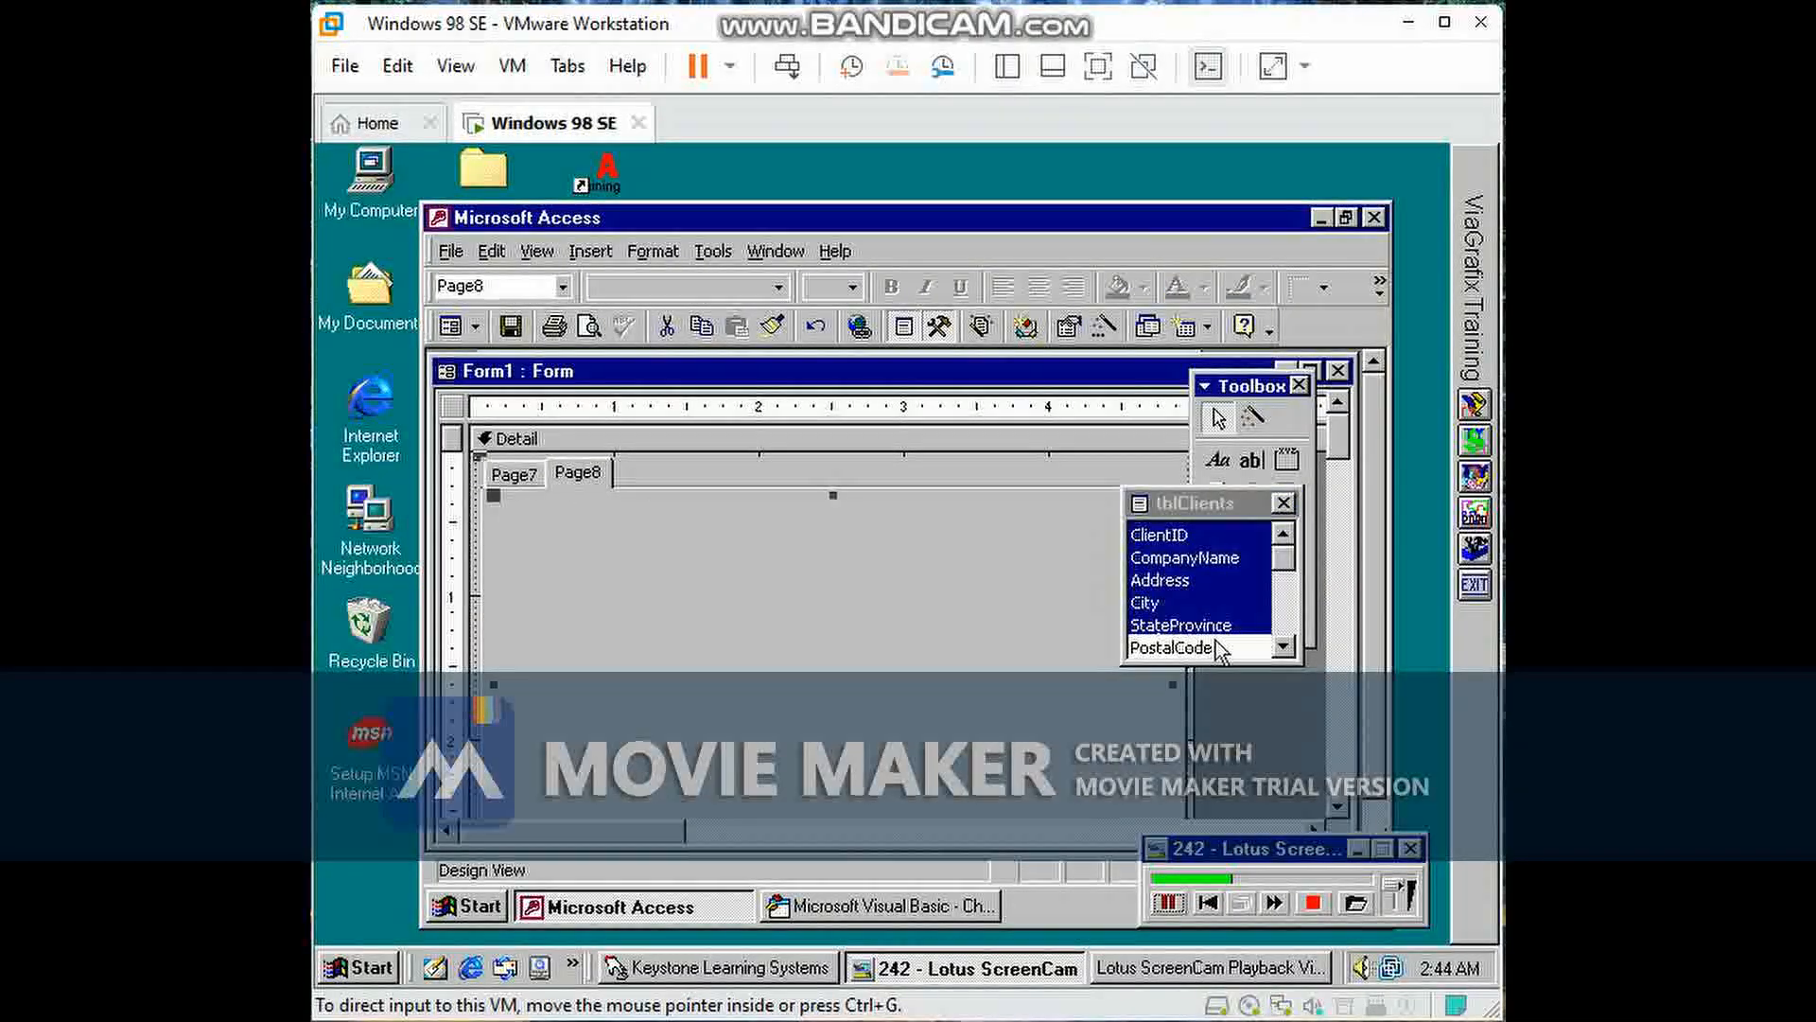
Step: Place the PostalCode, Country and ContactFirstName fields from tblClients on the tab control's second page, Page8
click(1283, 648)
click(1283, 649)
click(1283, 649)
click(1282, 649)
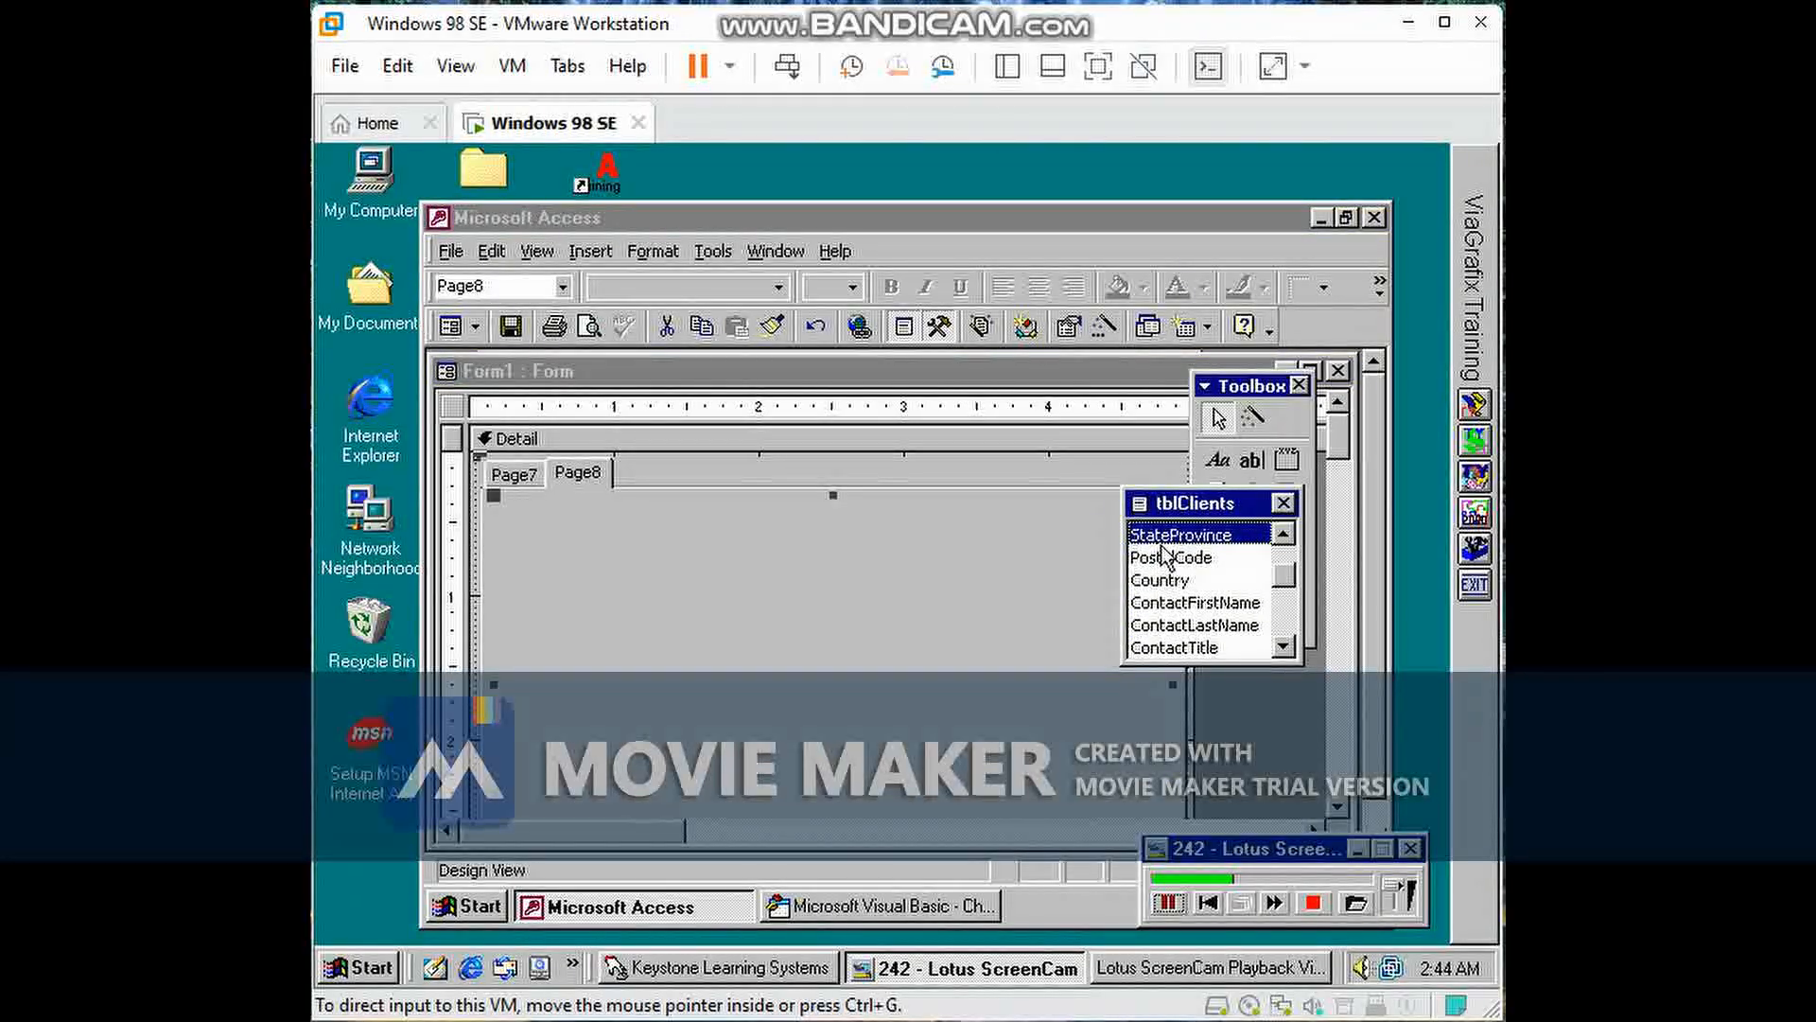
click(1154, 566)
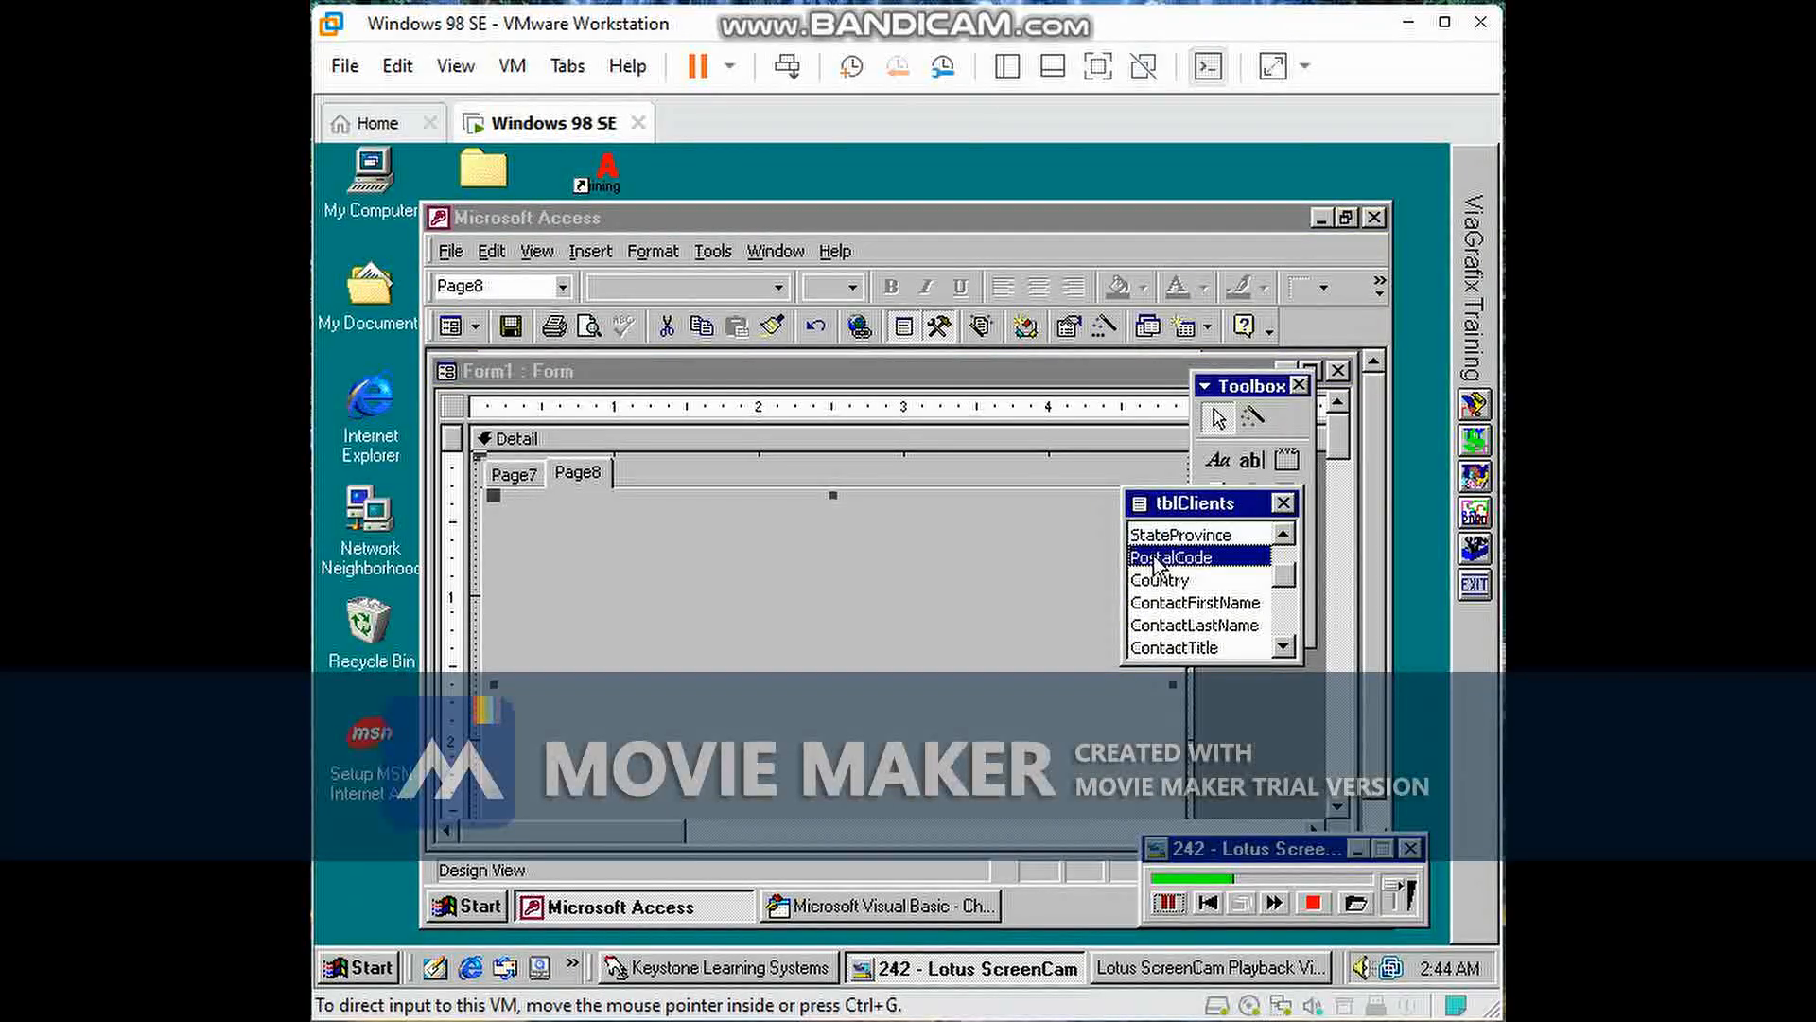
shift+click(1154, 603)
drag(1154, 603, 691, 567)
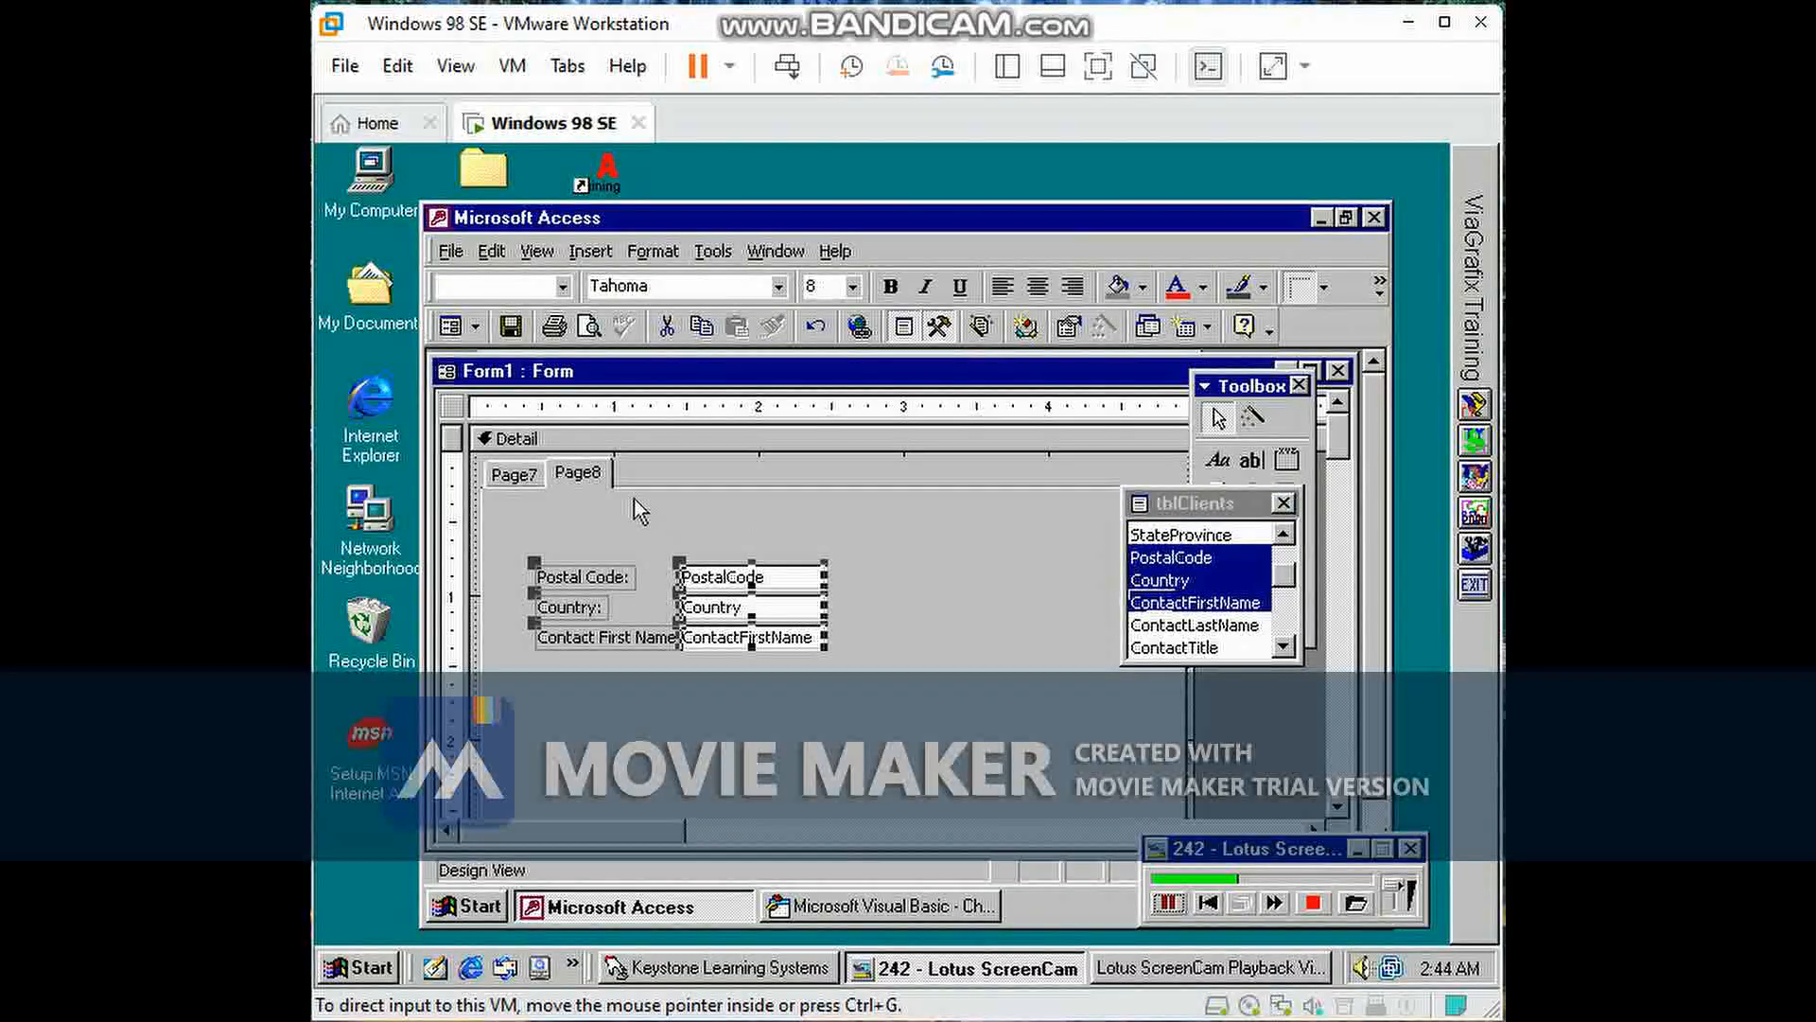
Step: Preview the tabbed form briefly, then set the form's Default View property to Single Form in Design View
click(458, 327)
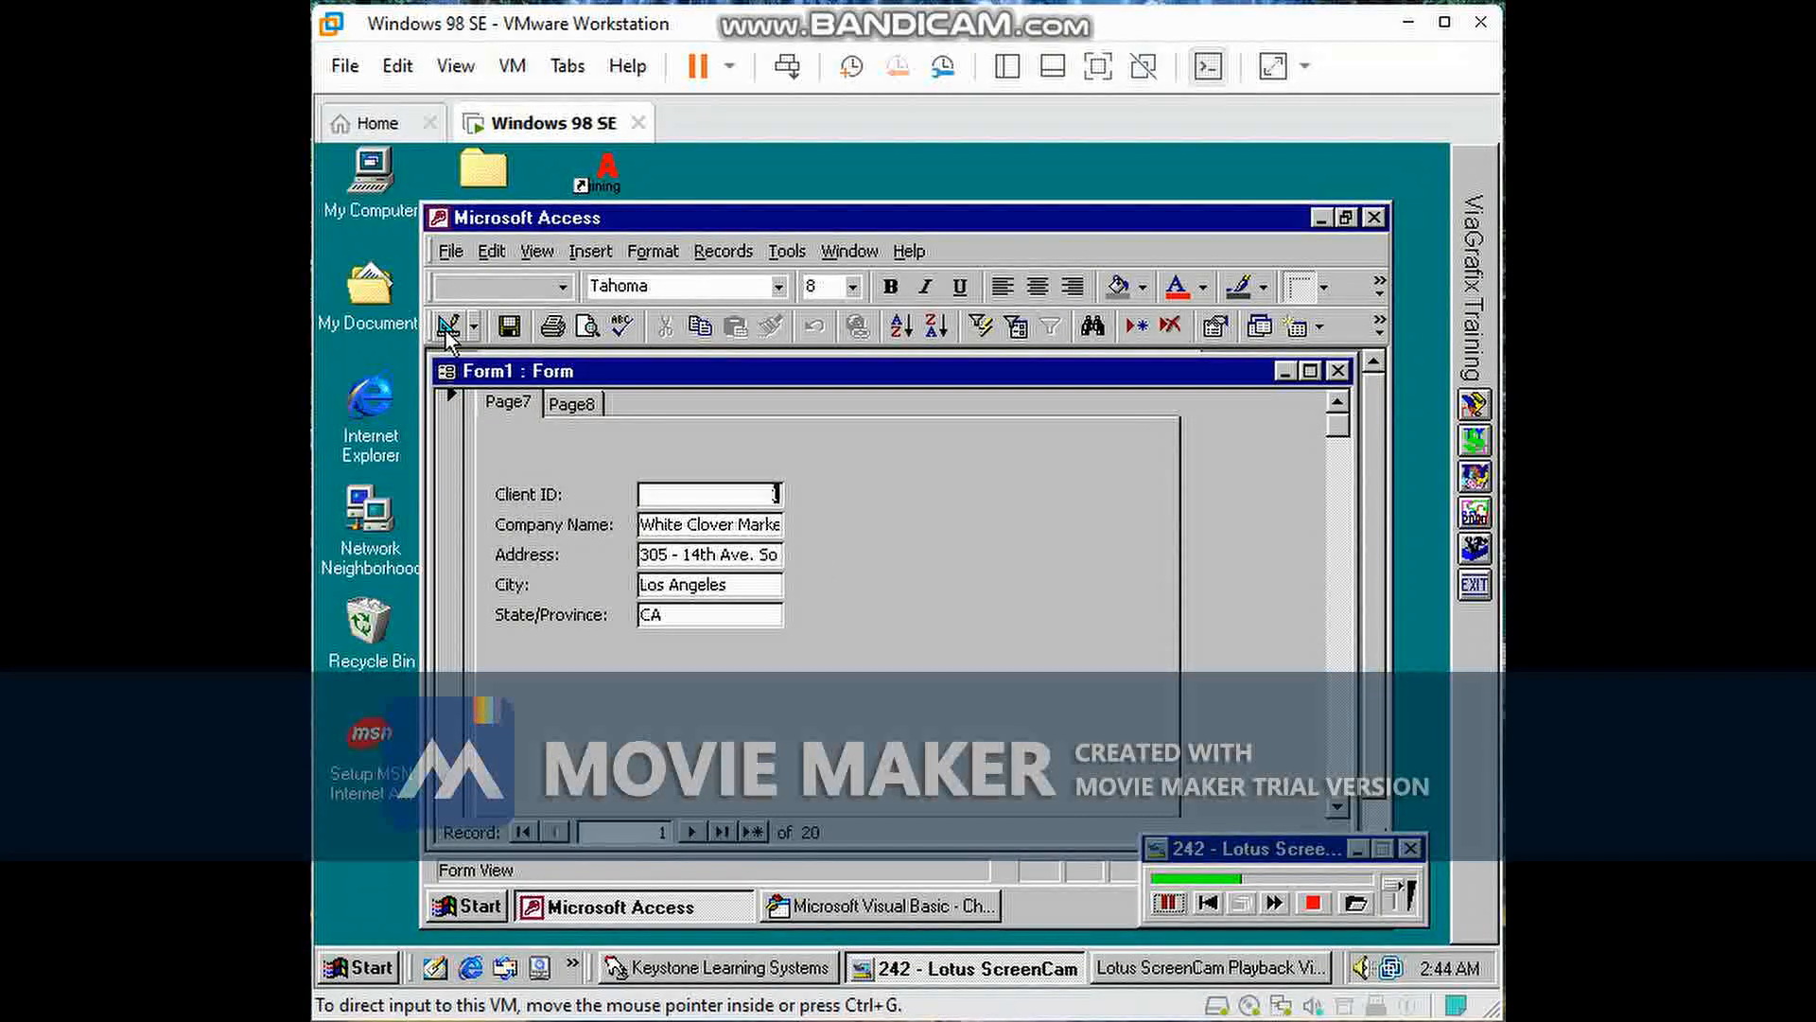
click(445, 329)
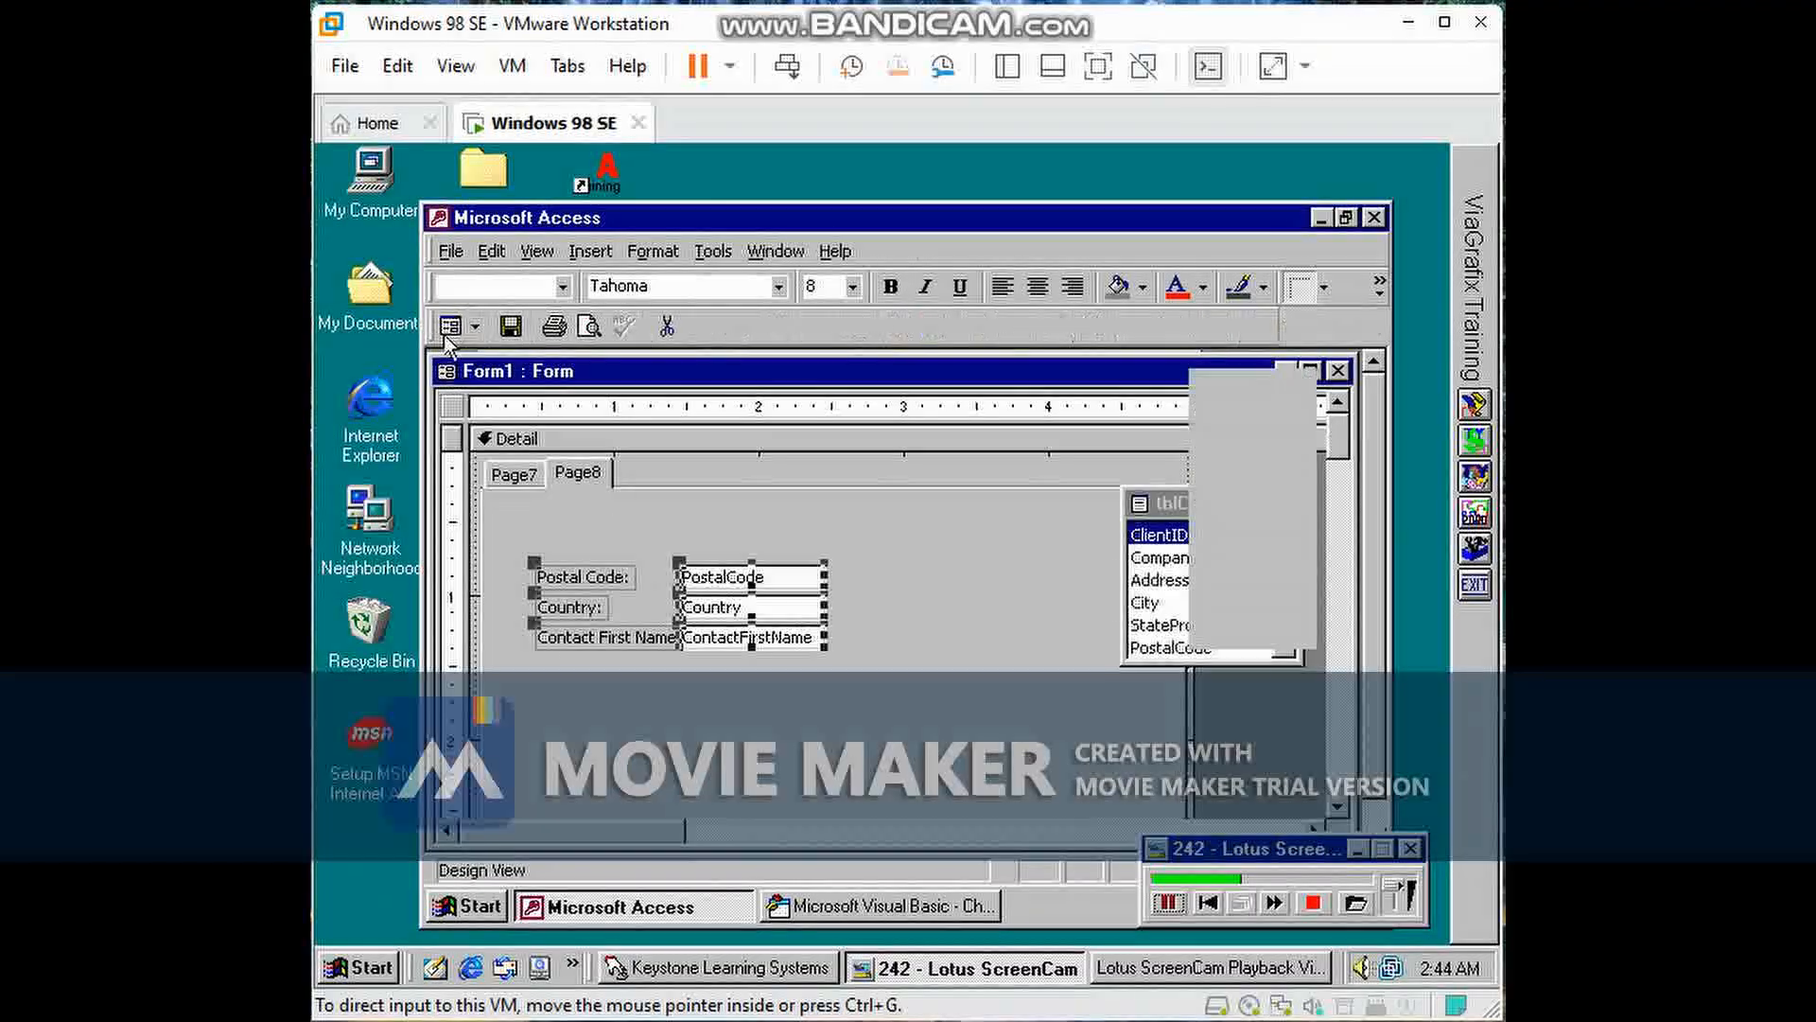
double_click(452, 406)
click(1196, 464)
click(1215, 467)
click(1103, 490)
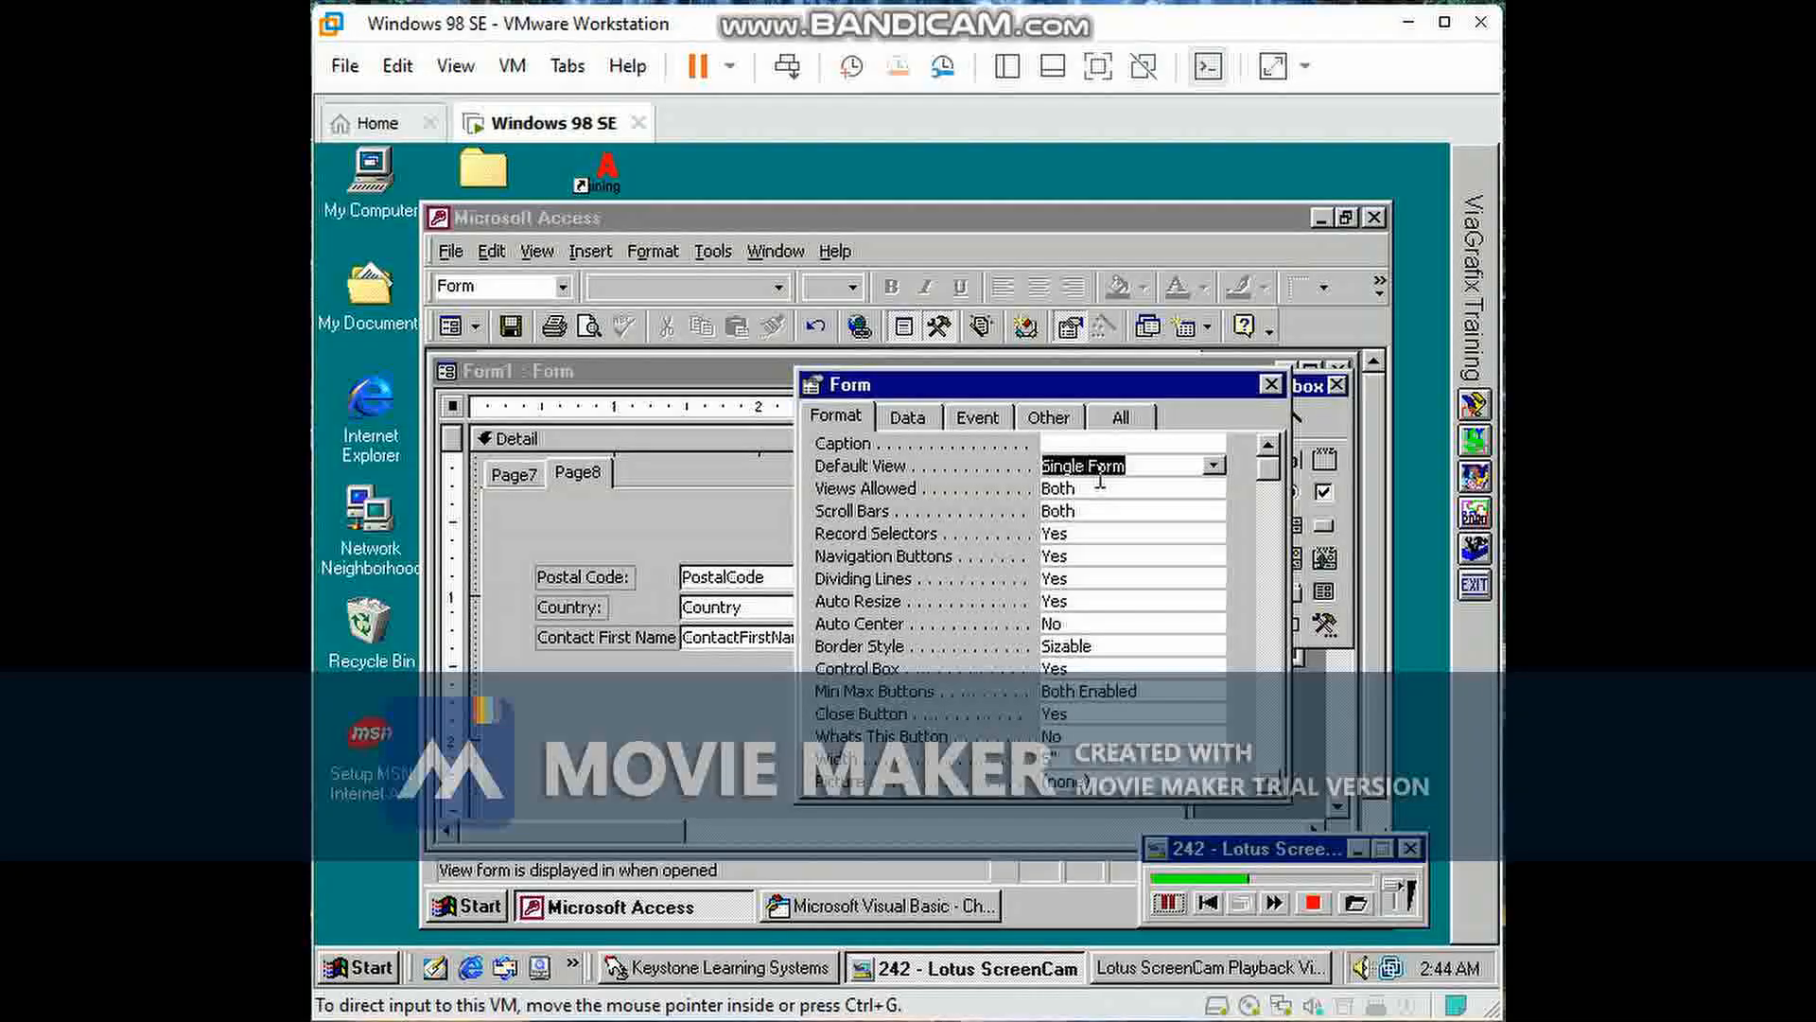
Step: Check the single form in Form View by switching between Page7 and Page8 and advancing to the third record
click(451, 326)
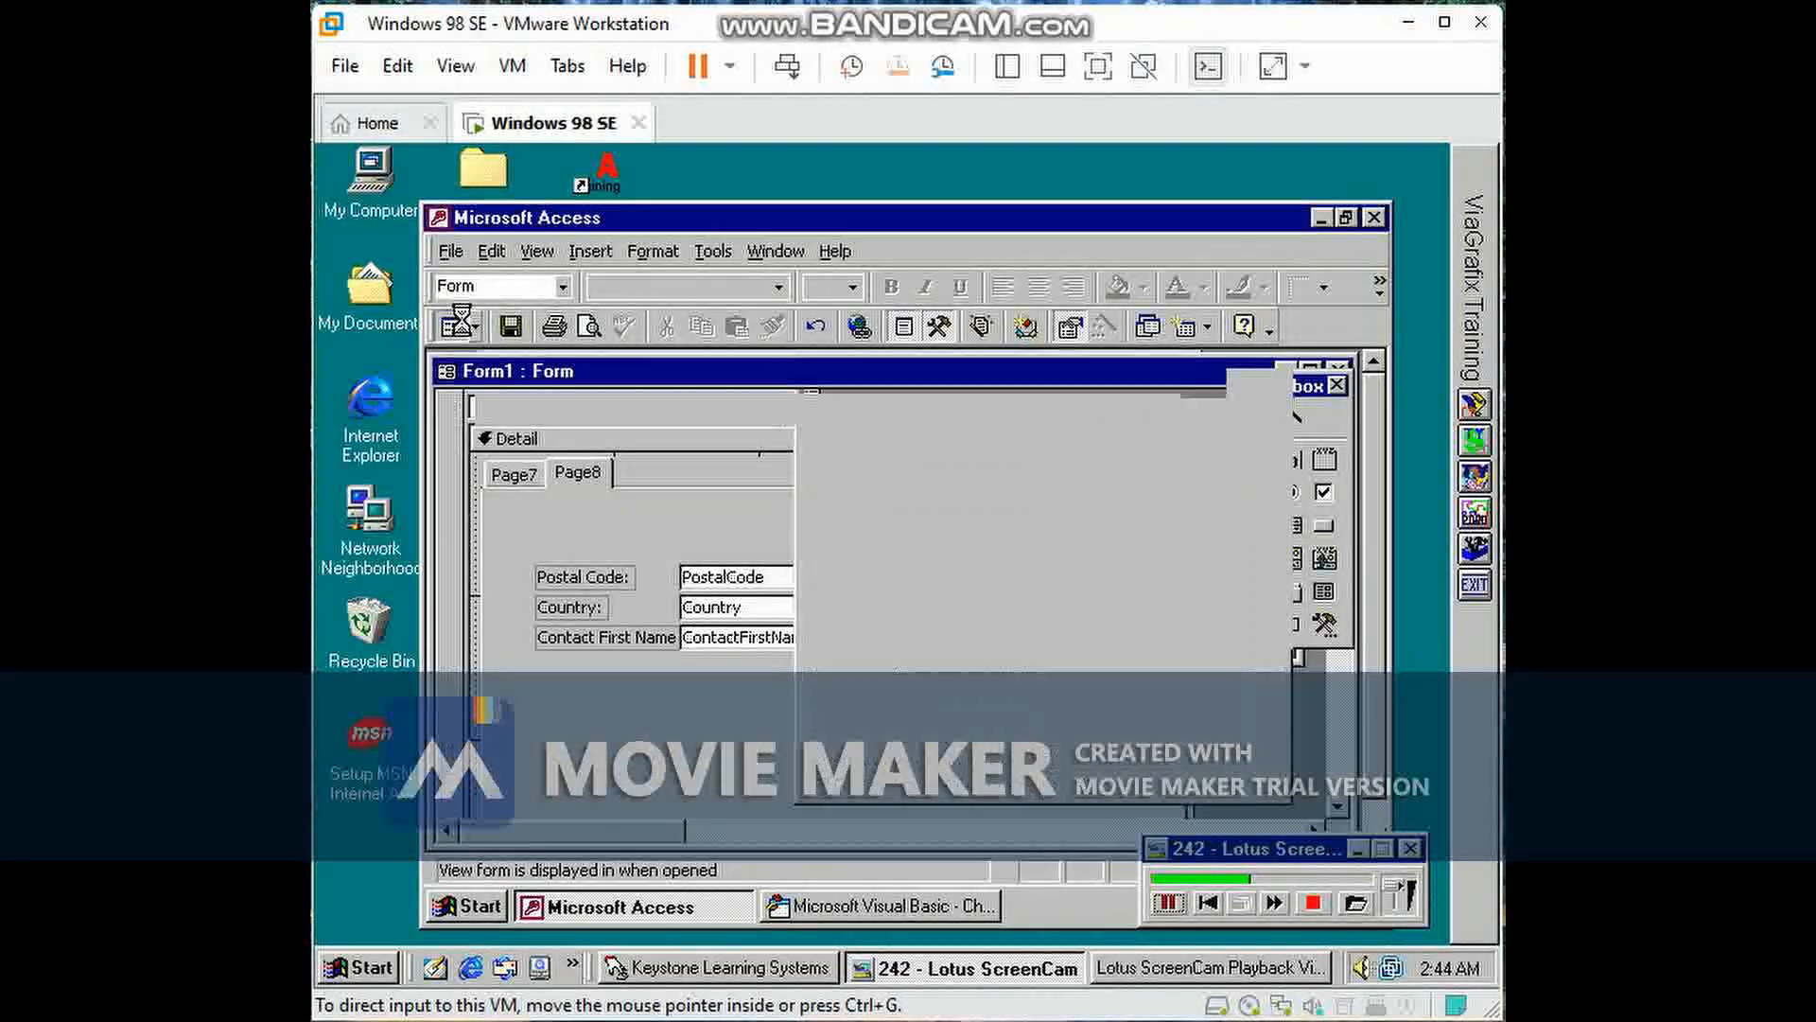
click(1270, 385)
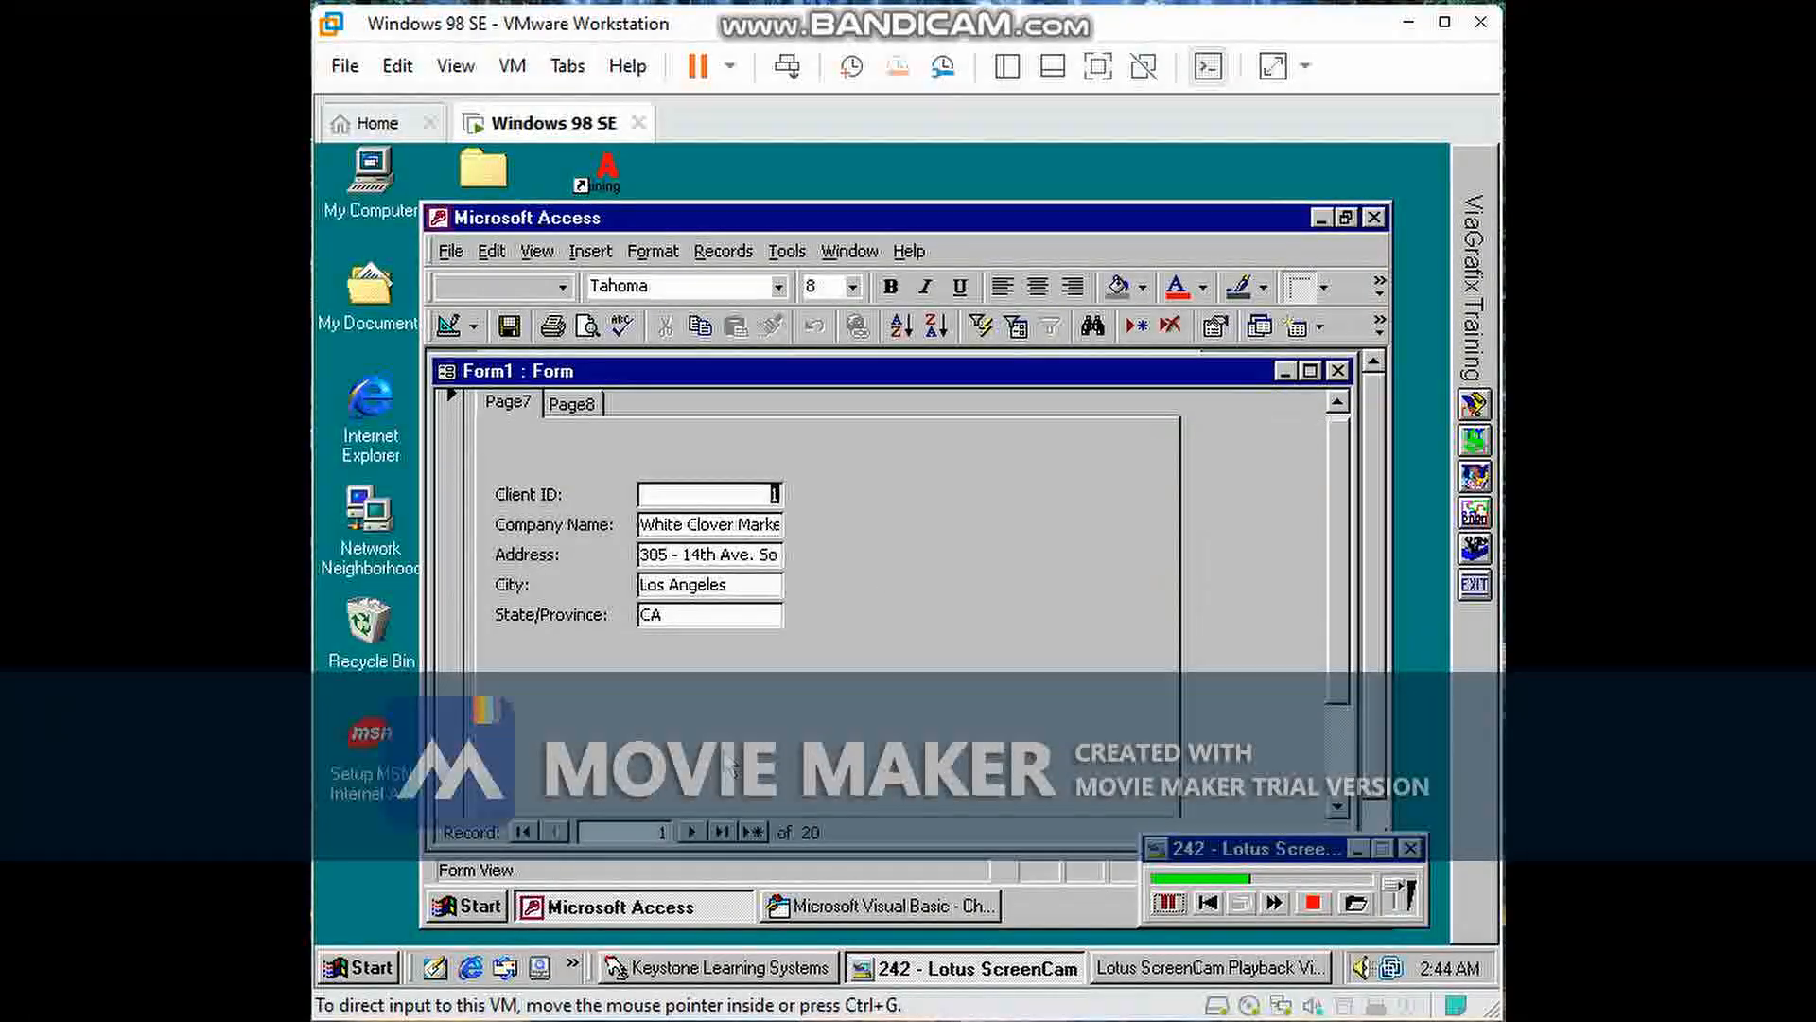
click(579, 409)
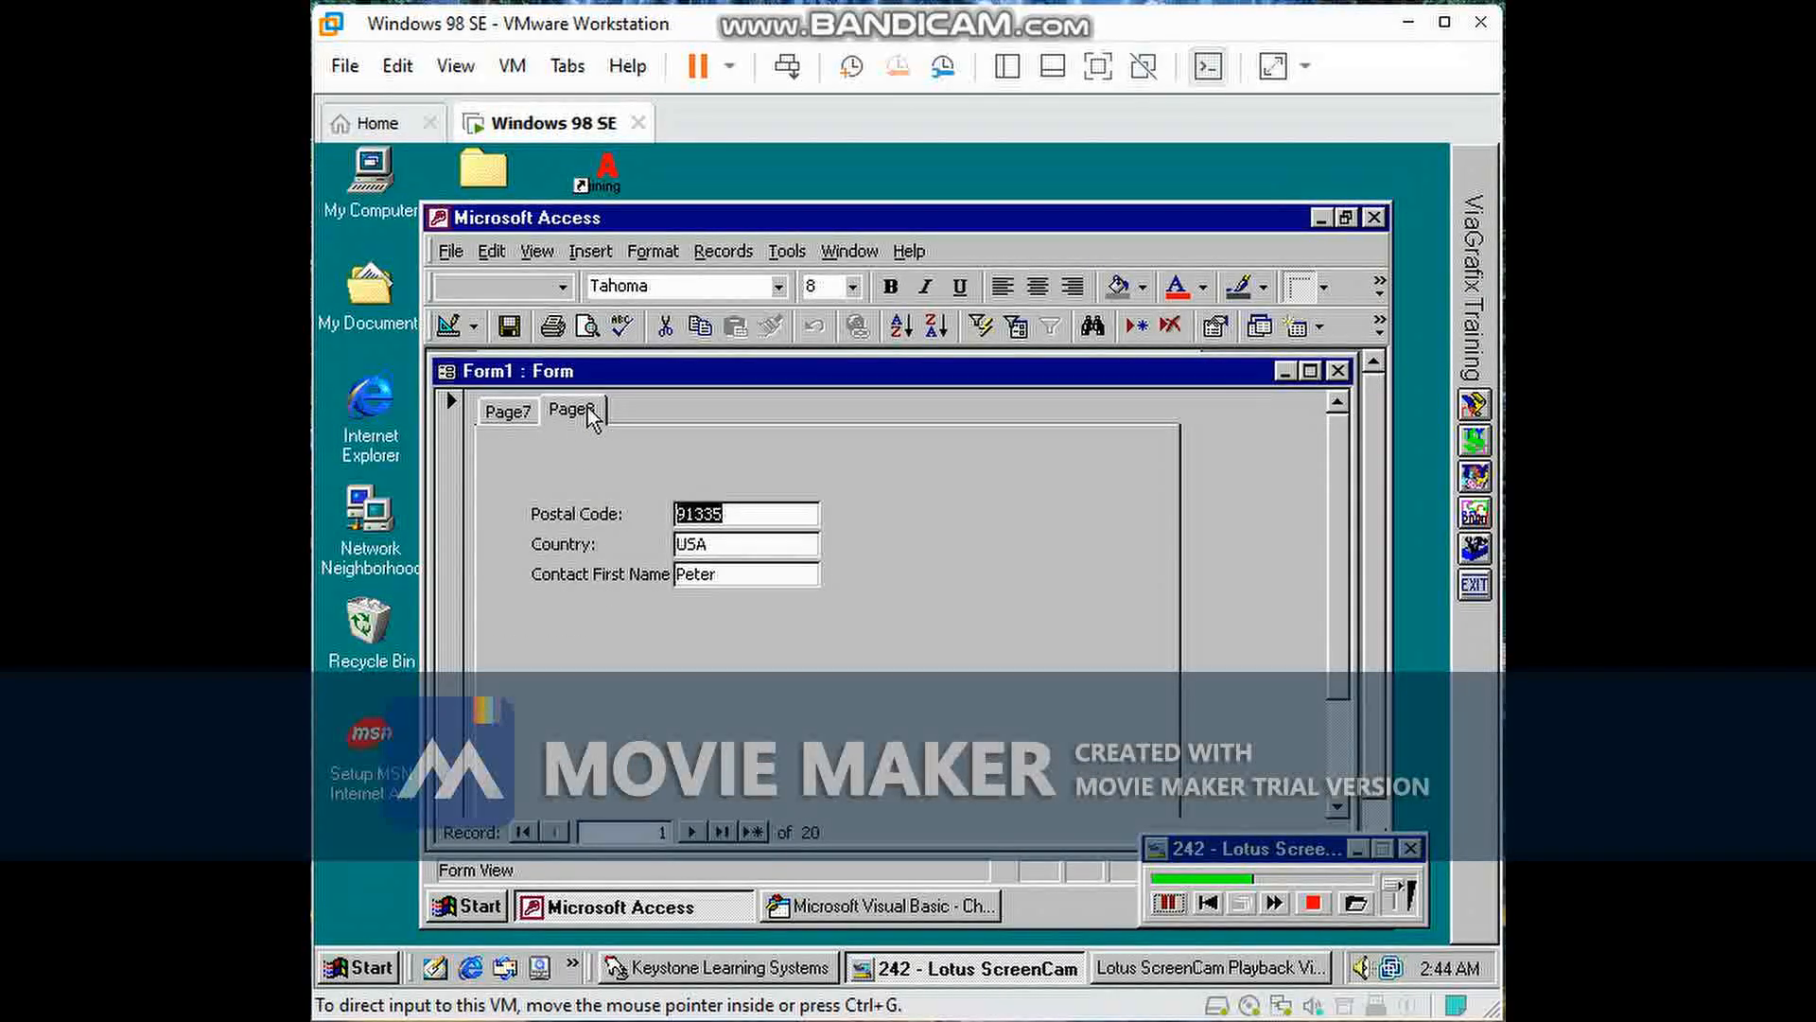
click(509, 413)
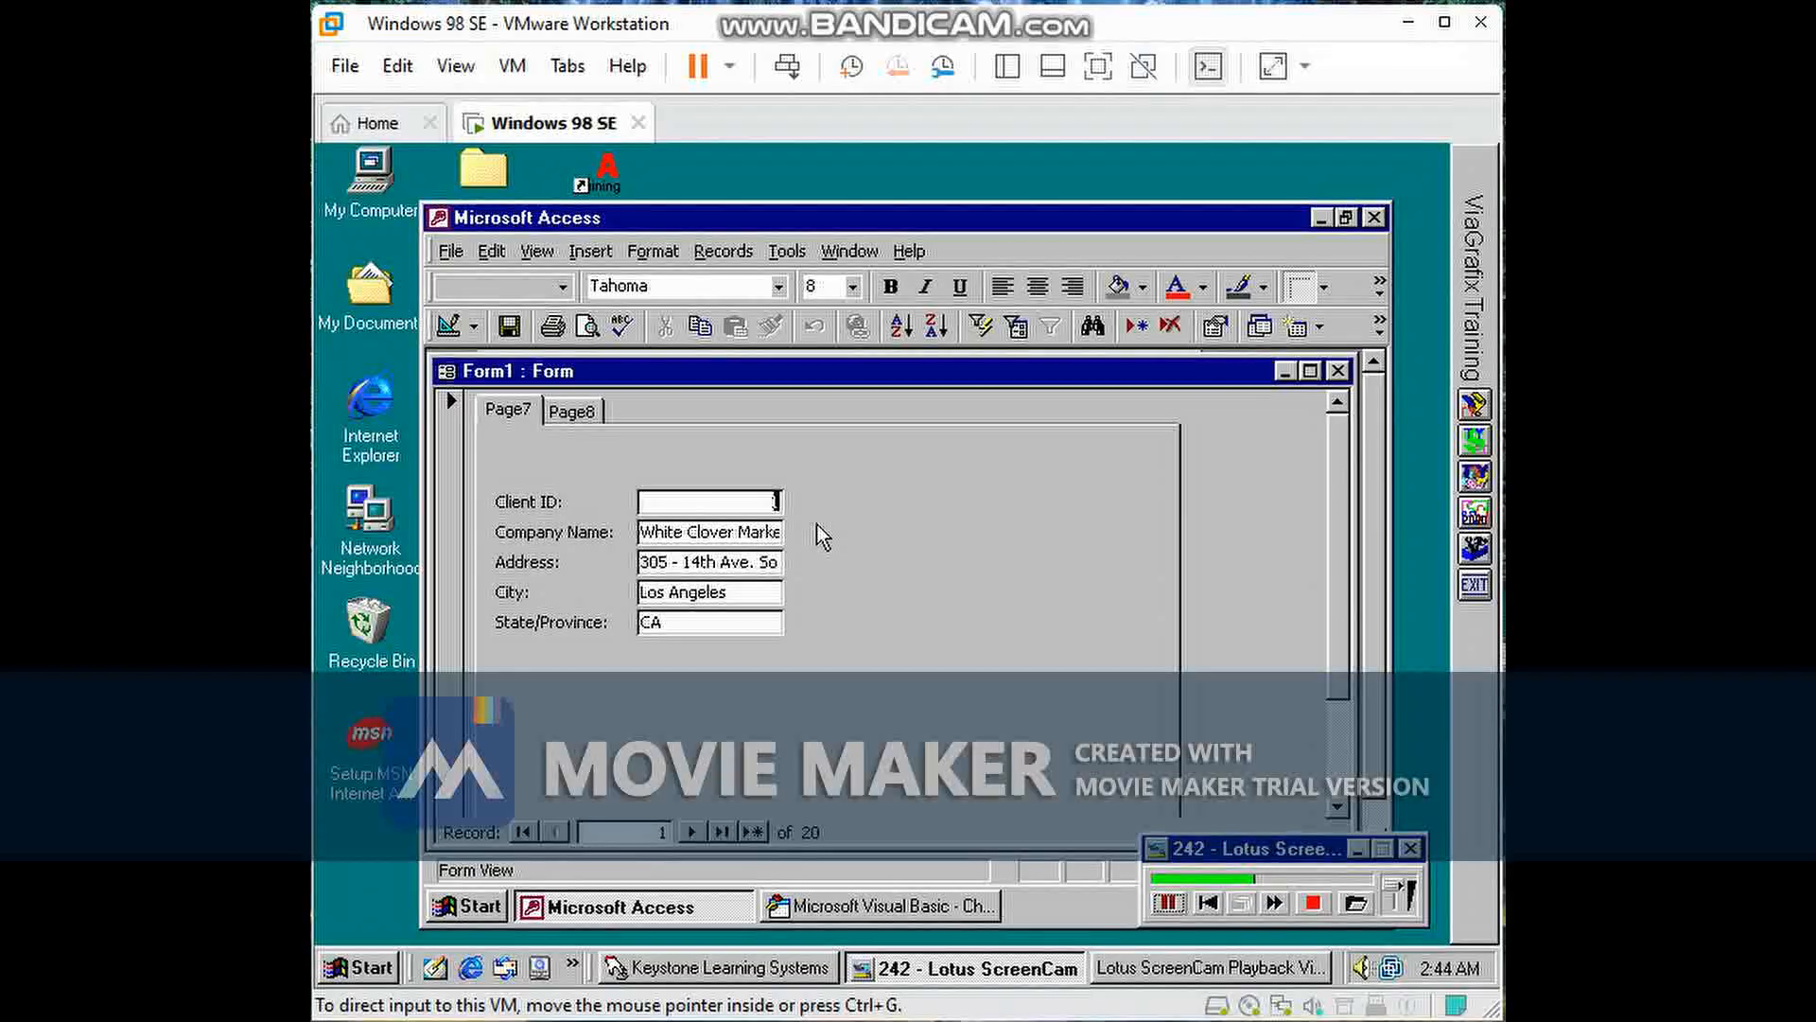
click(692, 832)
click(692, 832)
click(561, 409)
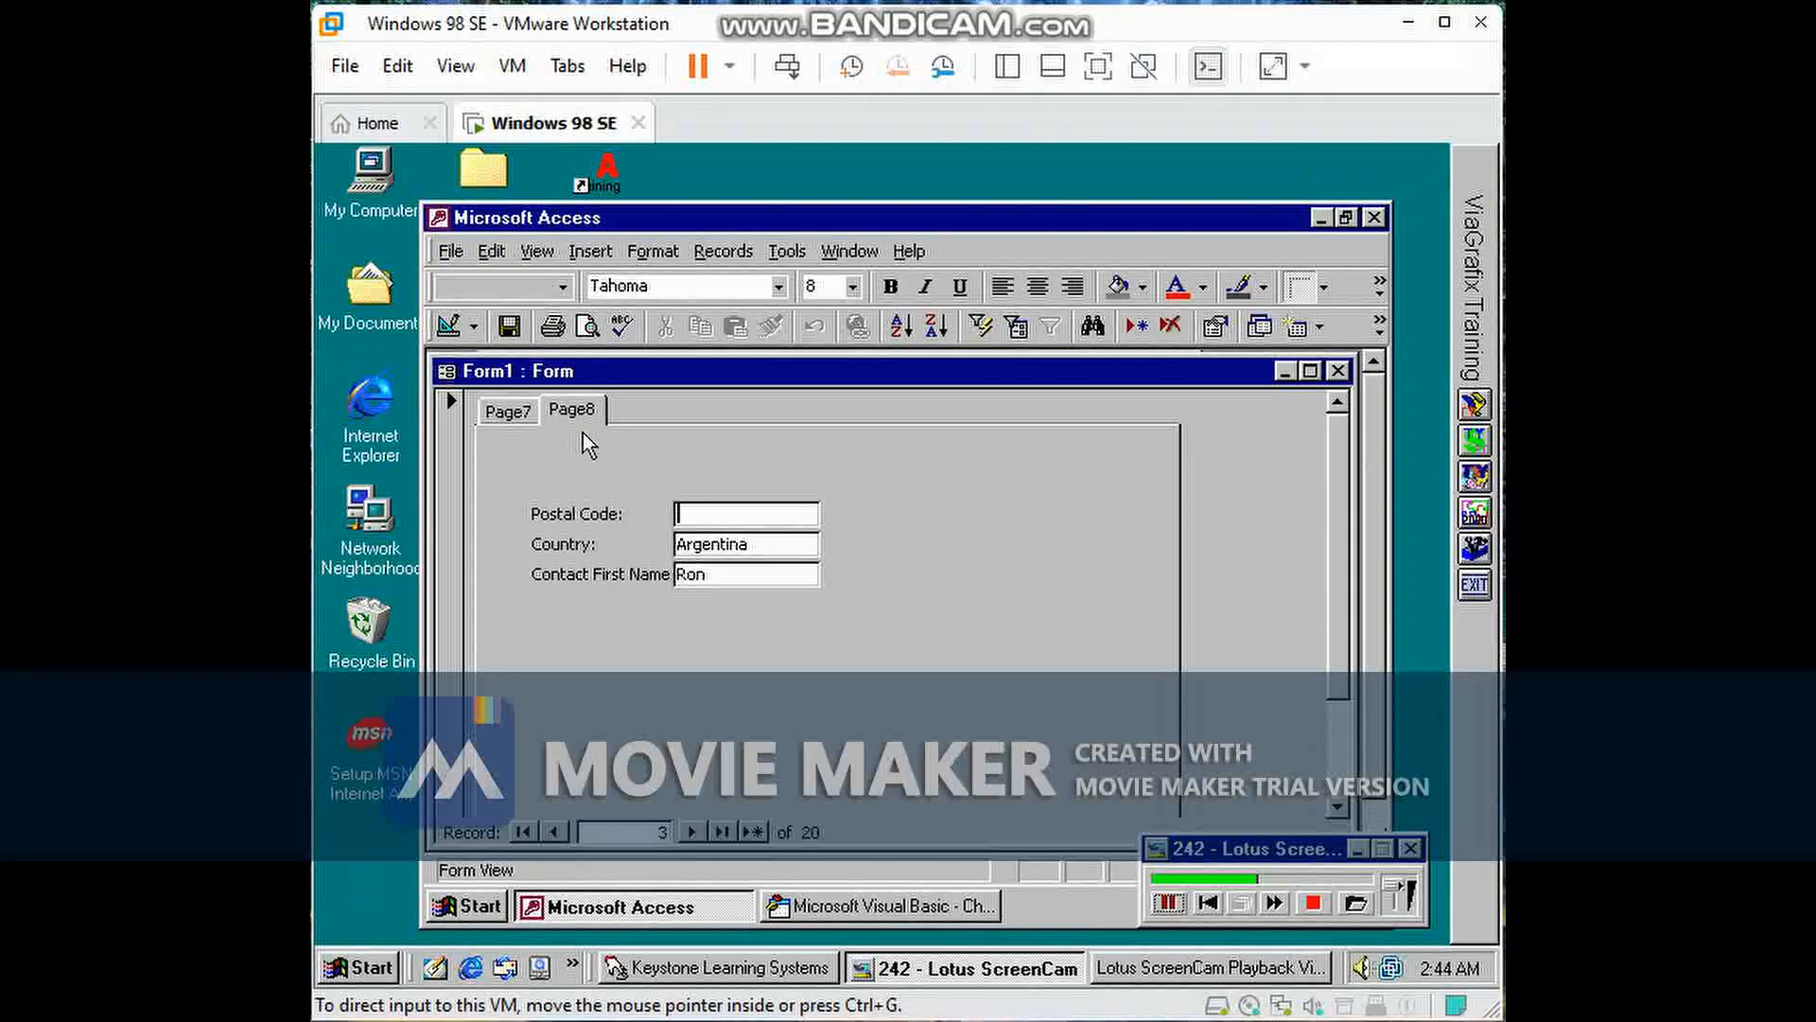
Step: Return the form to Design View and insert two new pages after Page8 in the tab control
click(519, 414)
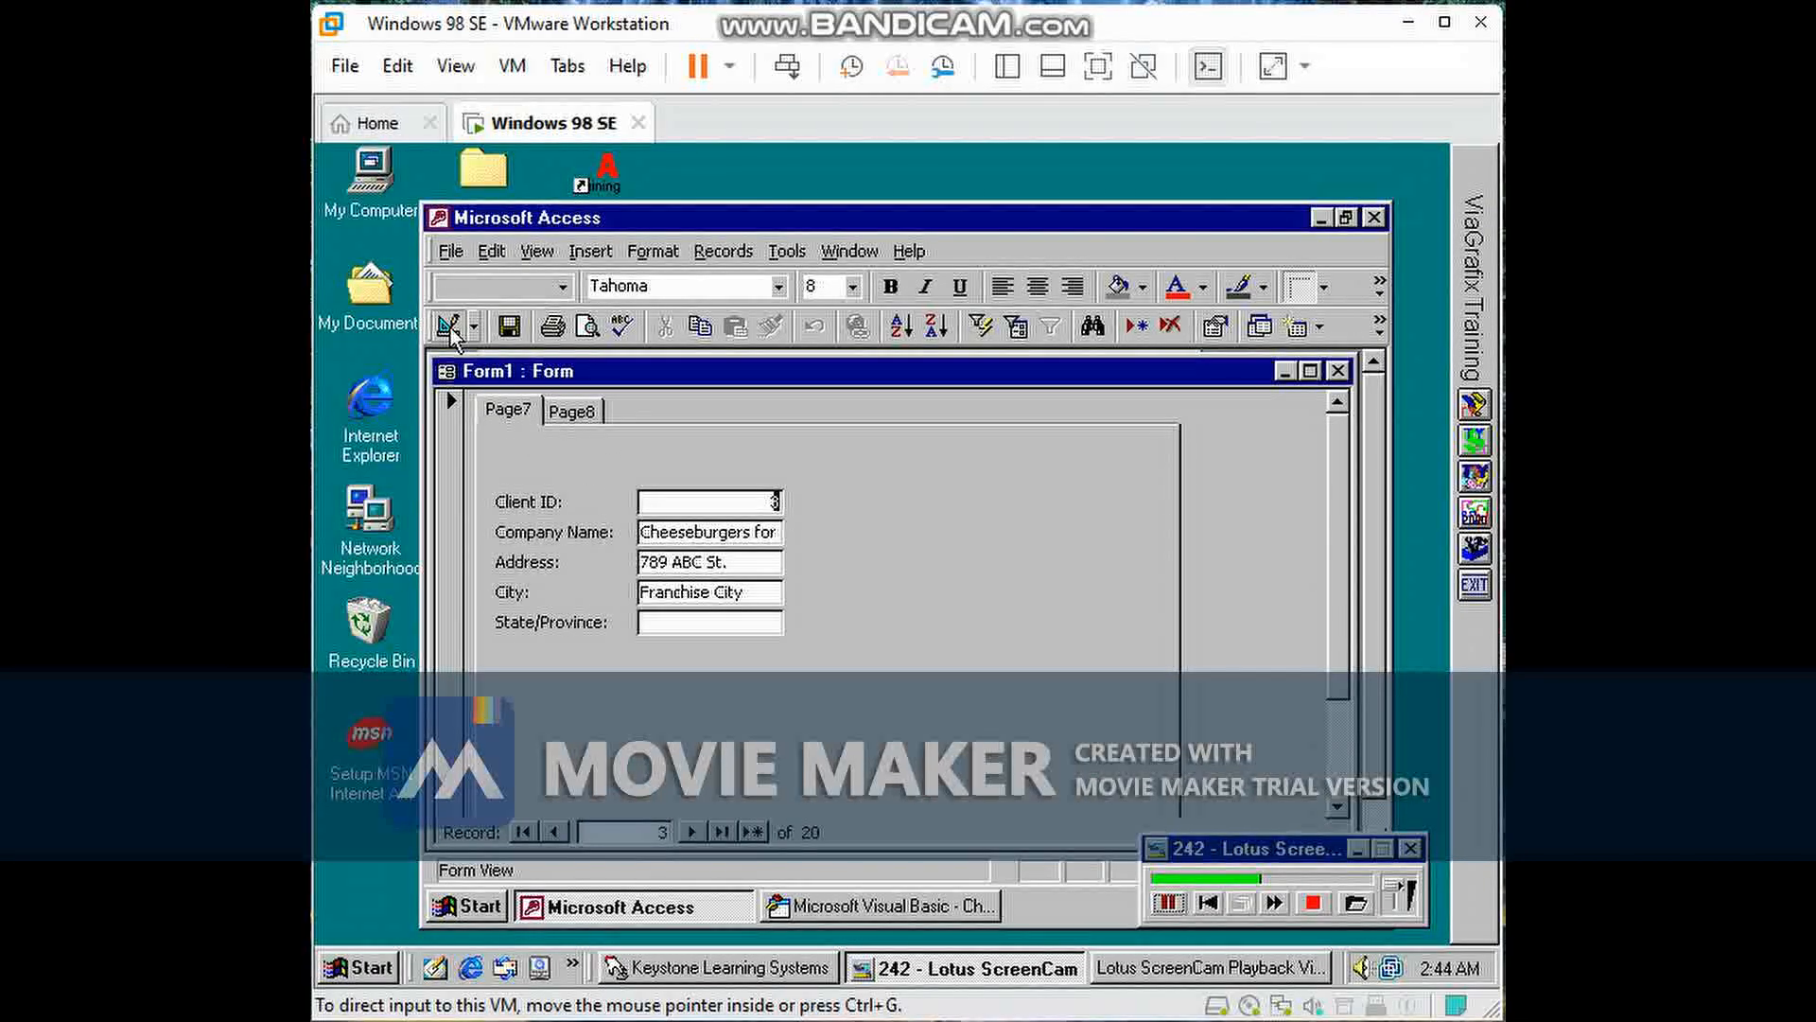
click(451, 327)
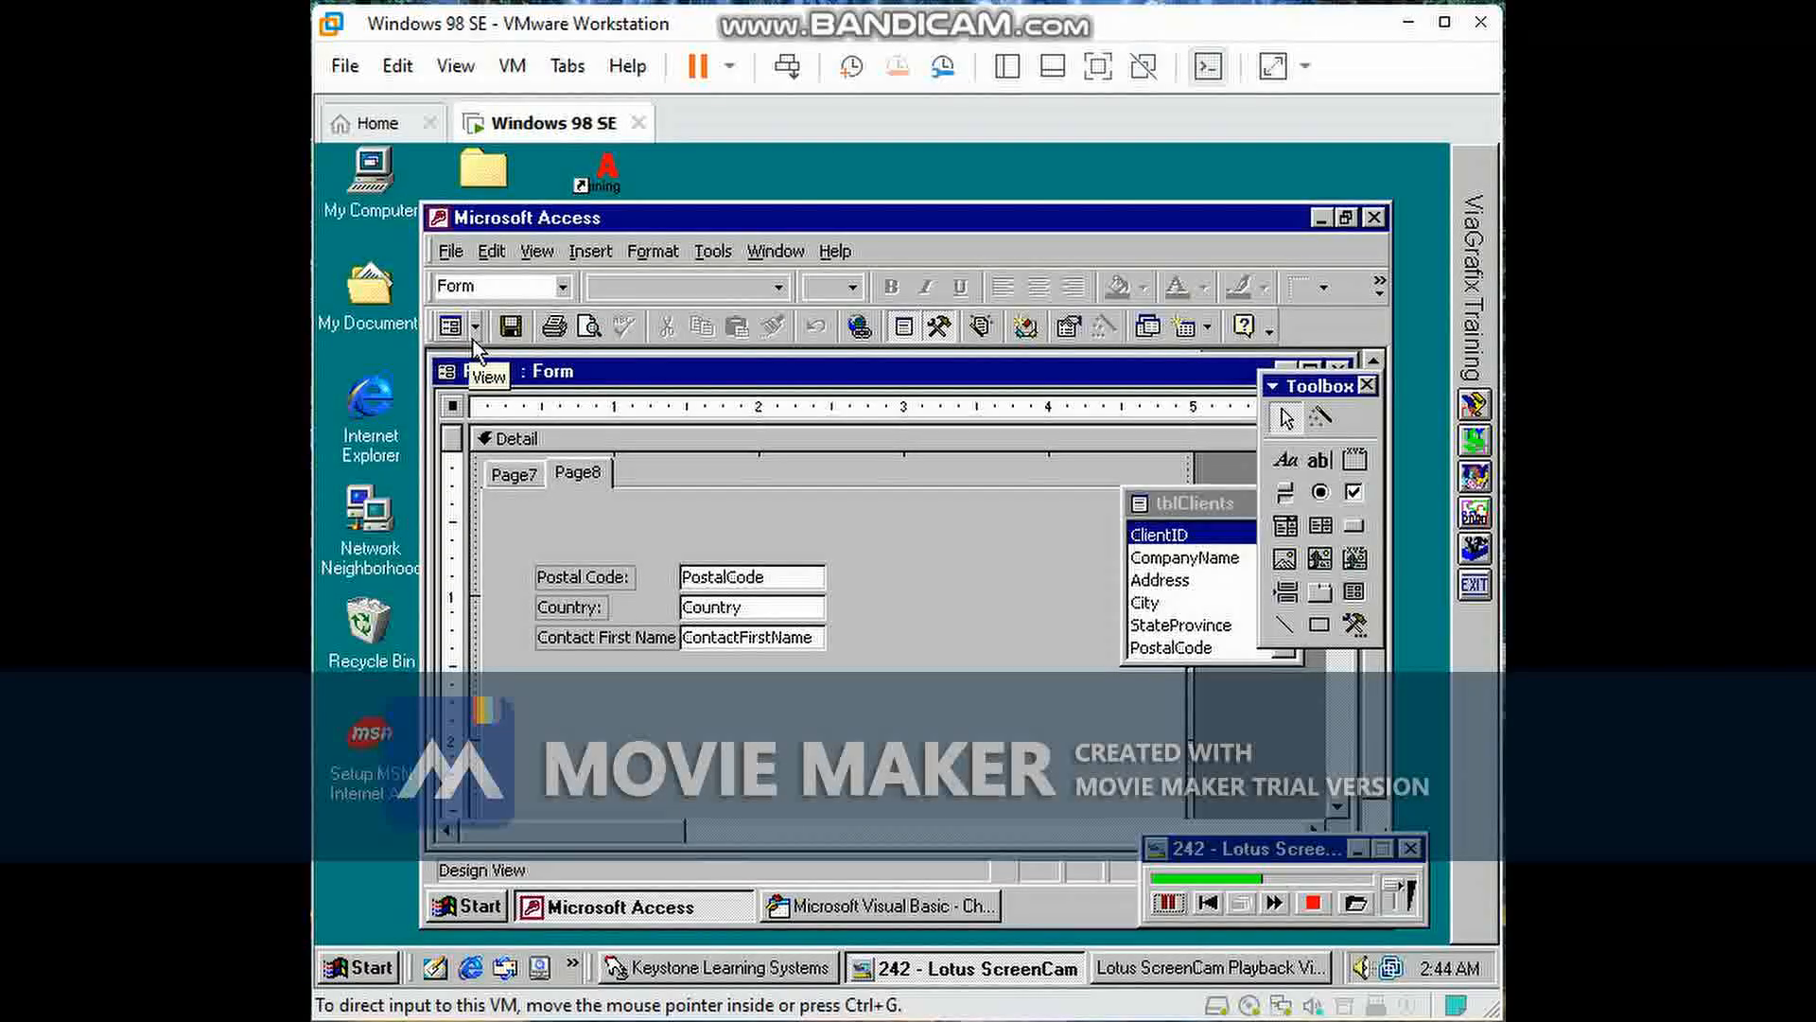
click(508, 476)
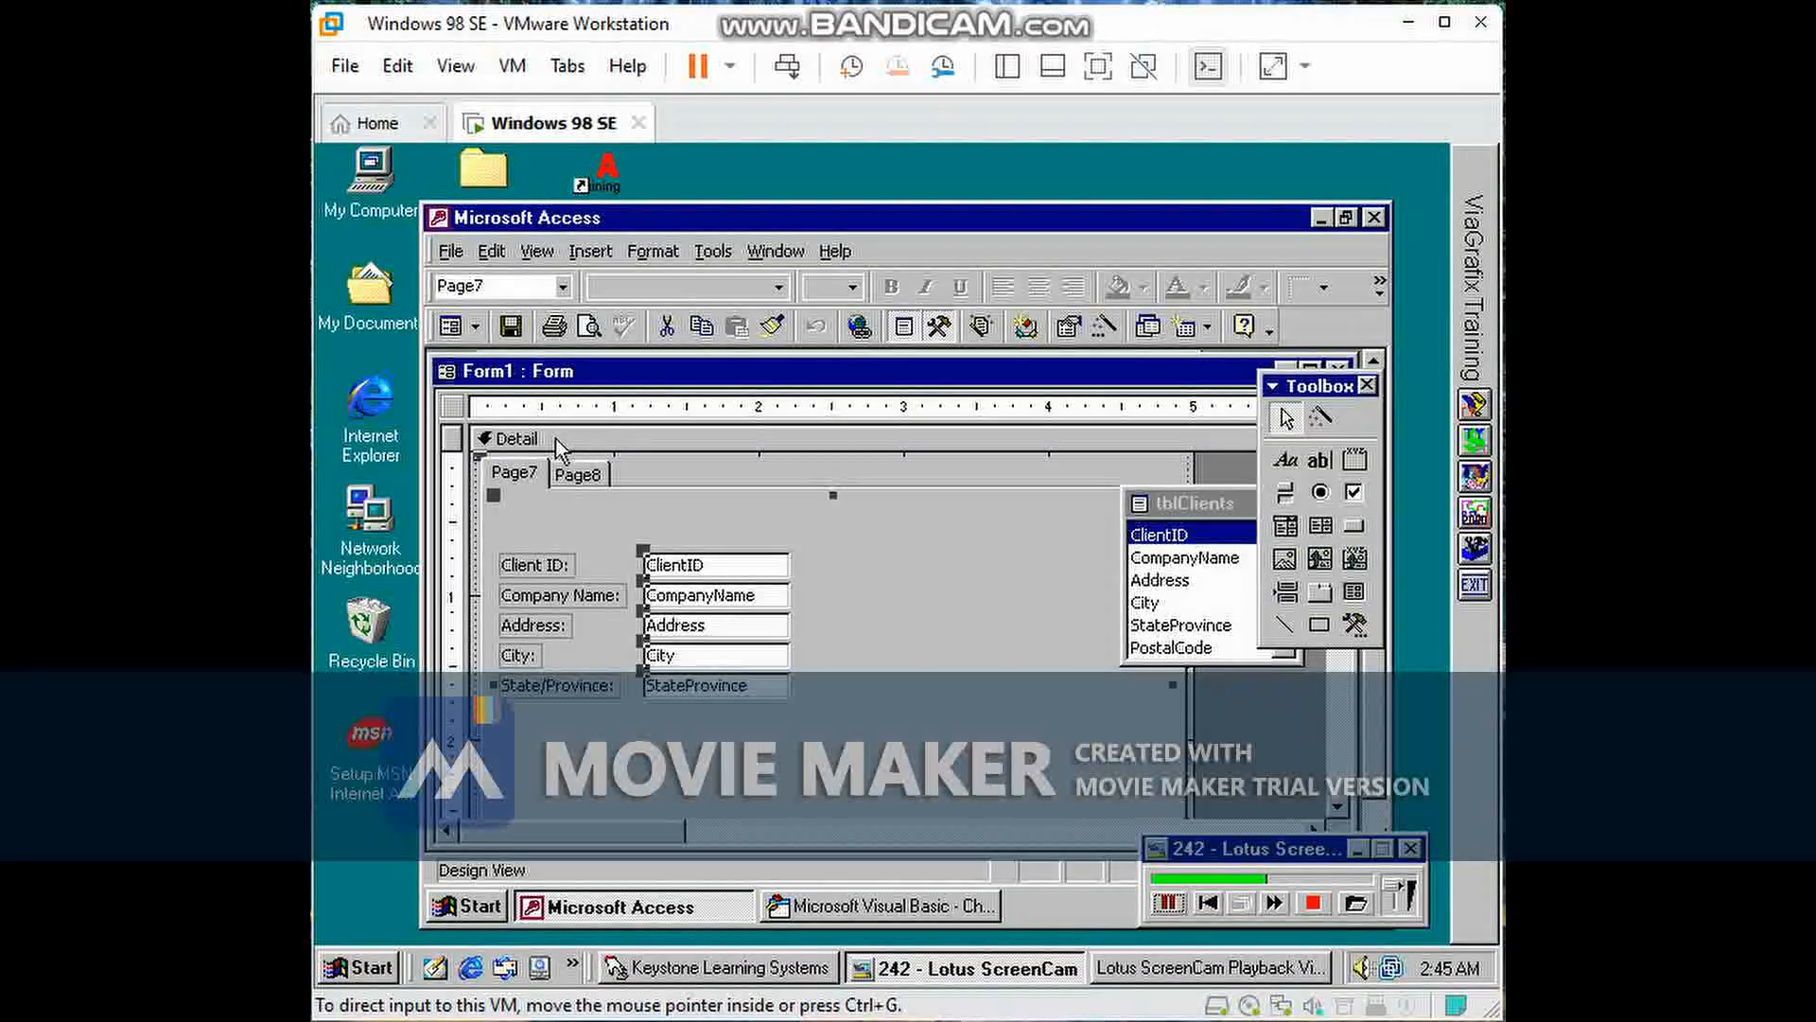
right_click(680, 480)
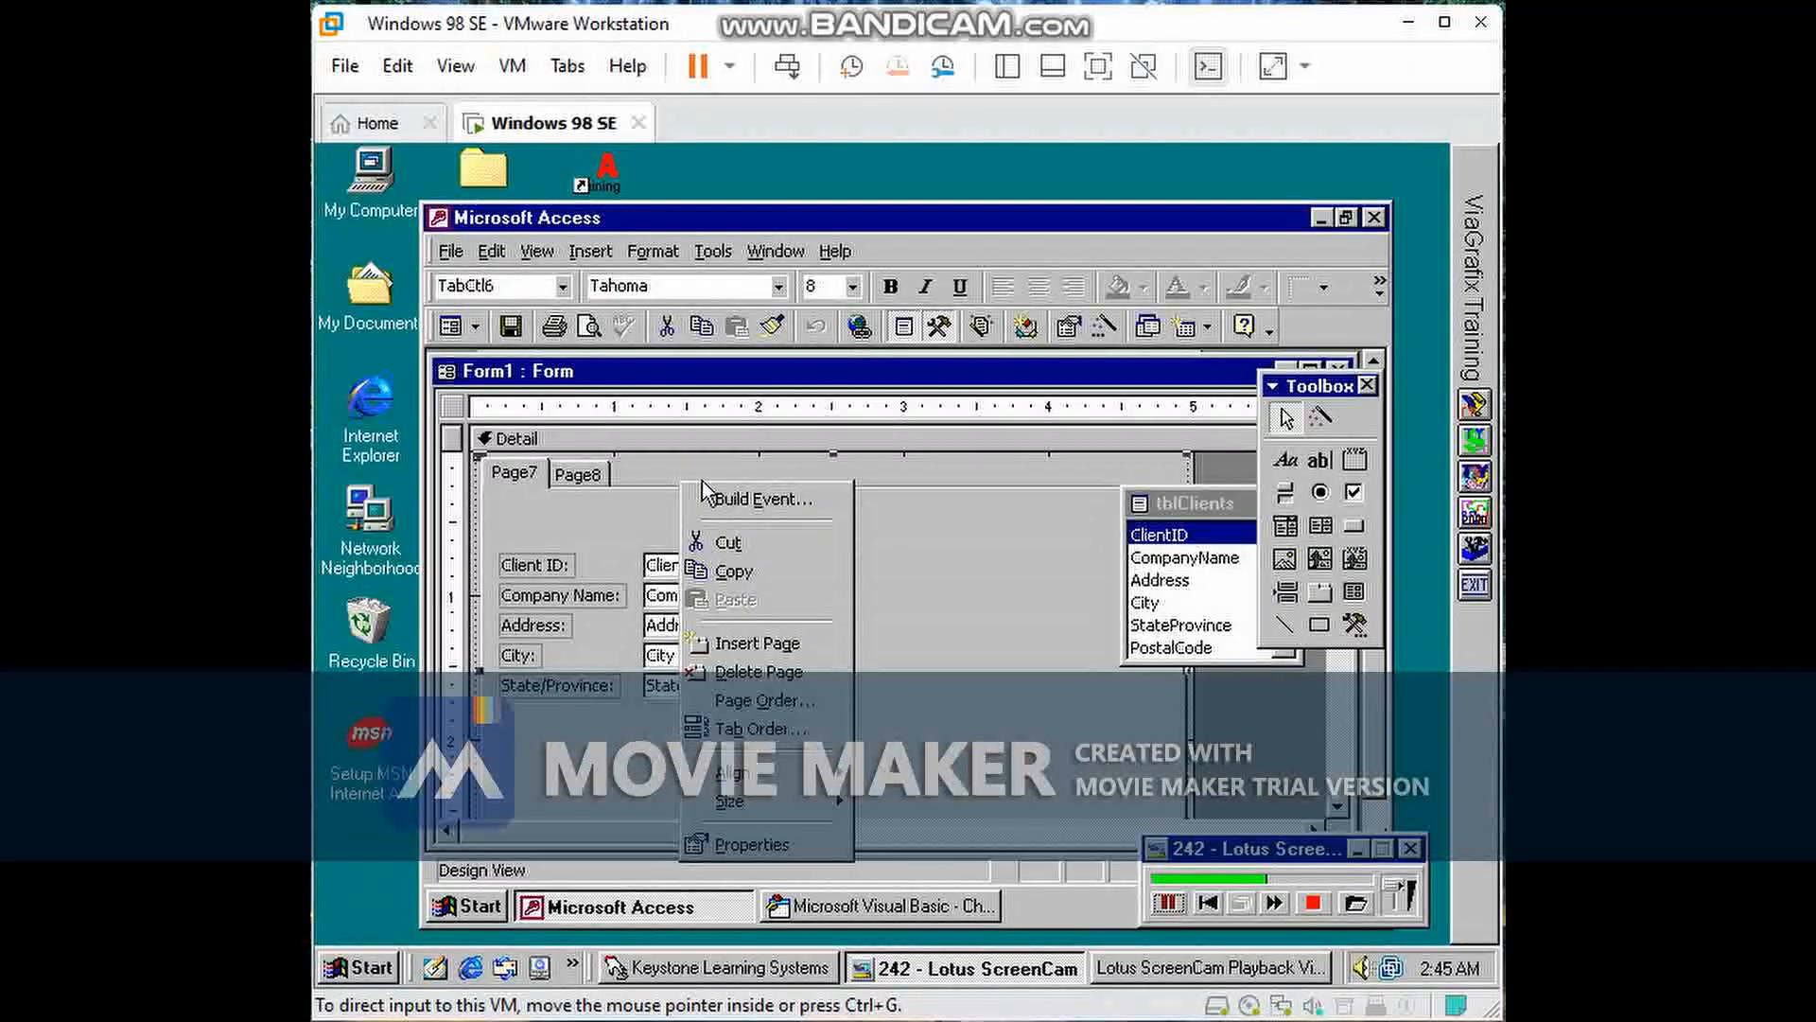
click(762, 650)
right_click(756, 504)
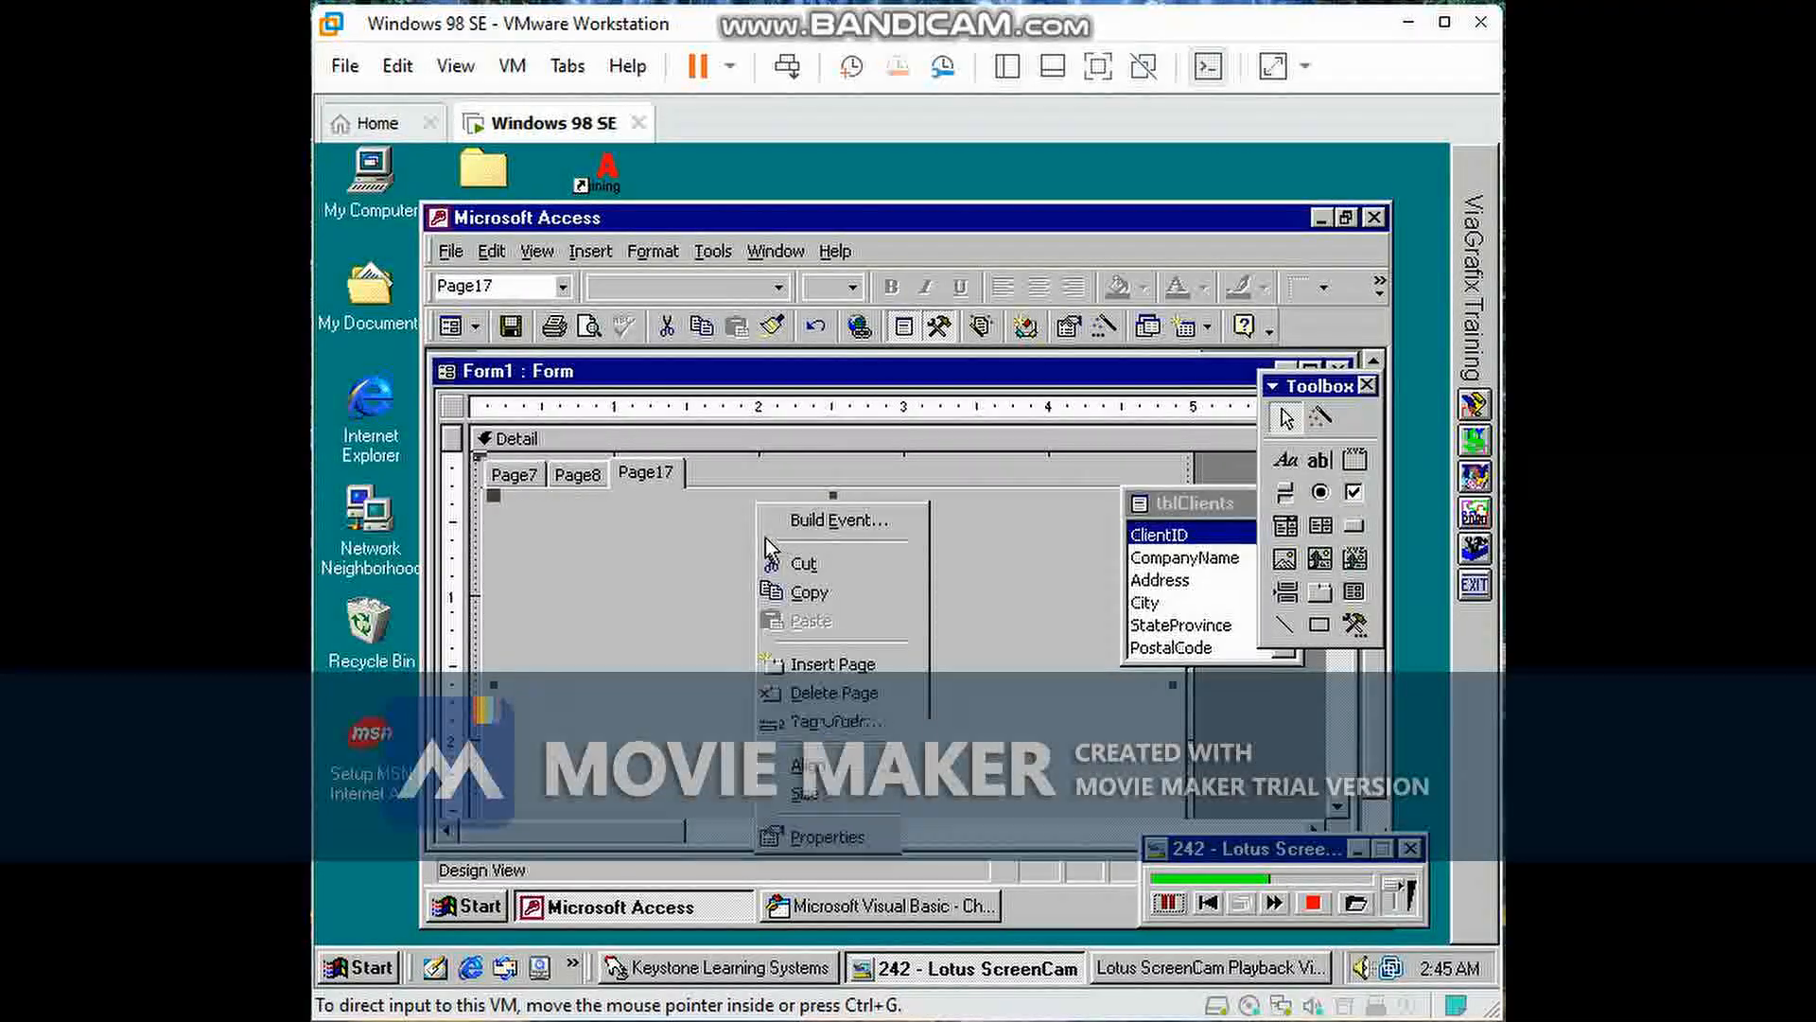
click(811, 665)
Step: Set the Caption property of the tab control's first page, Page7, to Main Info
click(662, 478)
double_click(664, 480)
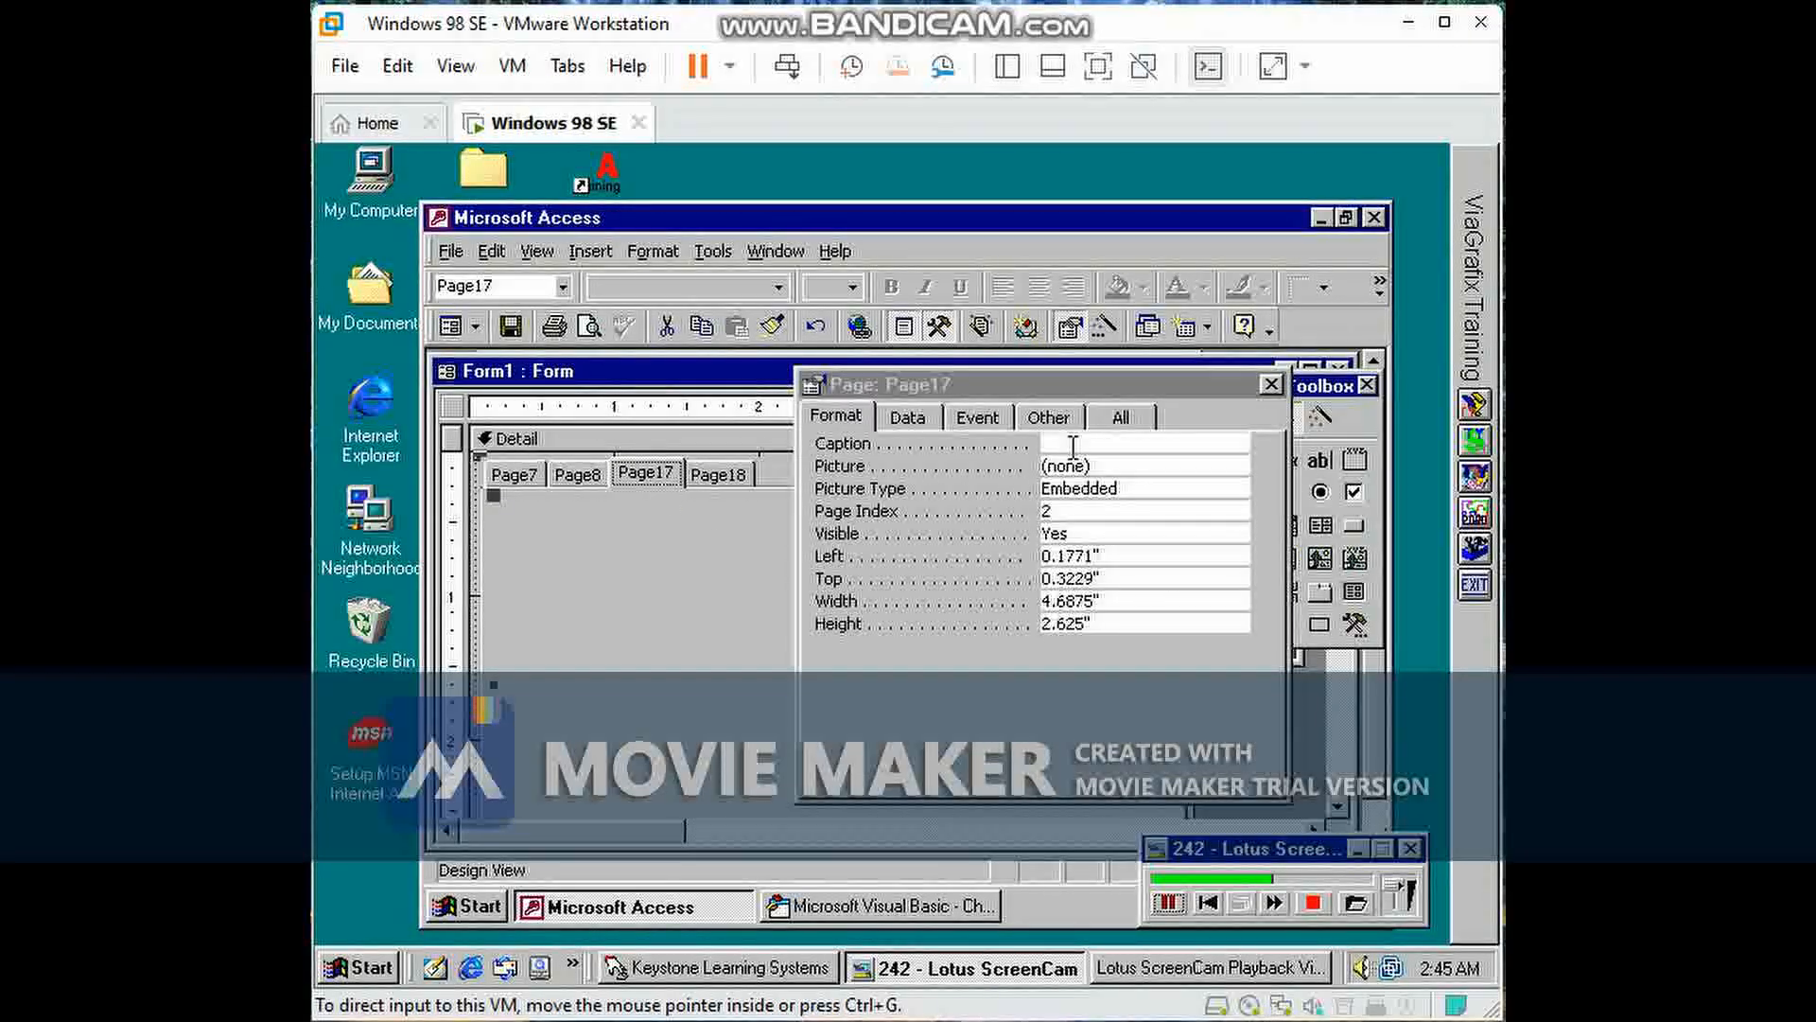
click(511, 472)
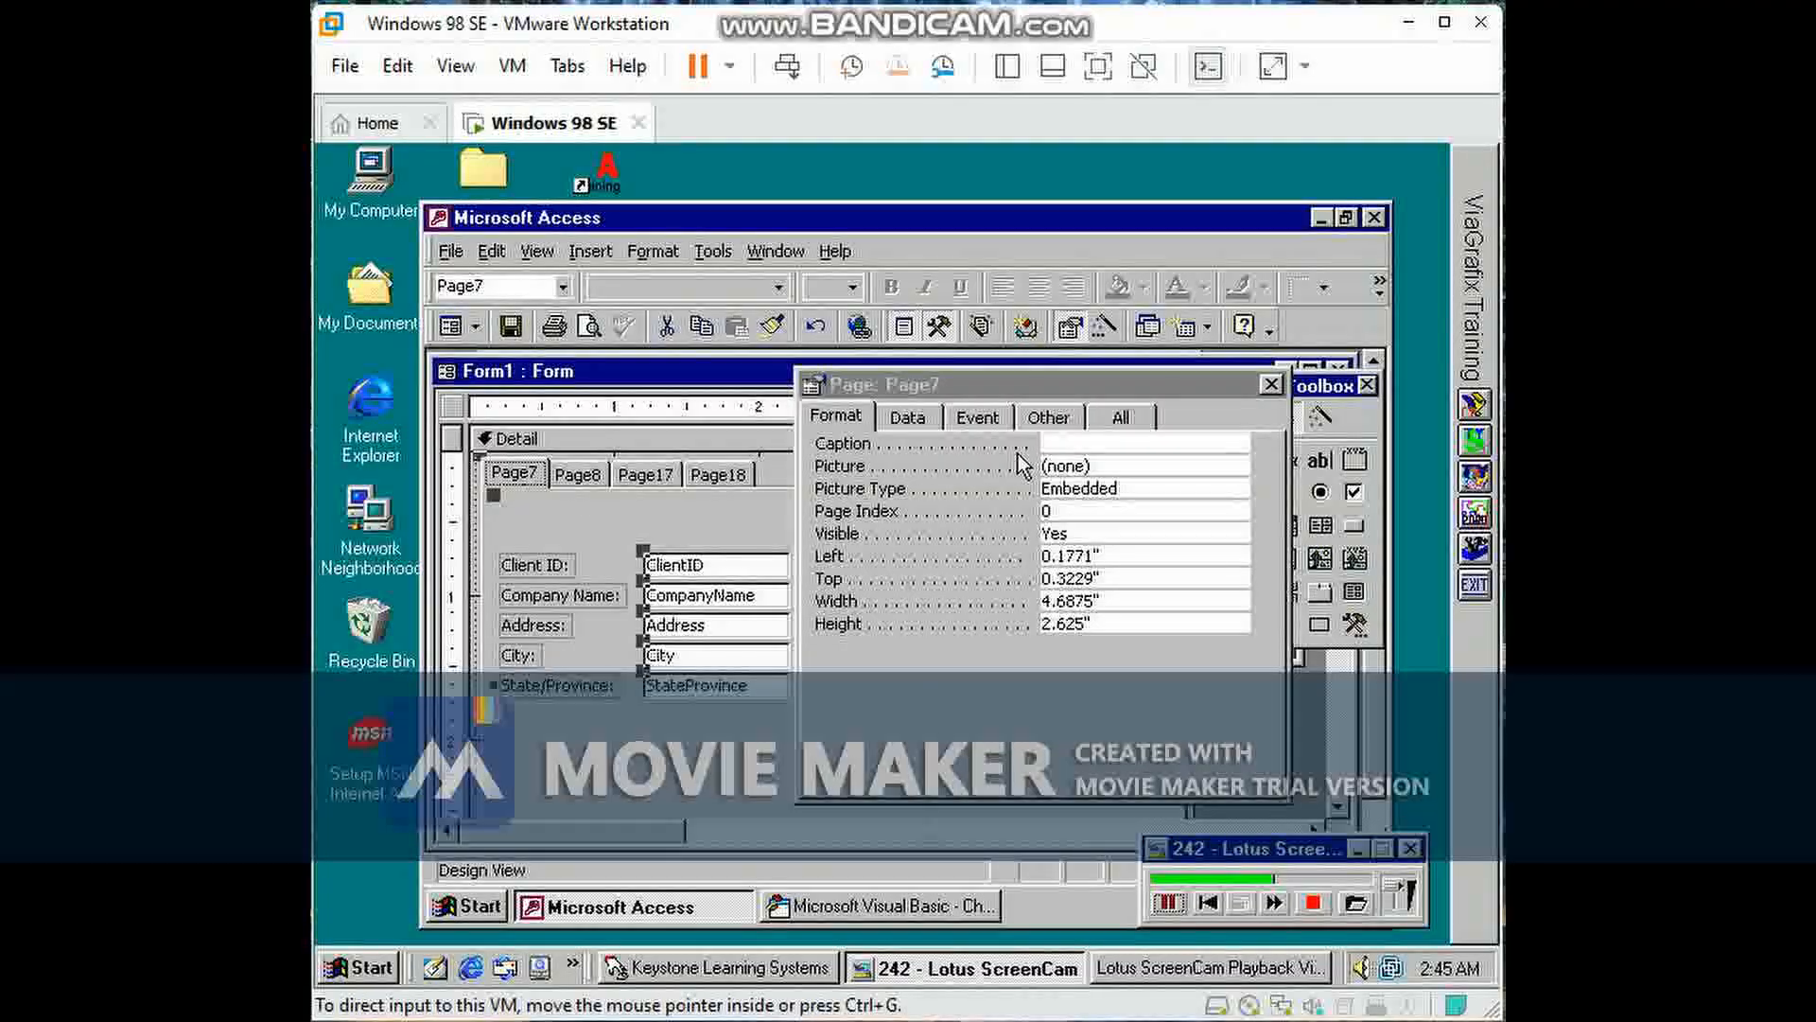
click(1073, 441)
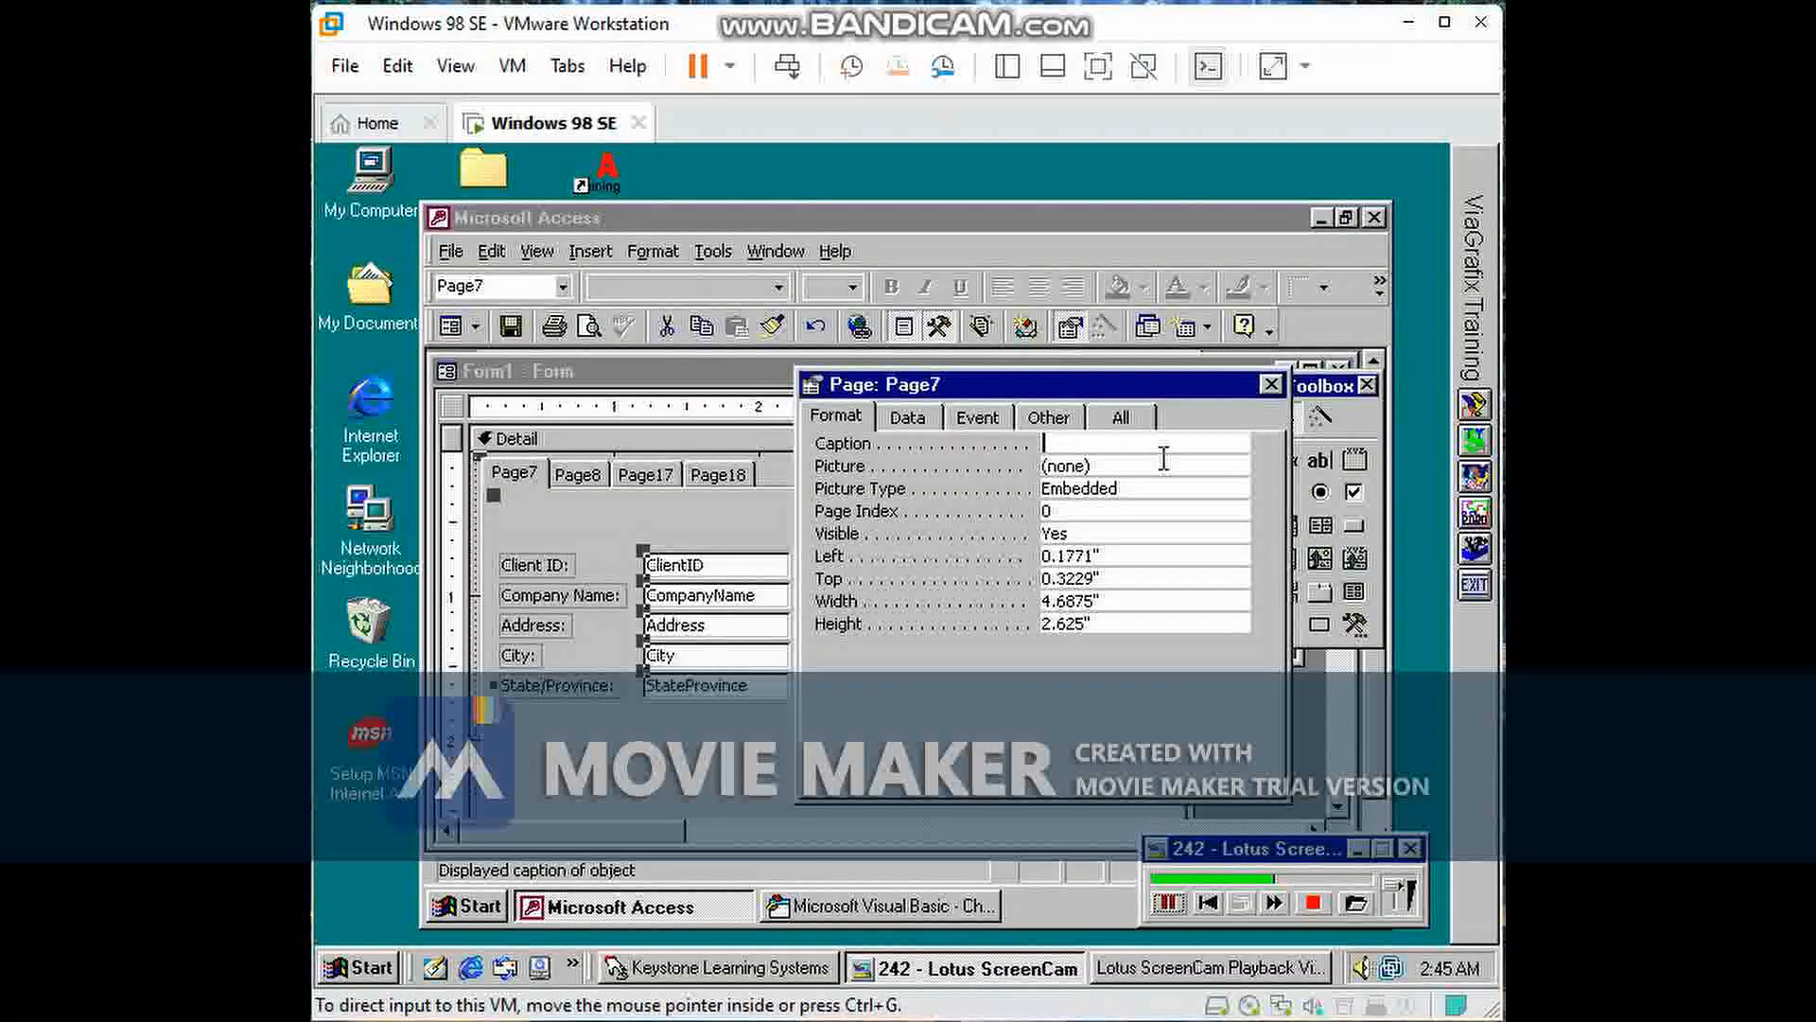
text(N)
text(Main In)
text(fo)
Step: Set the Caption property of the tab control's second page, Page8, to Extra Info
click(599, 473)
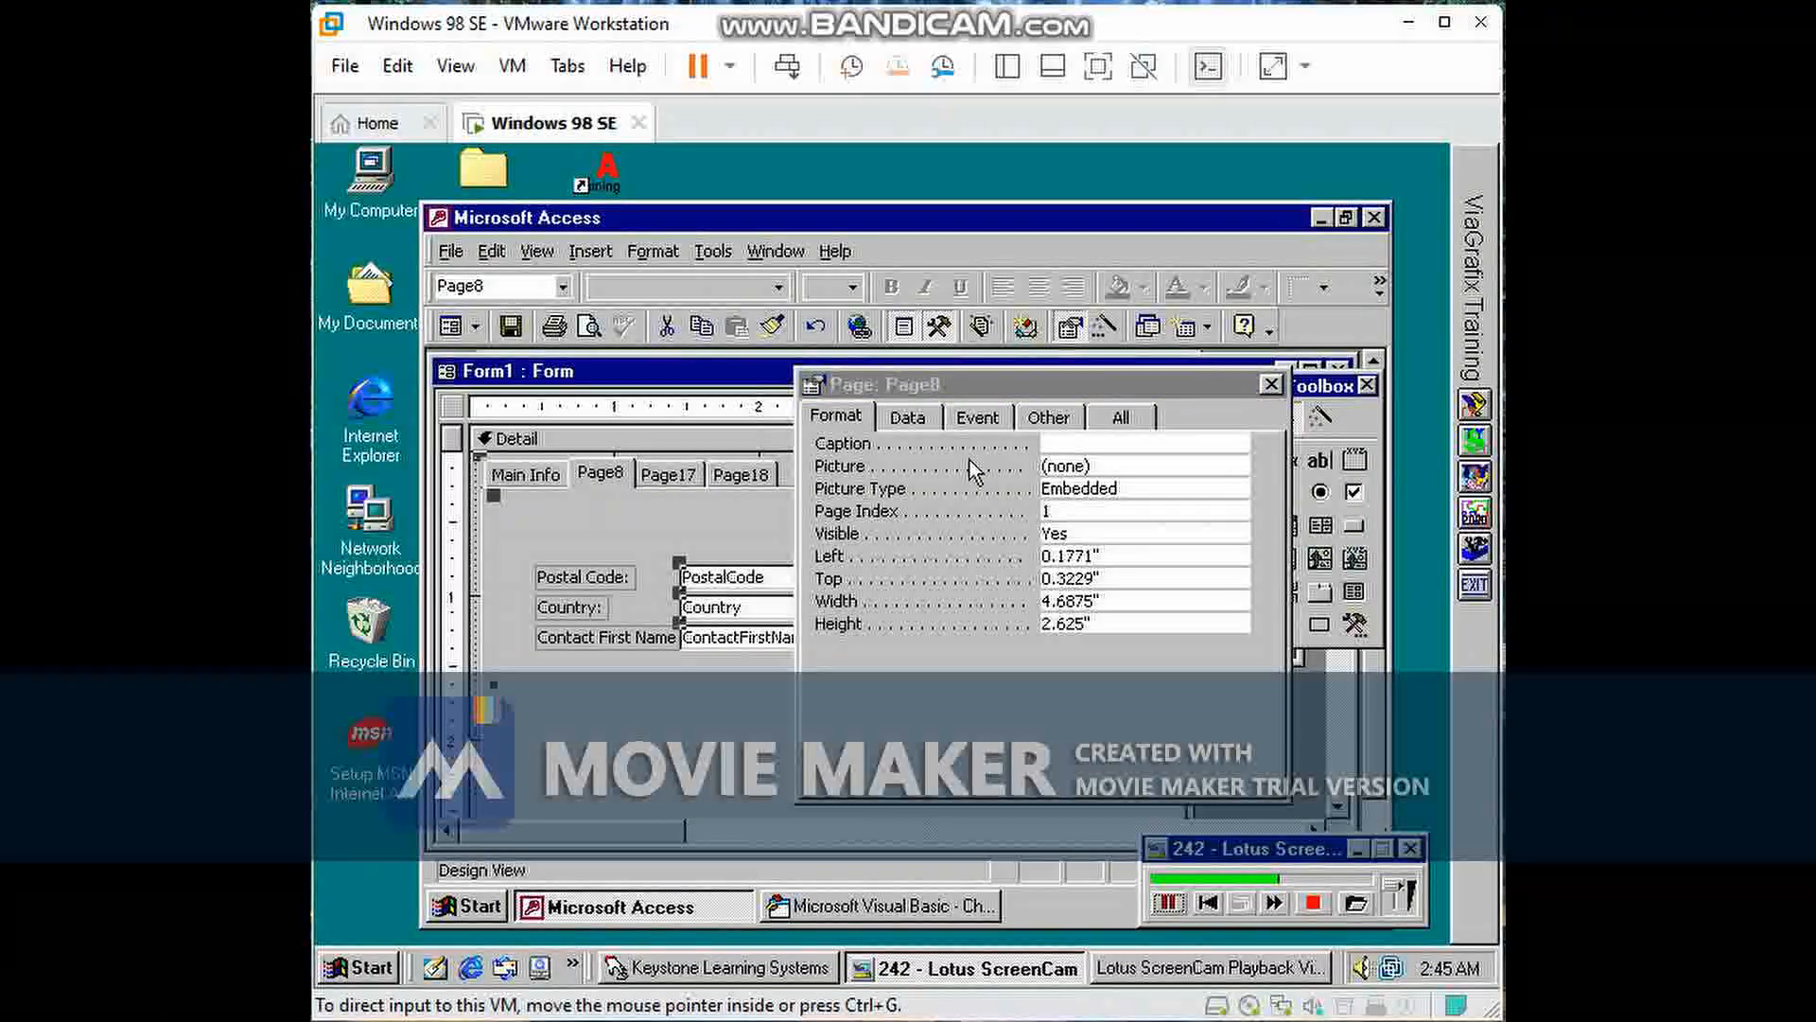
click(1137, 442)
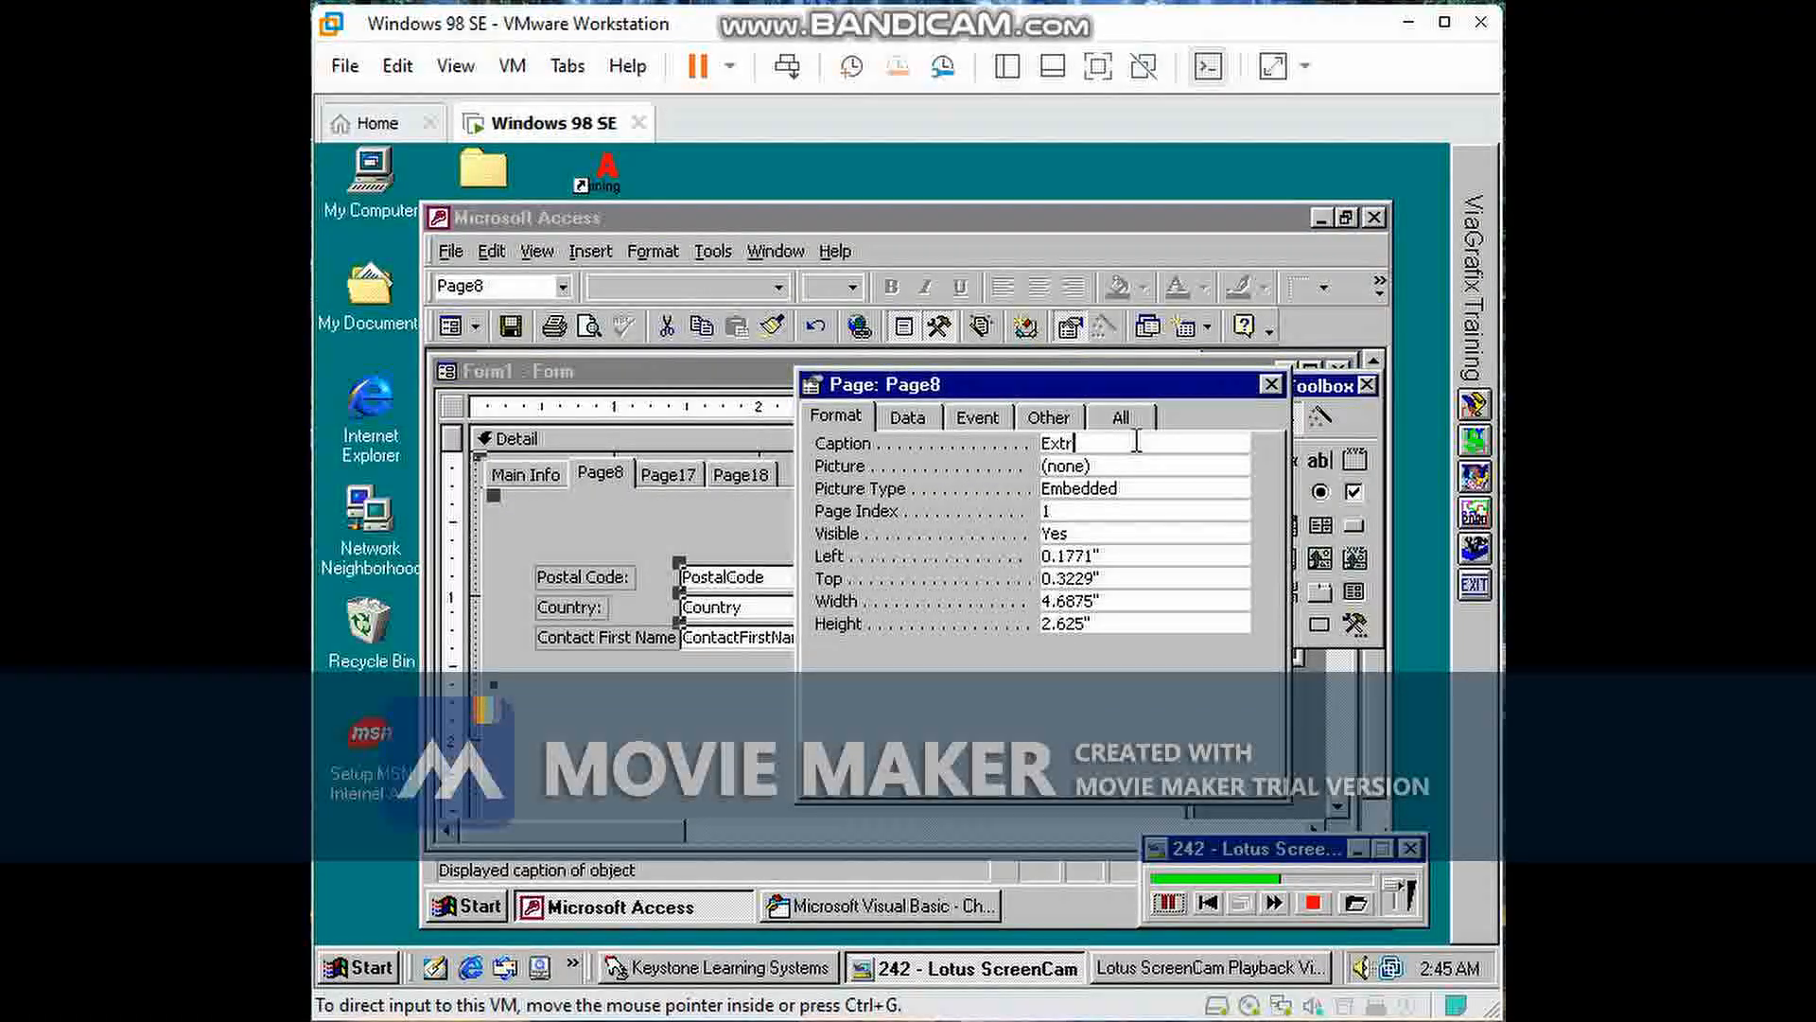
click(657, 477)
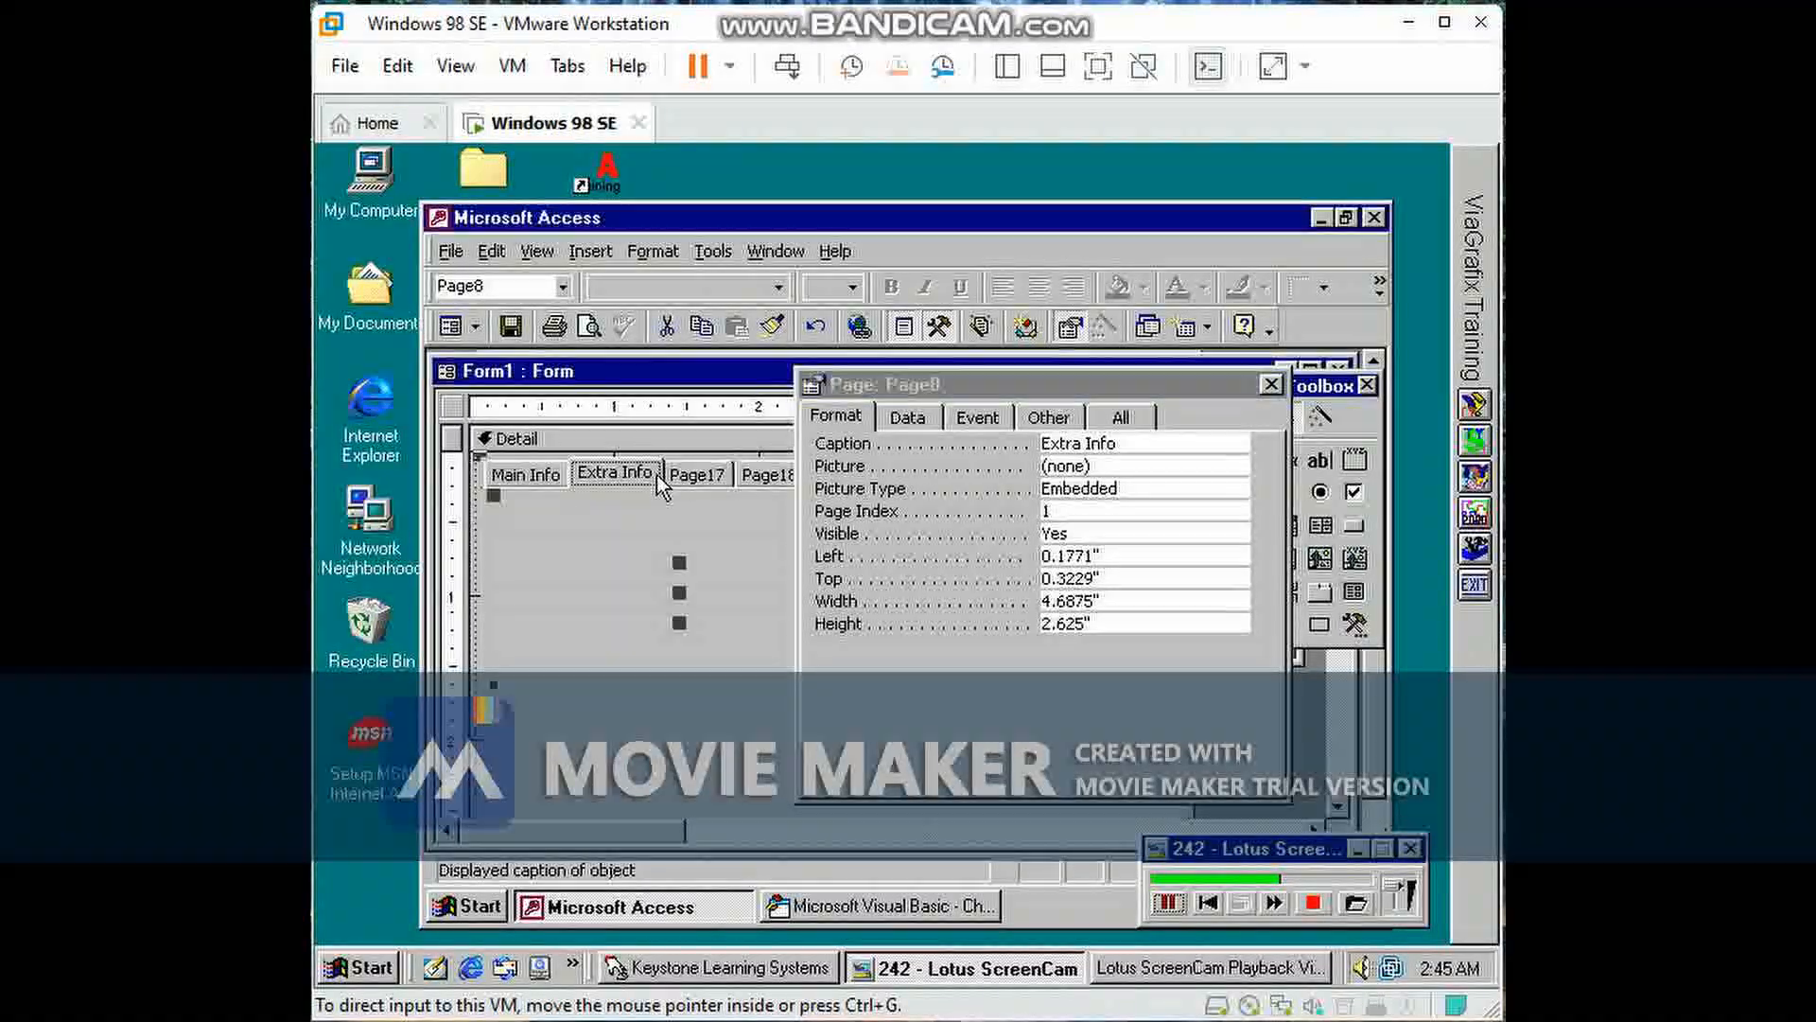
Step: Set the Caption property of Page17 to Important Info and close the property sheet
click(724, 475)
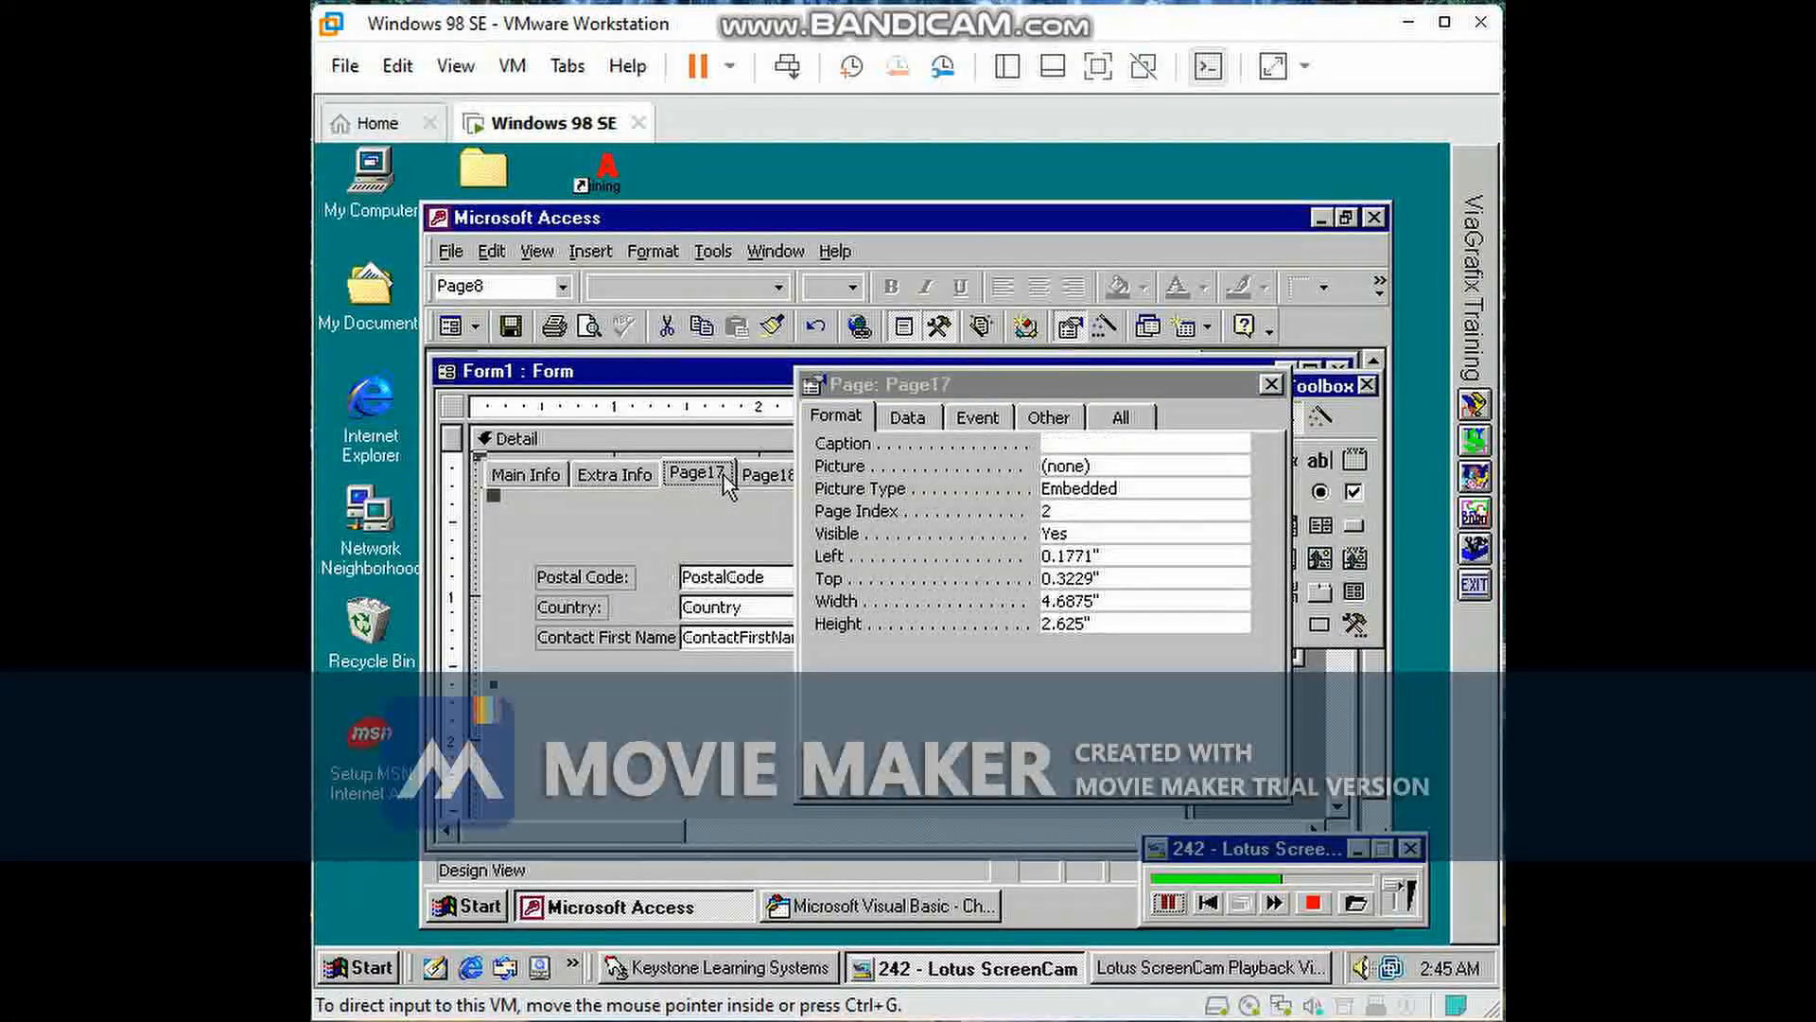
click(1117, 441)
text(Importa)
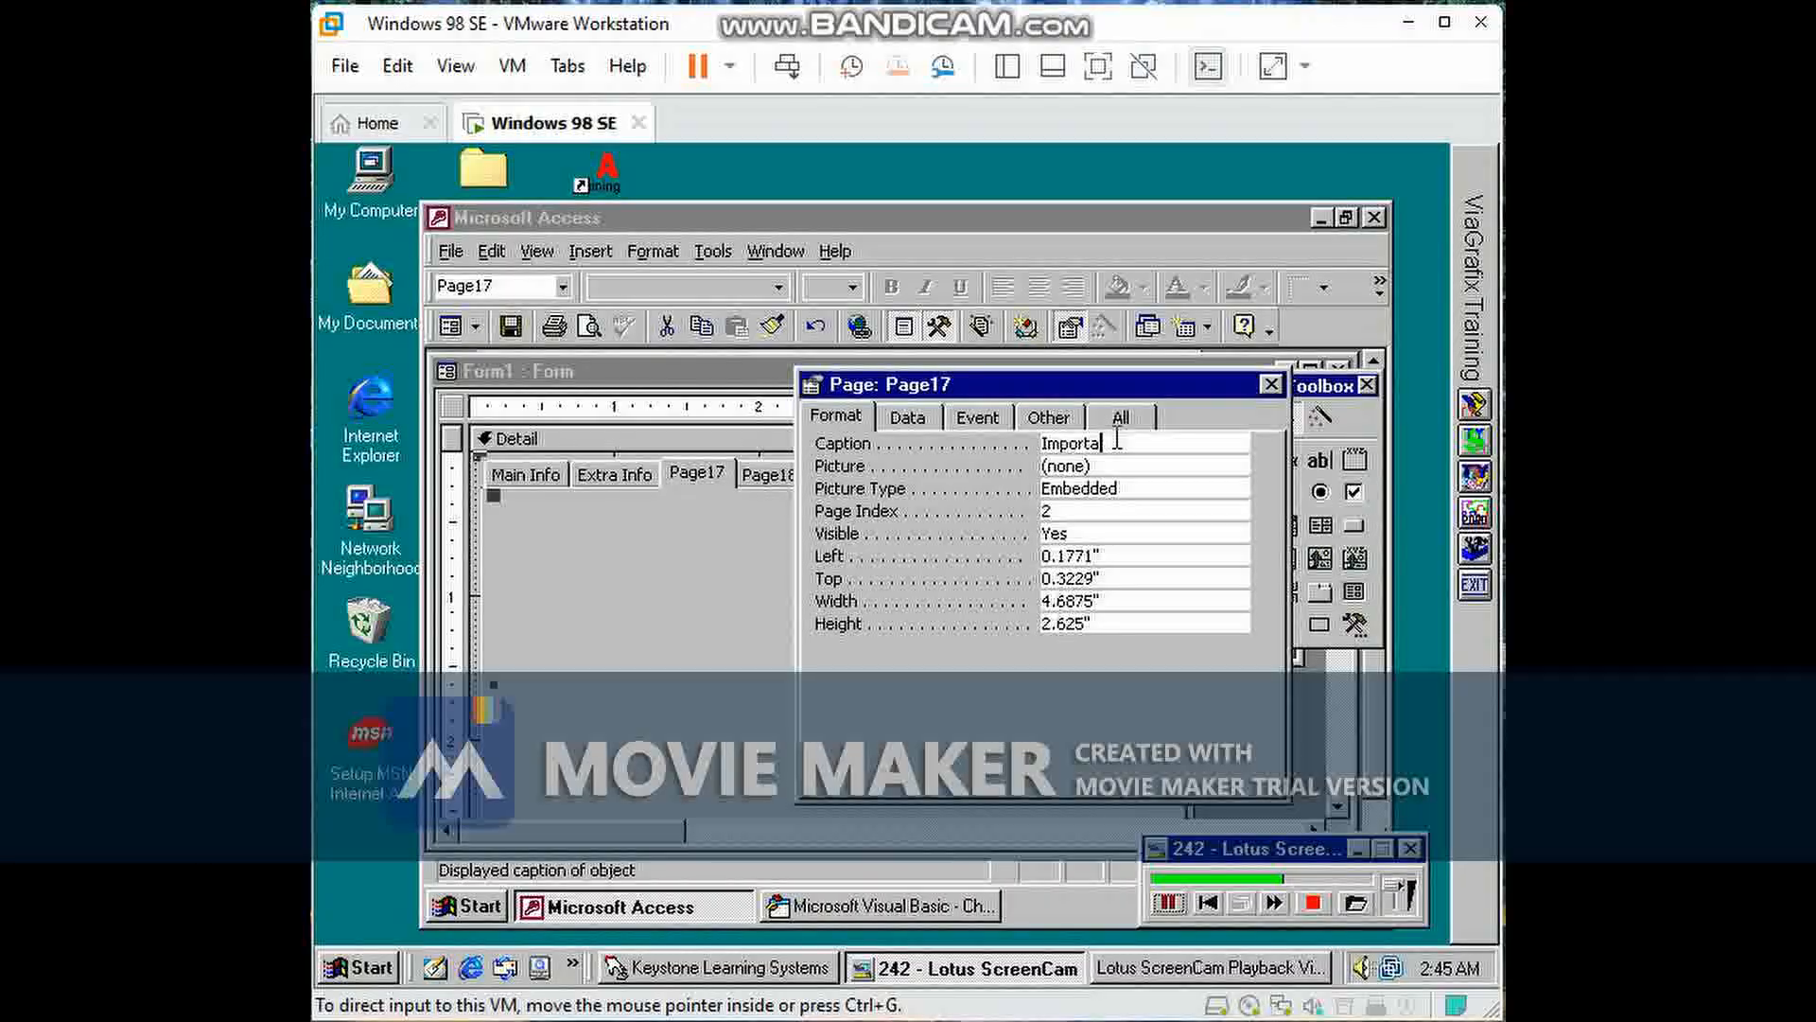
text(nt Info)
click(1171, 487)
click(1271, 384)
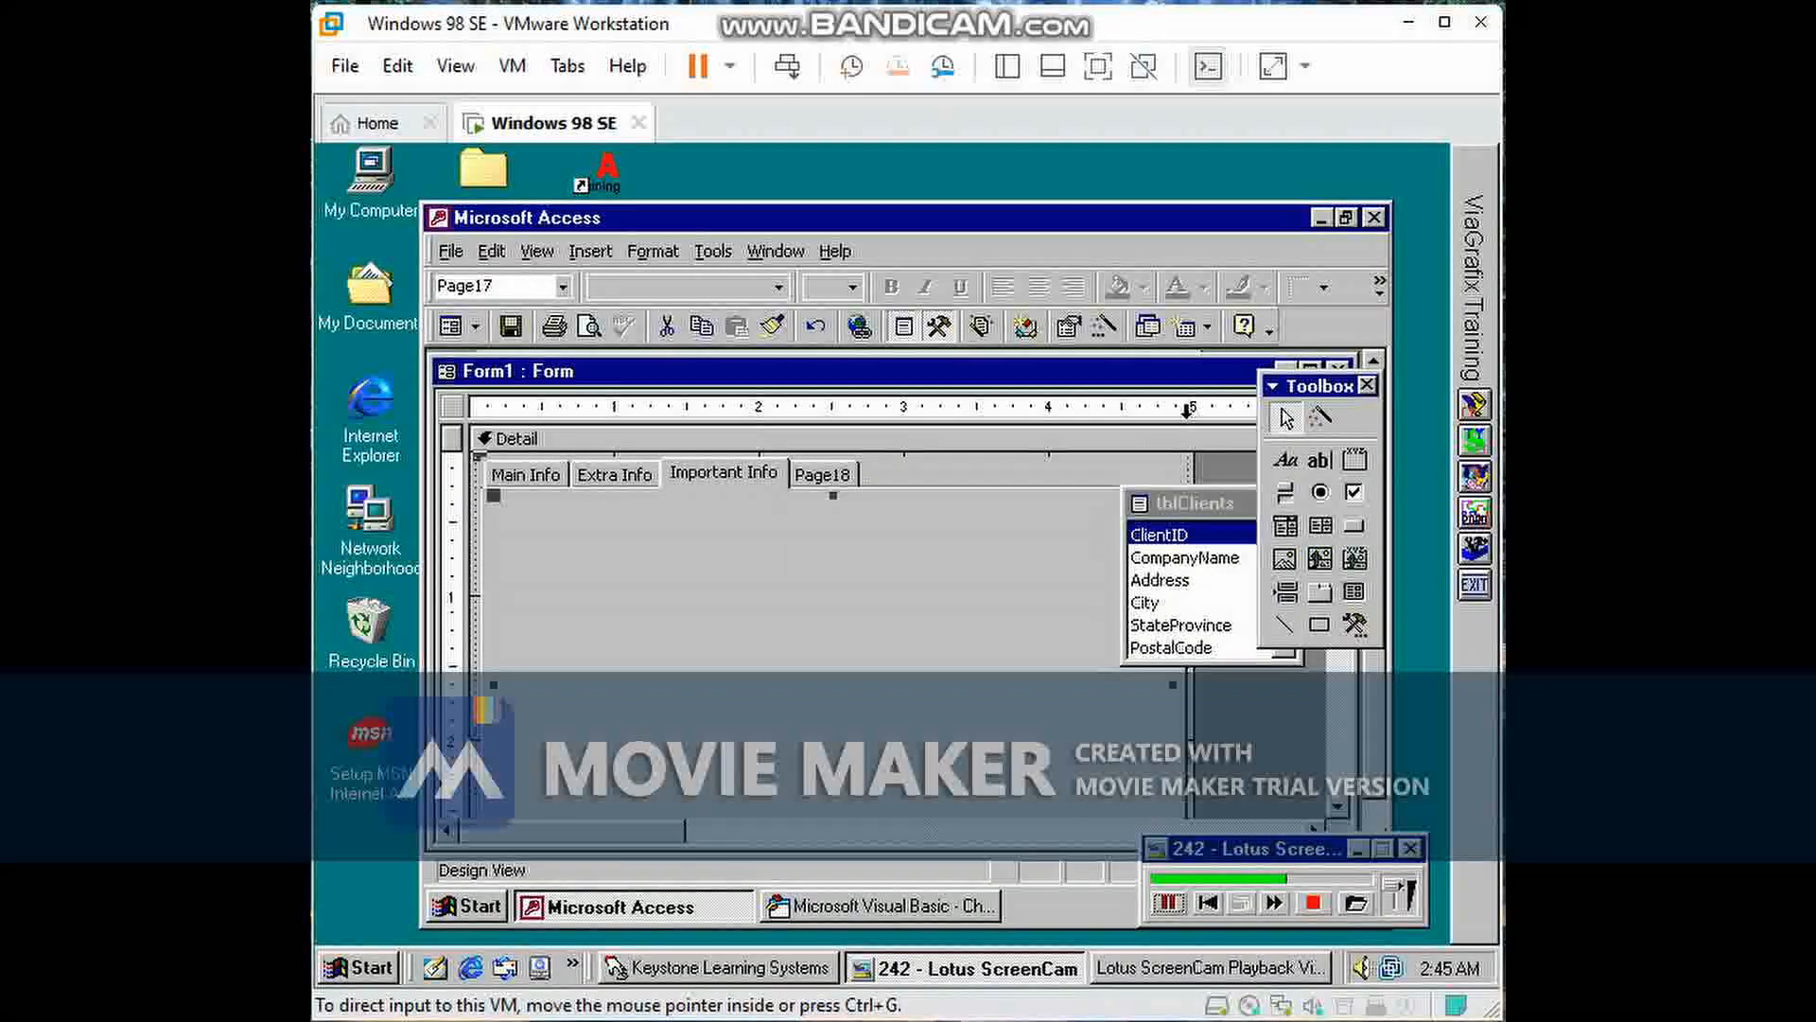
Step: Place the OfficePhone, Fax, Cellular and Home fields from tblClients on the Important Info page
drag(1213, 503, 1164, 505)
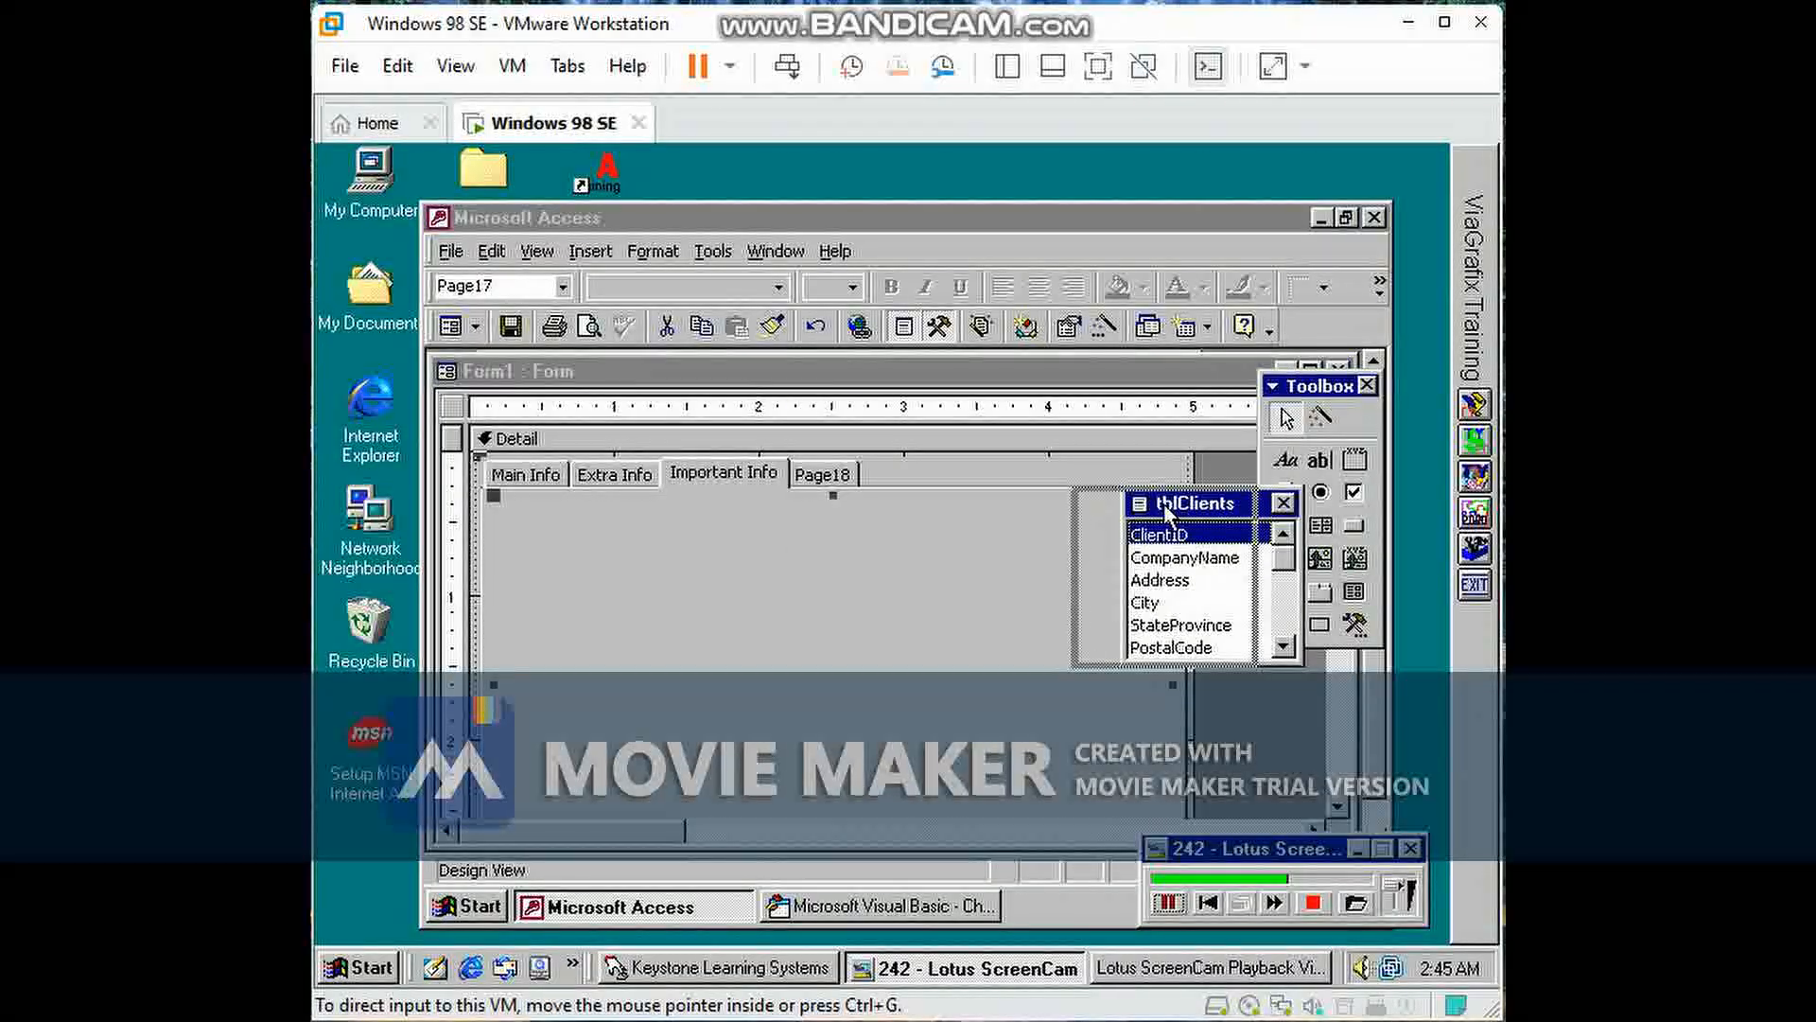
drag(1236, 556, 1235, 606)
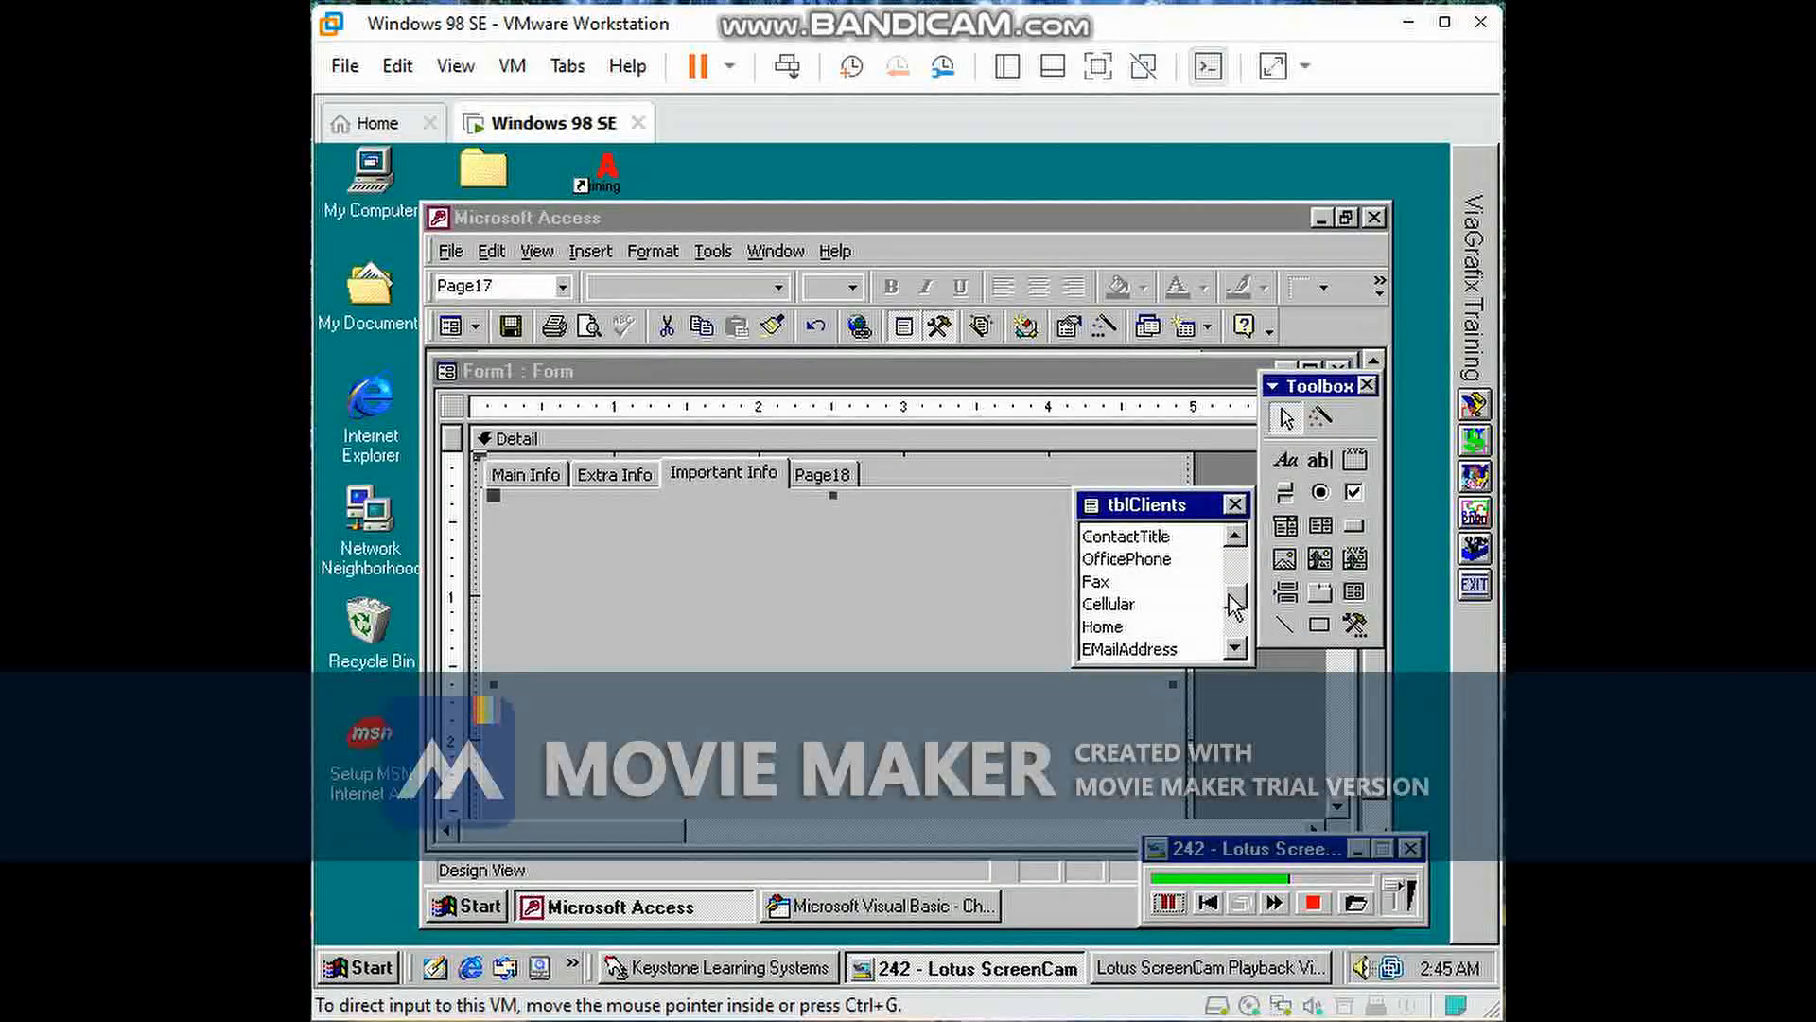
click(1112, 561)
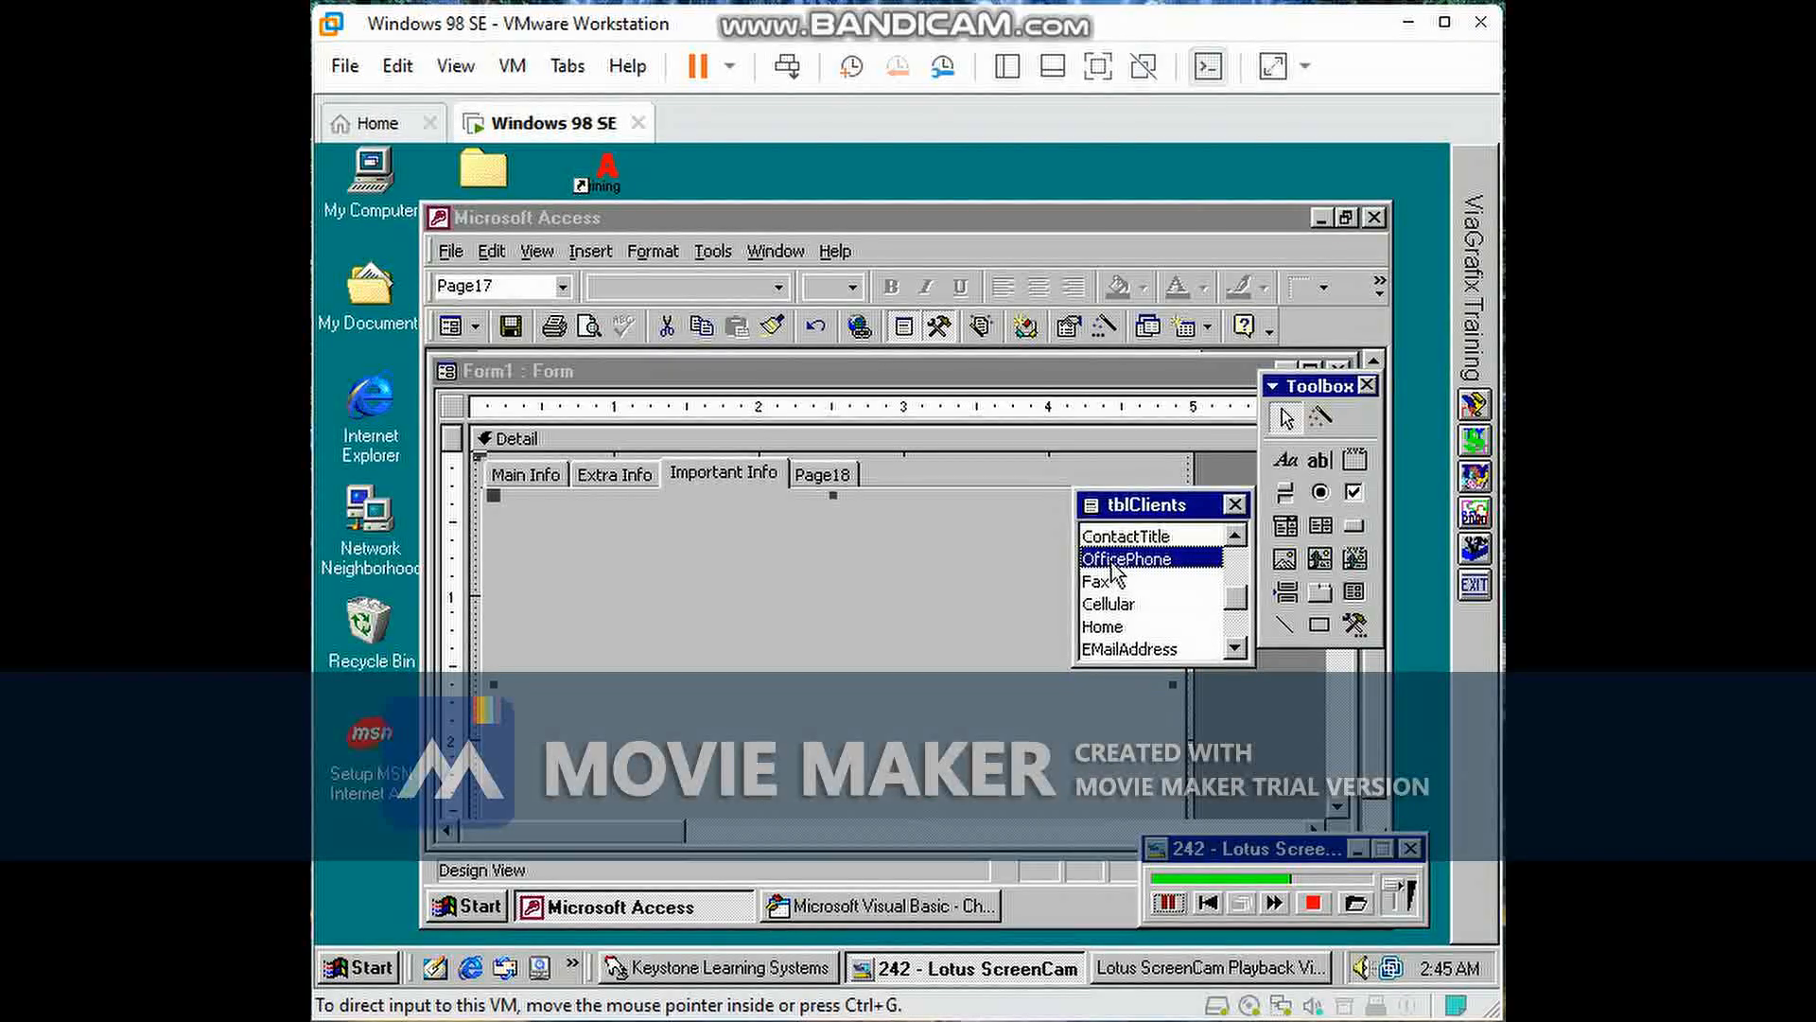
shift+click(1105, 626)
drag(1105, 626, 716, 578)
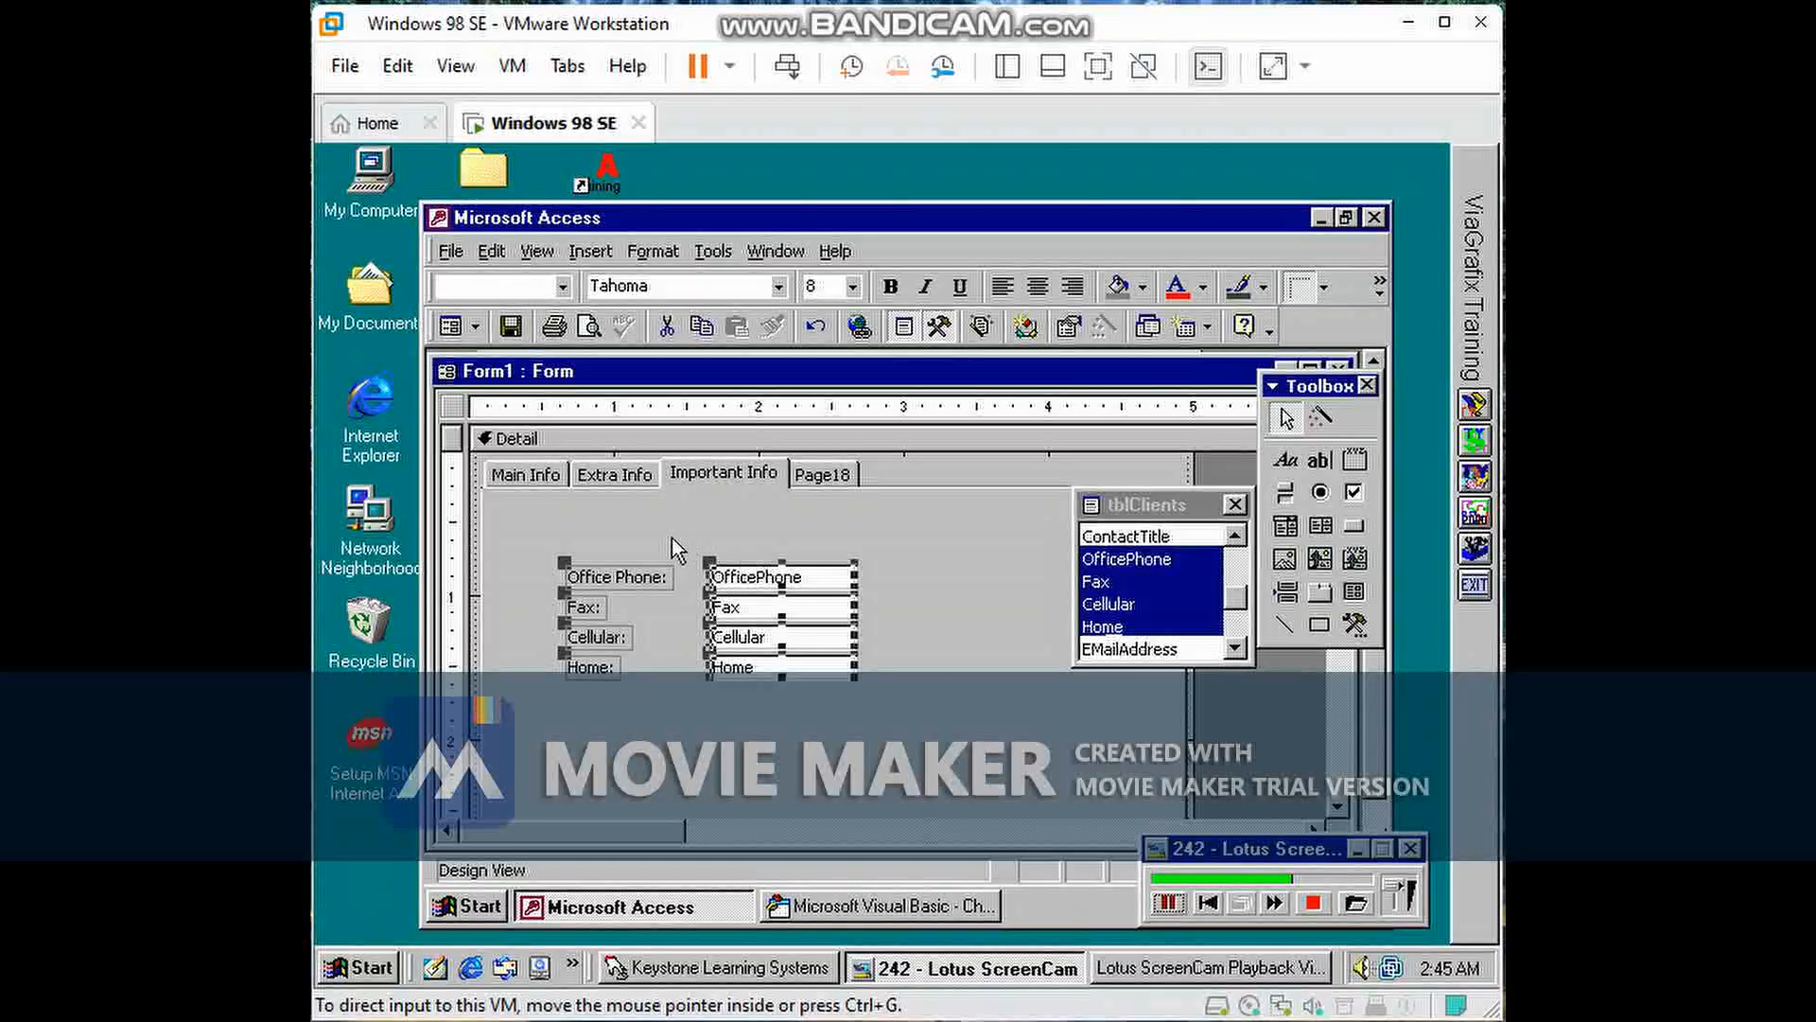
Step: Check the captioned tabs in Form View by visiting the Extra Info, Important Info and Page18 pages
click(452, 324)
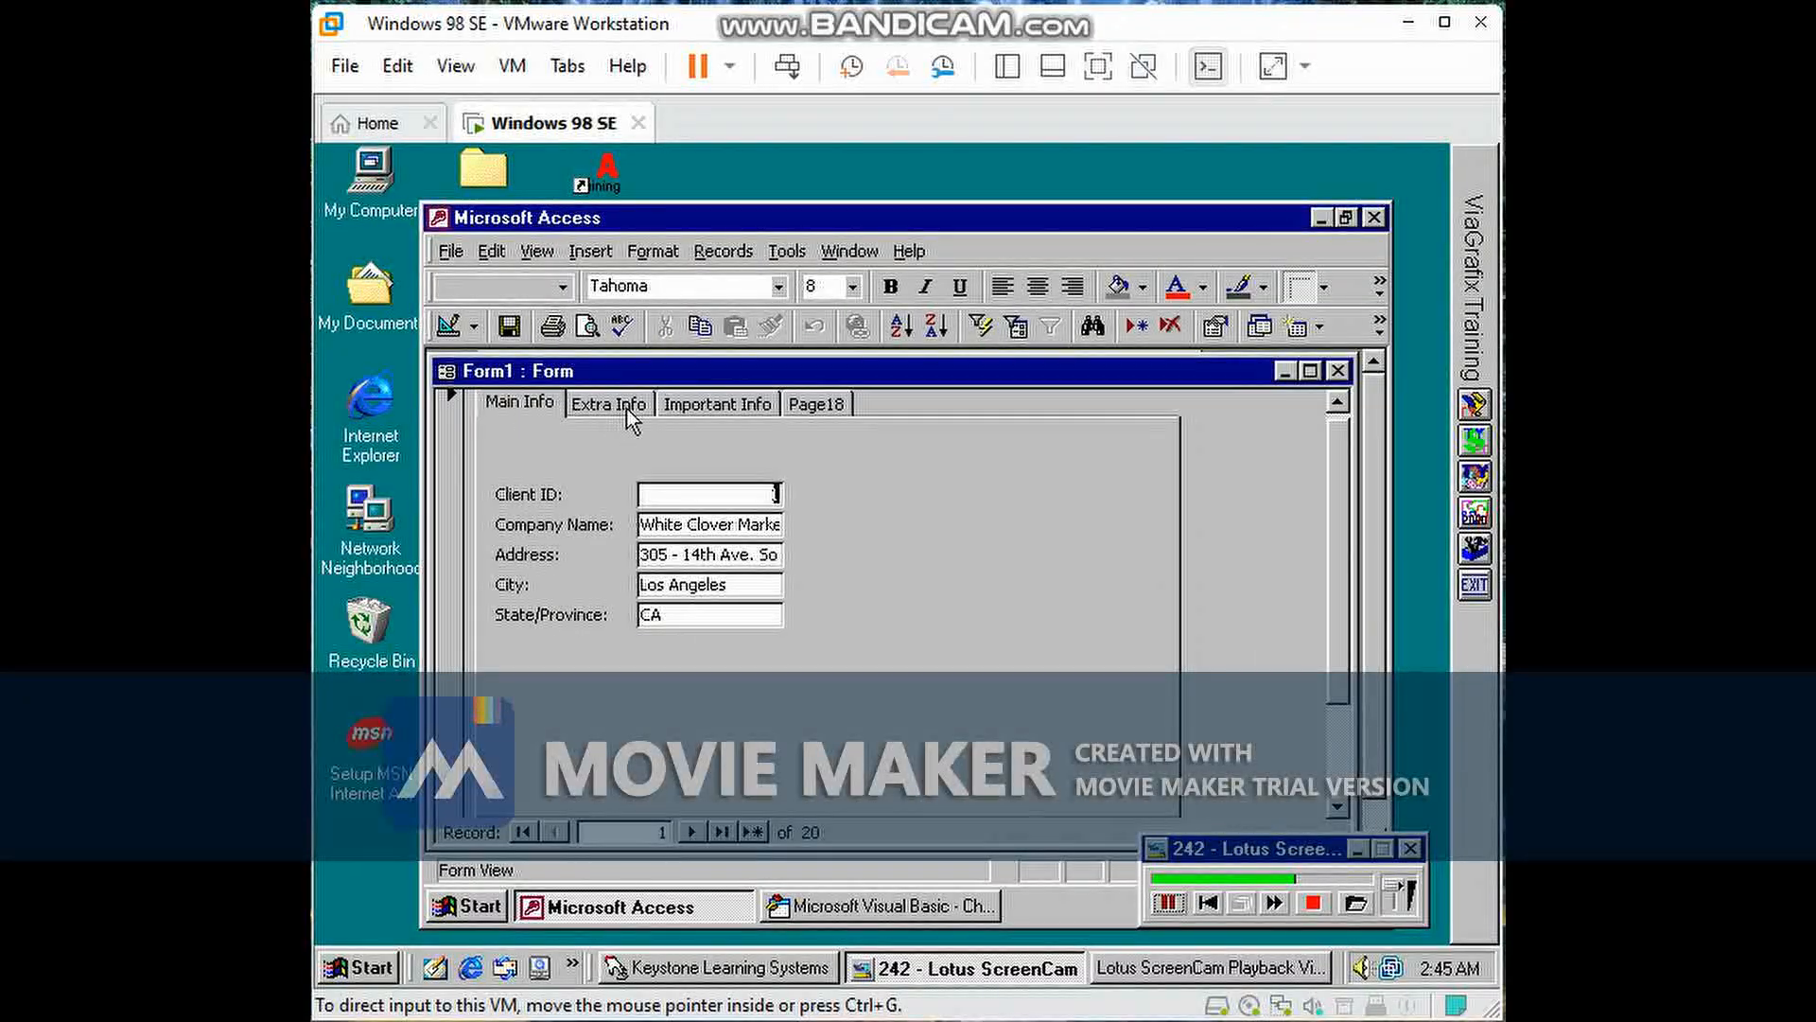
click(629, 413)
click(734, 412)
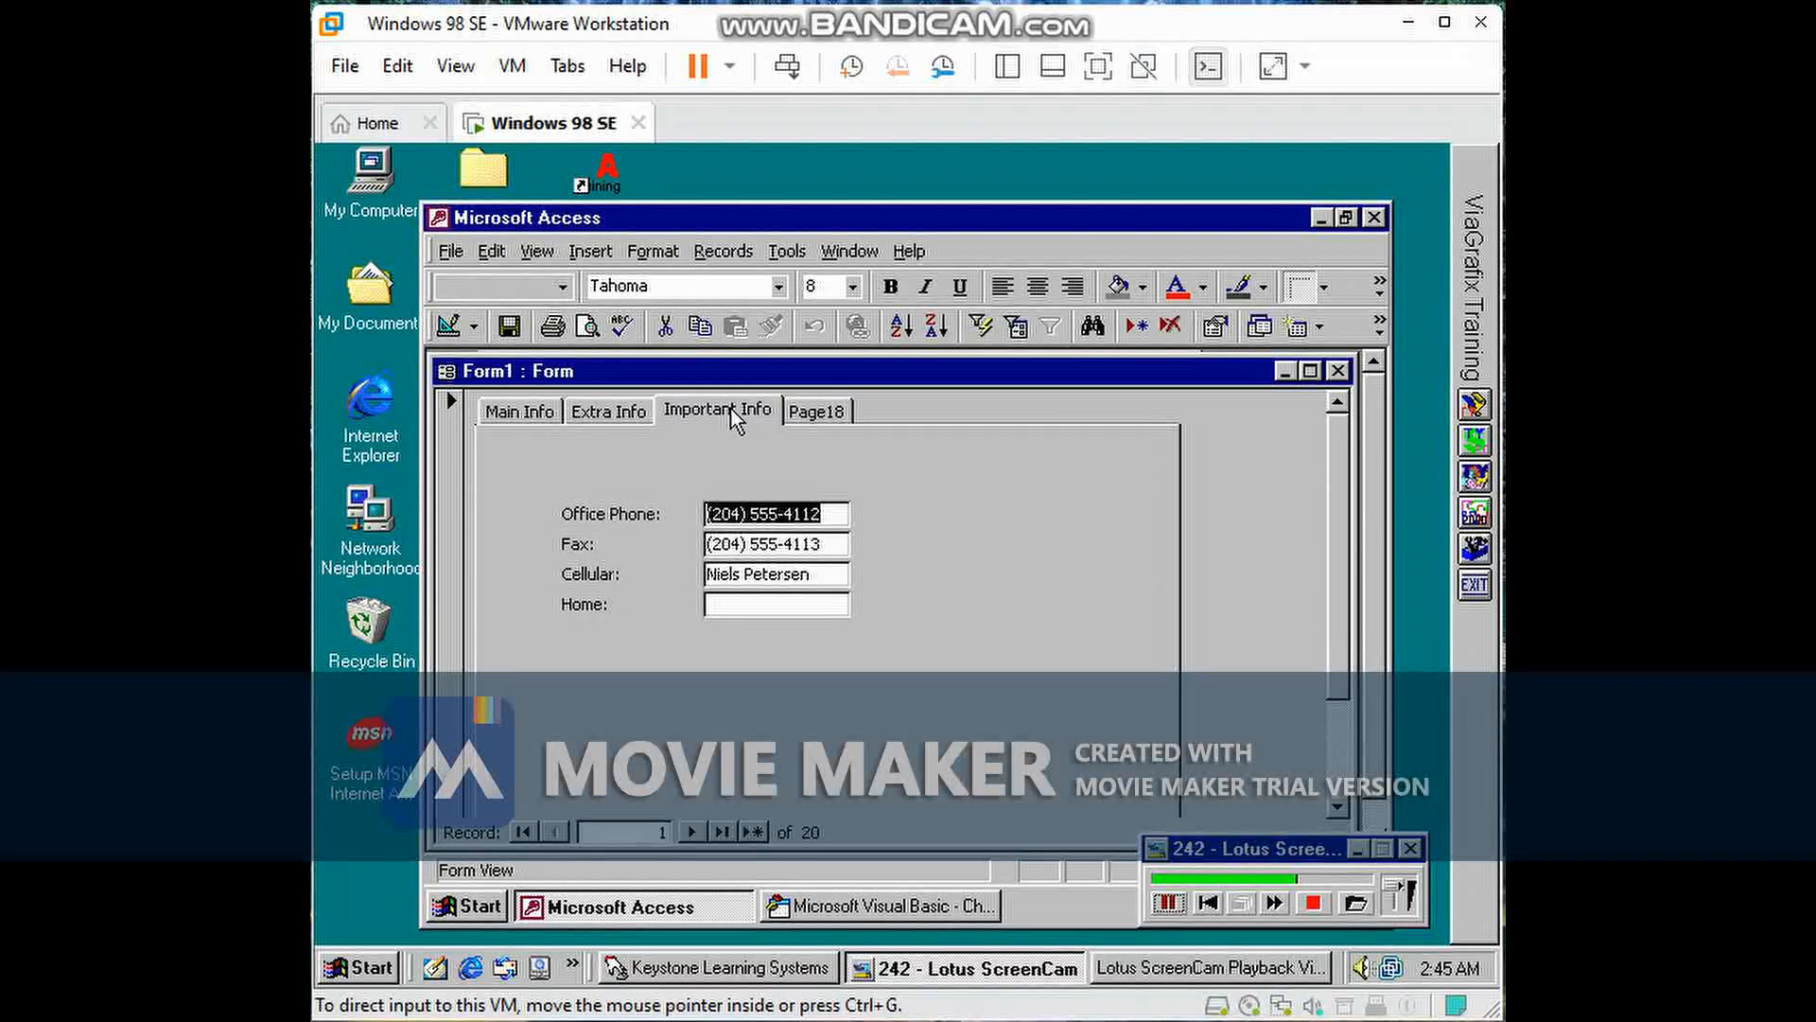
click(814, 411)
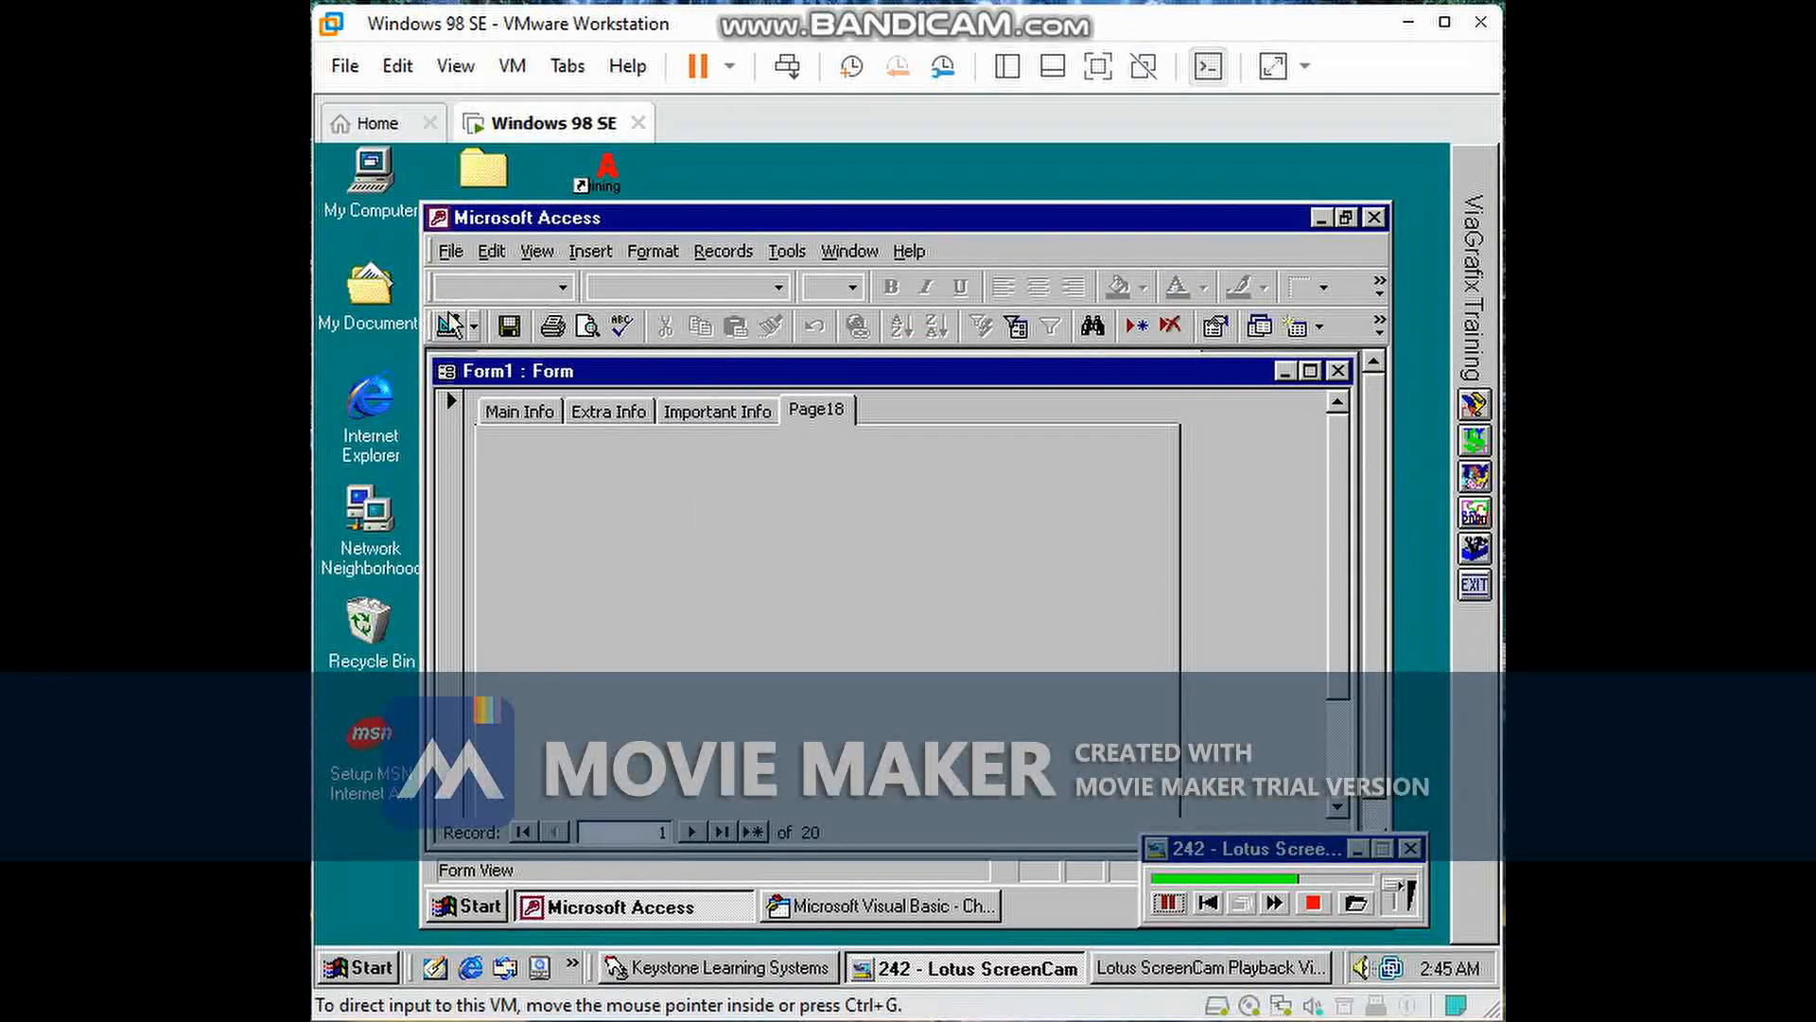
Step: Return to Design View and delete the empty Page18 from the tab control
click(447, 323)
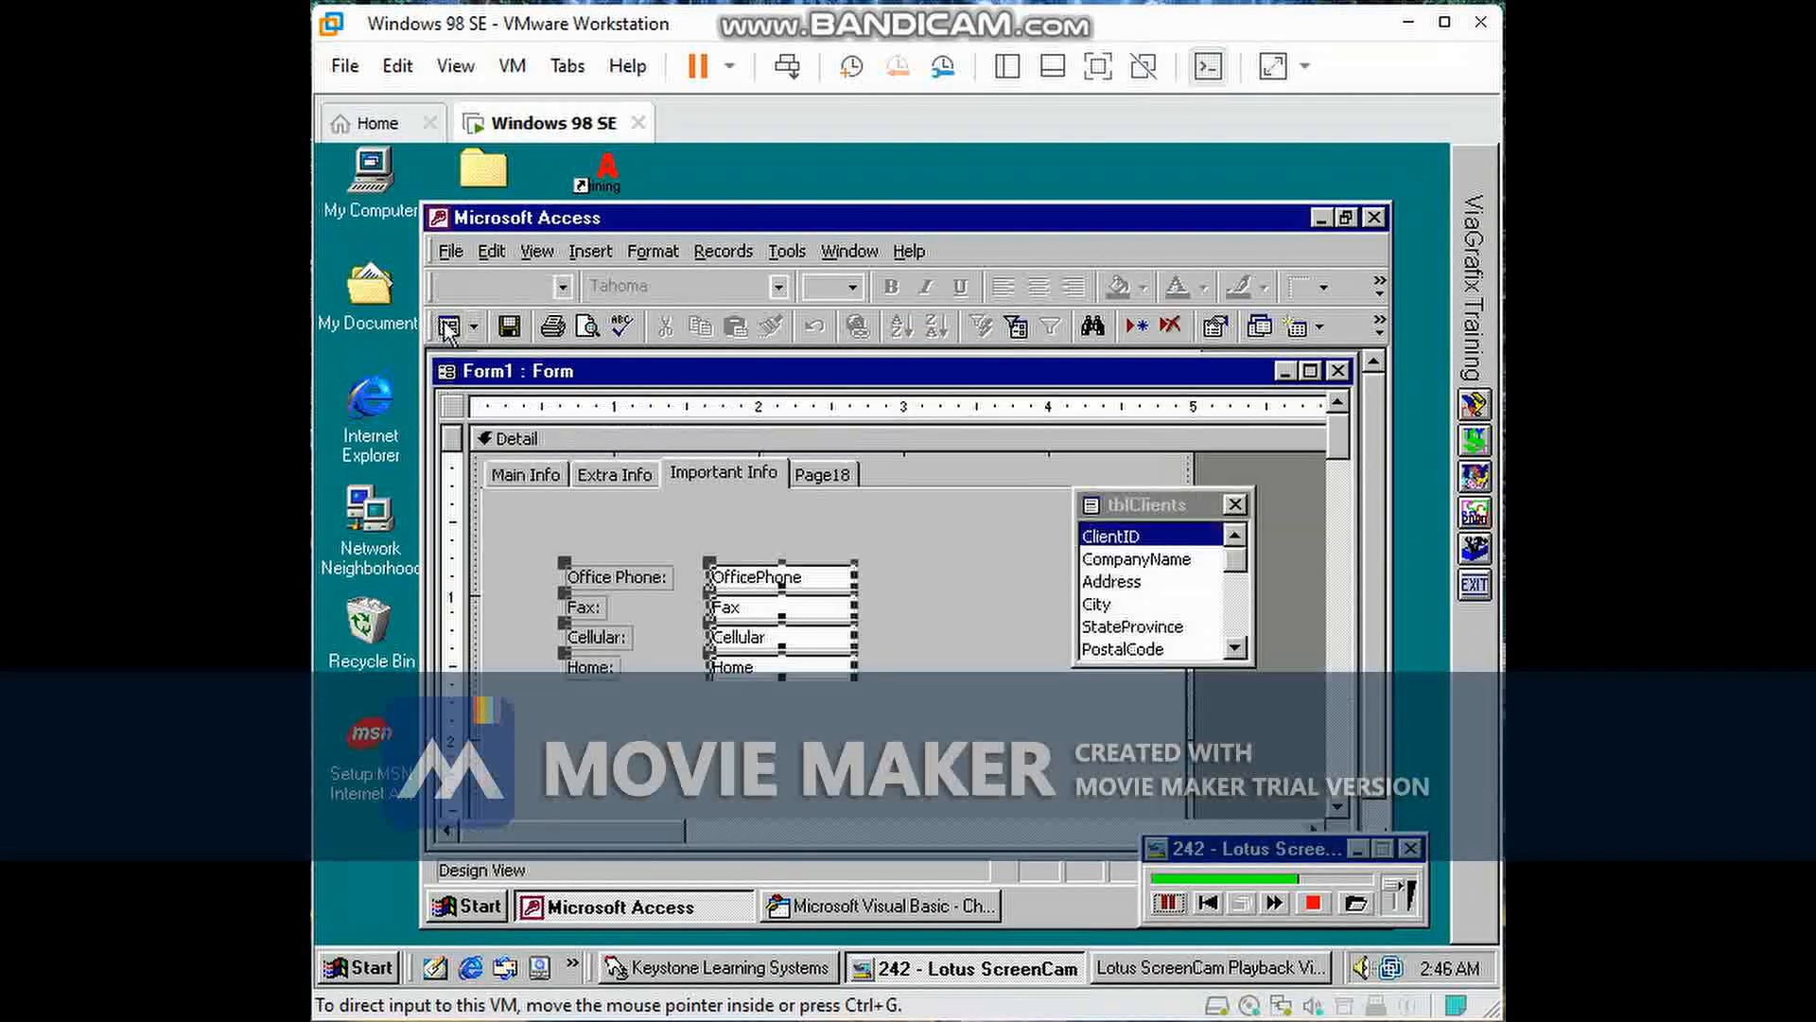
click(811, 475)
right_click(811, 478)
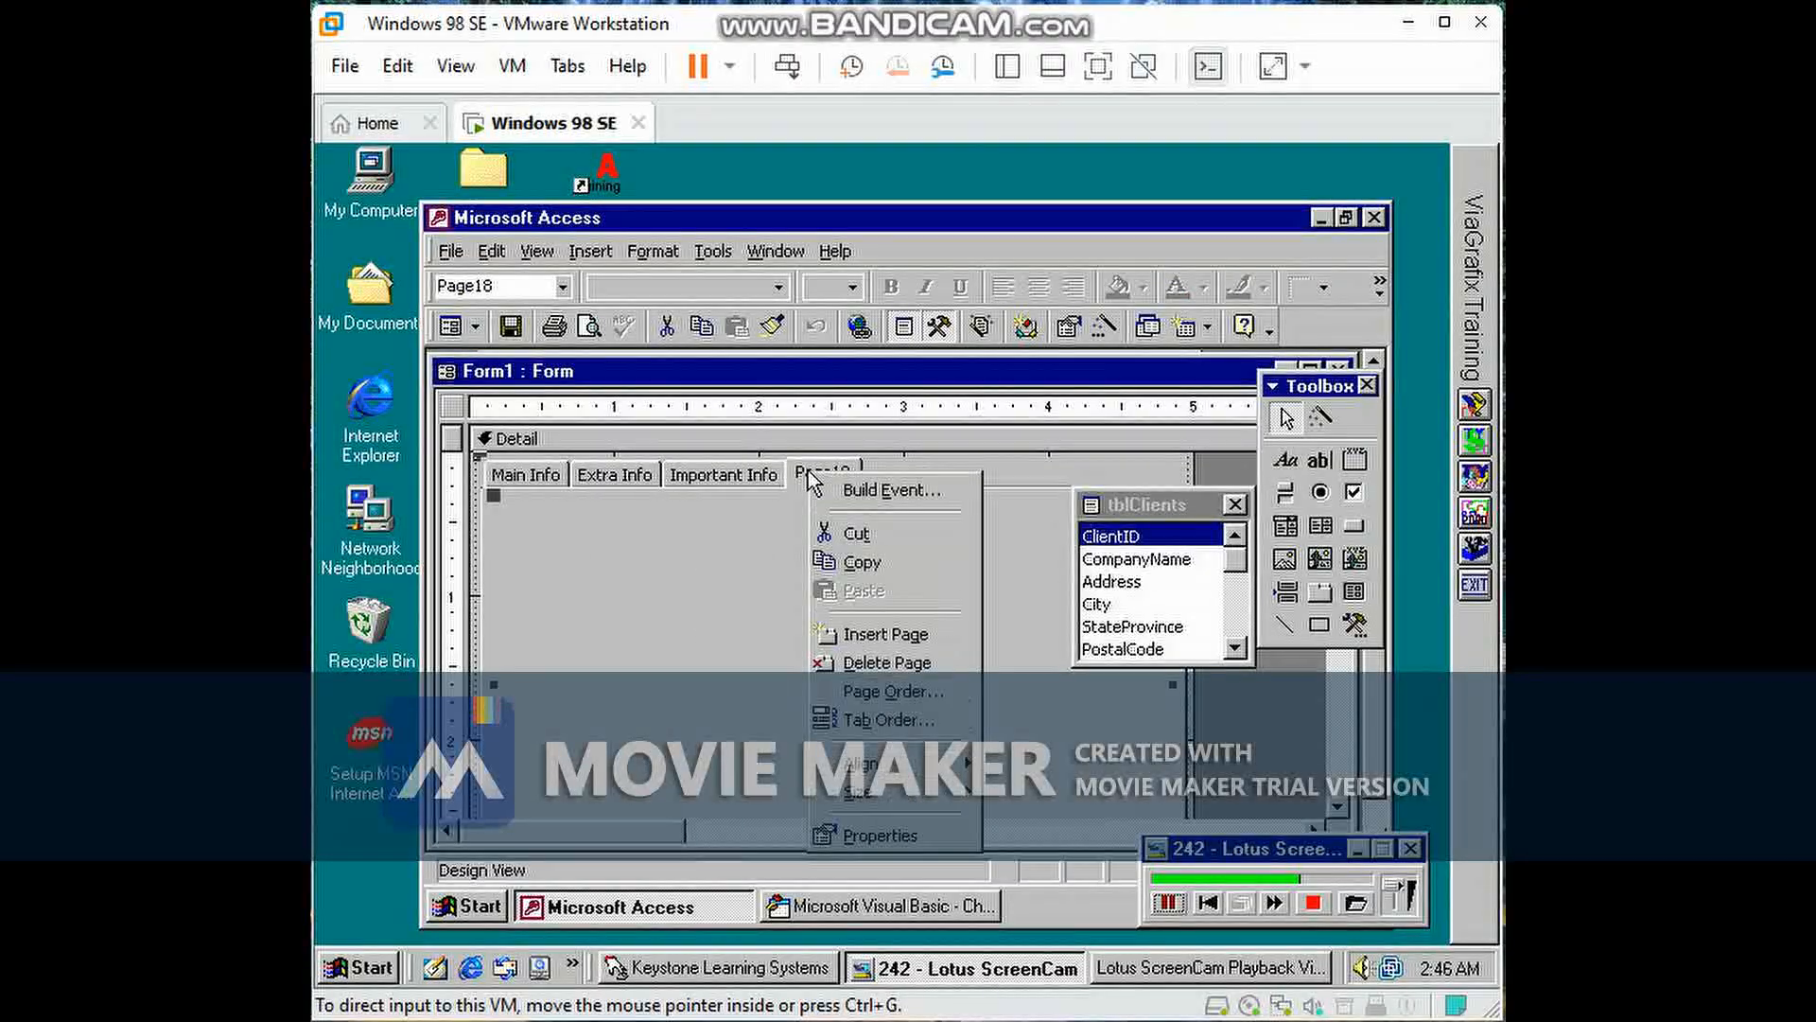
click(852, 664)
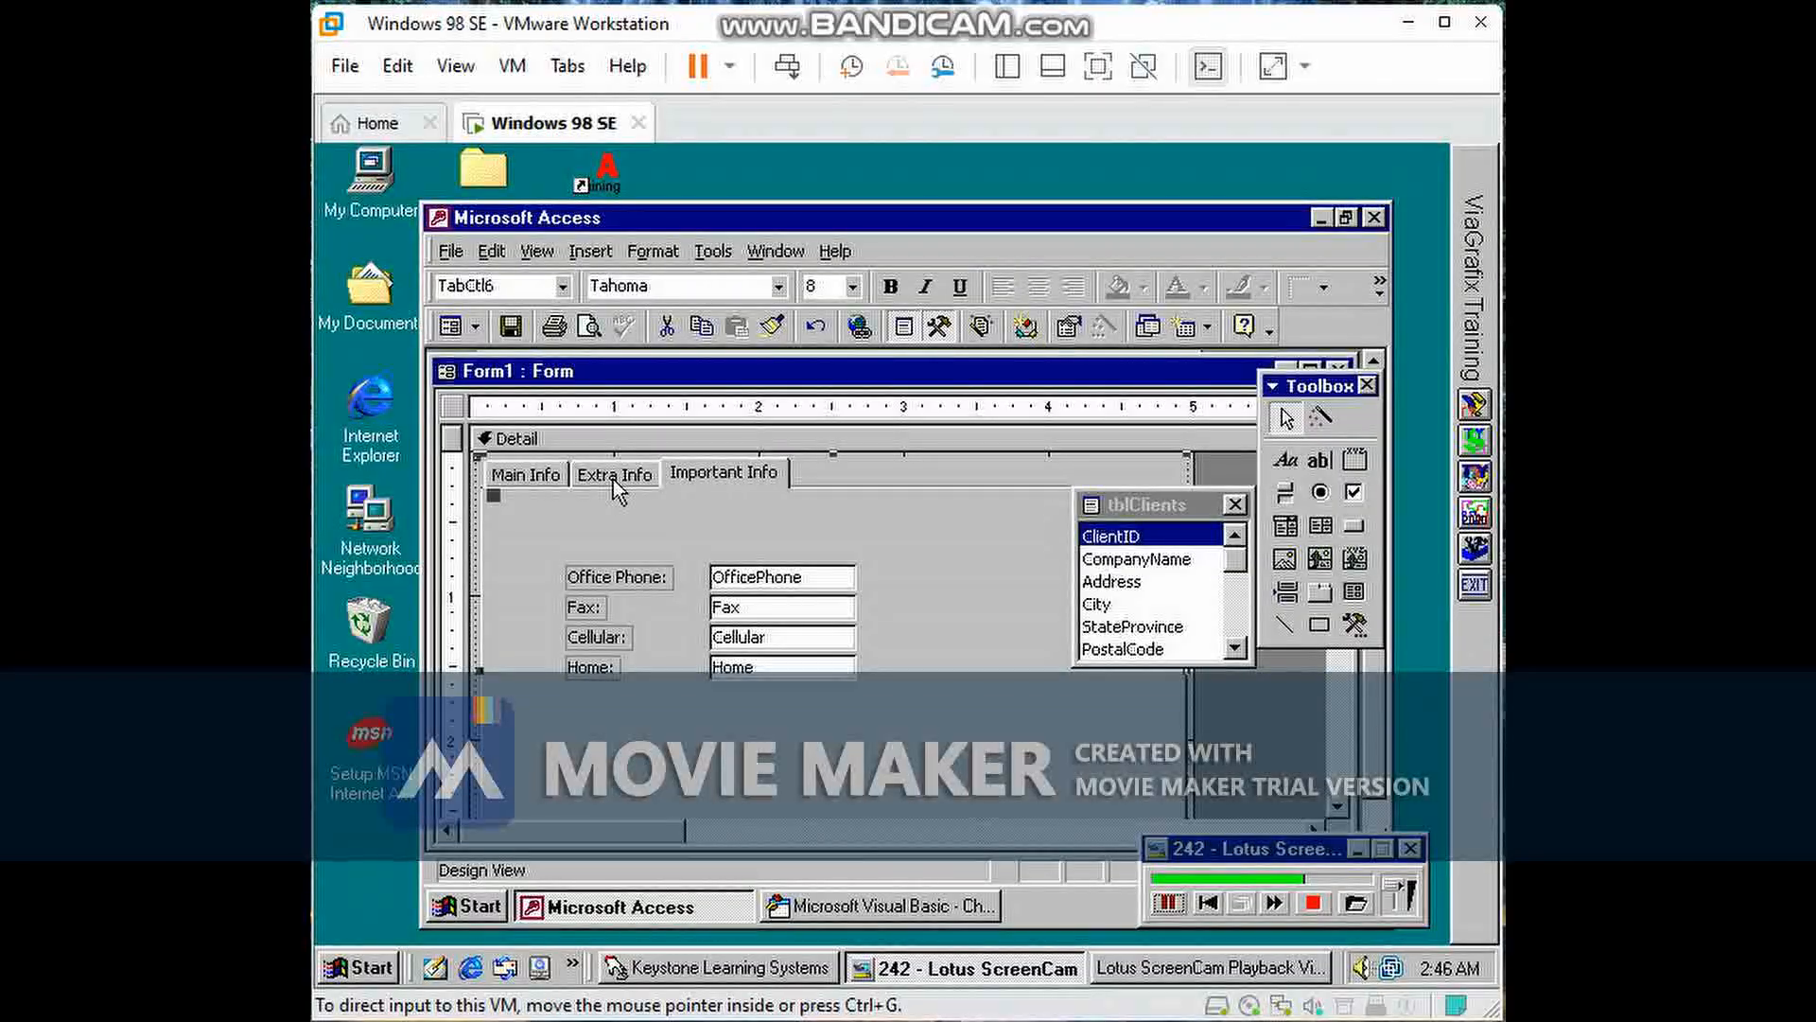
Step: Reorder the tab control's pages so that Important Info comes before Extra Info
right_click(730, 480)
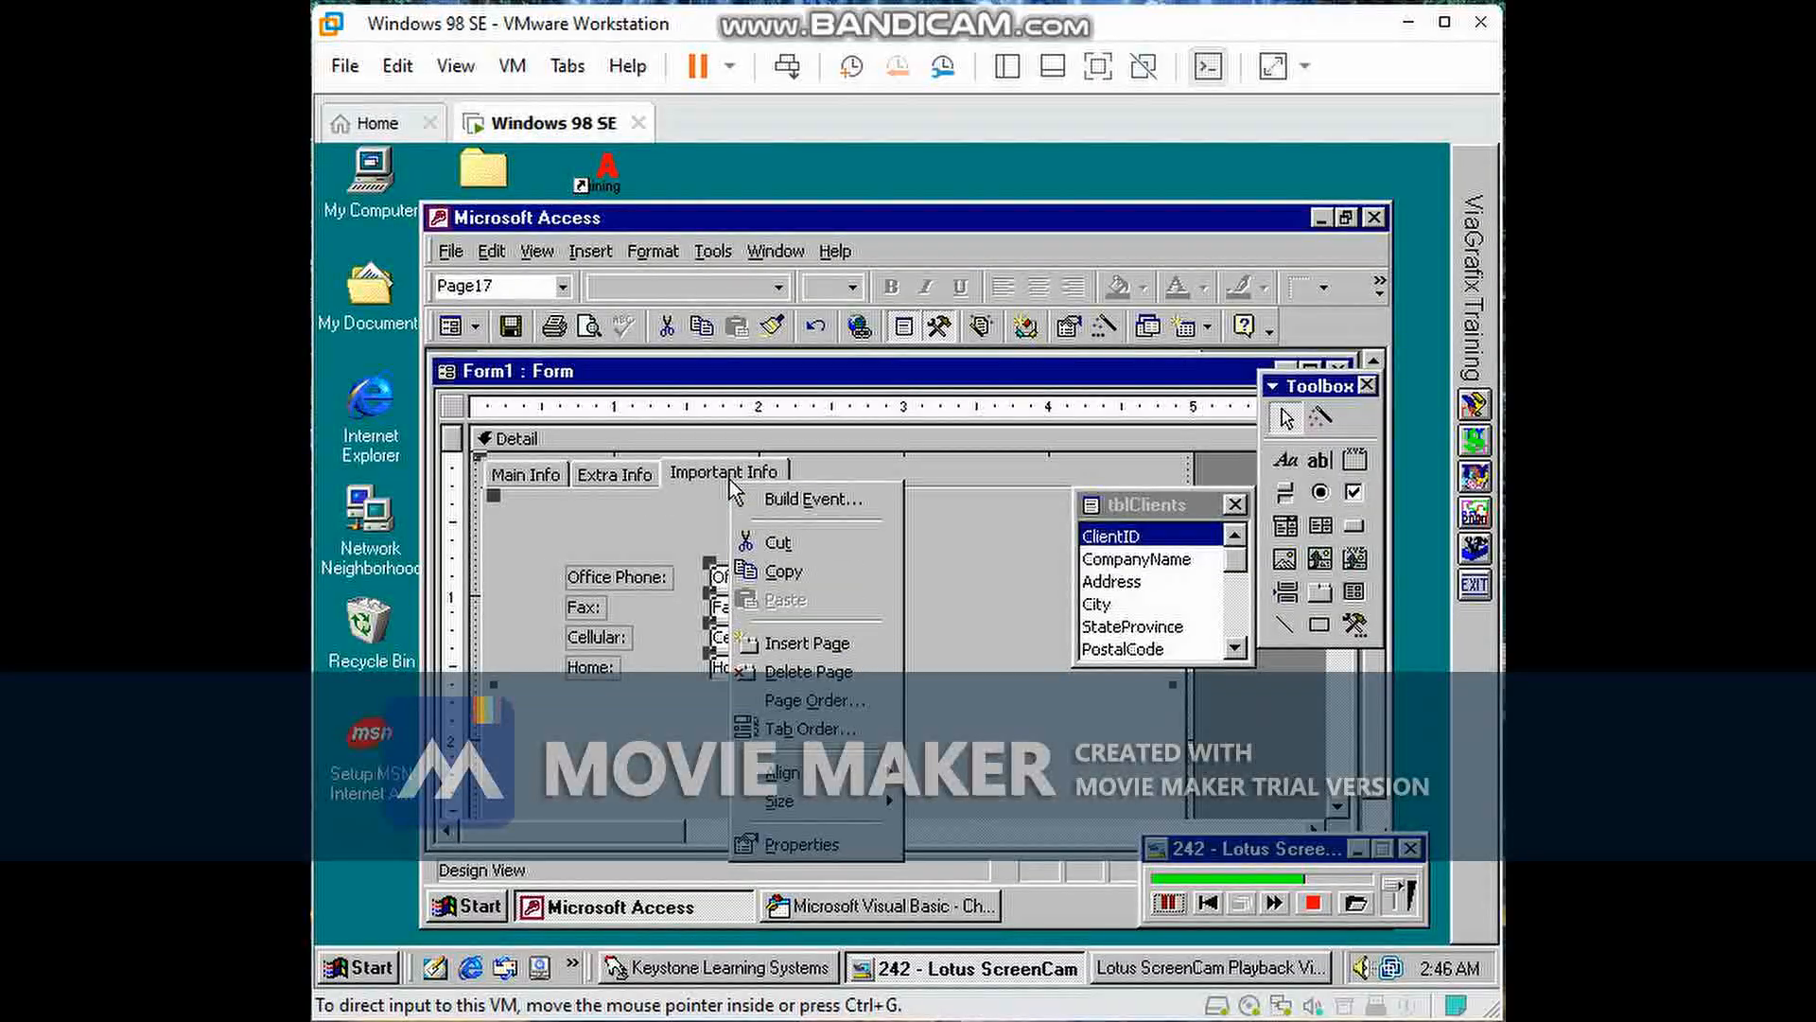
click(788, 701)
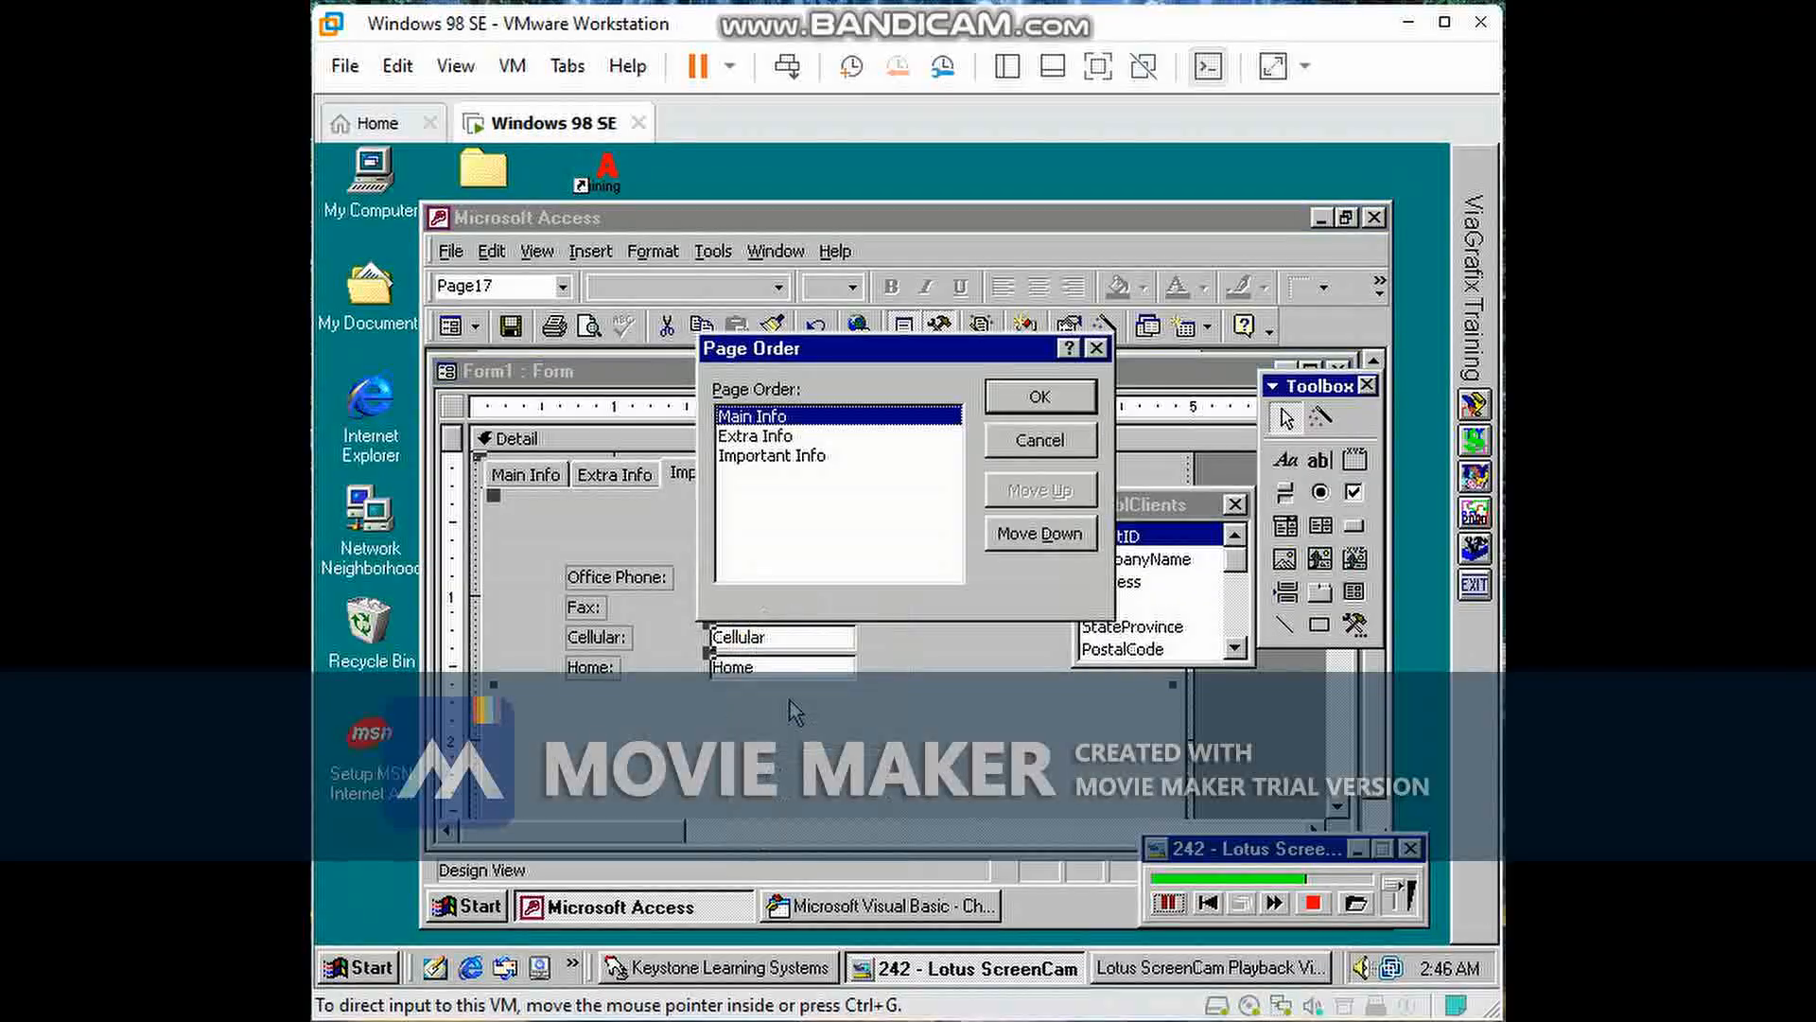
click(784, 457)
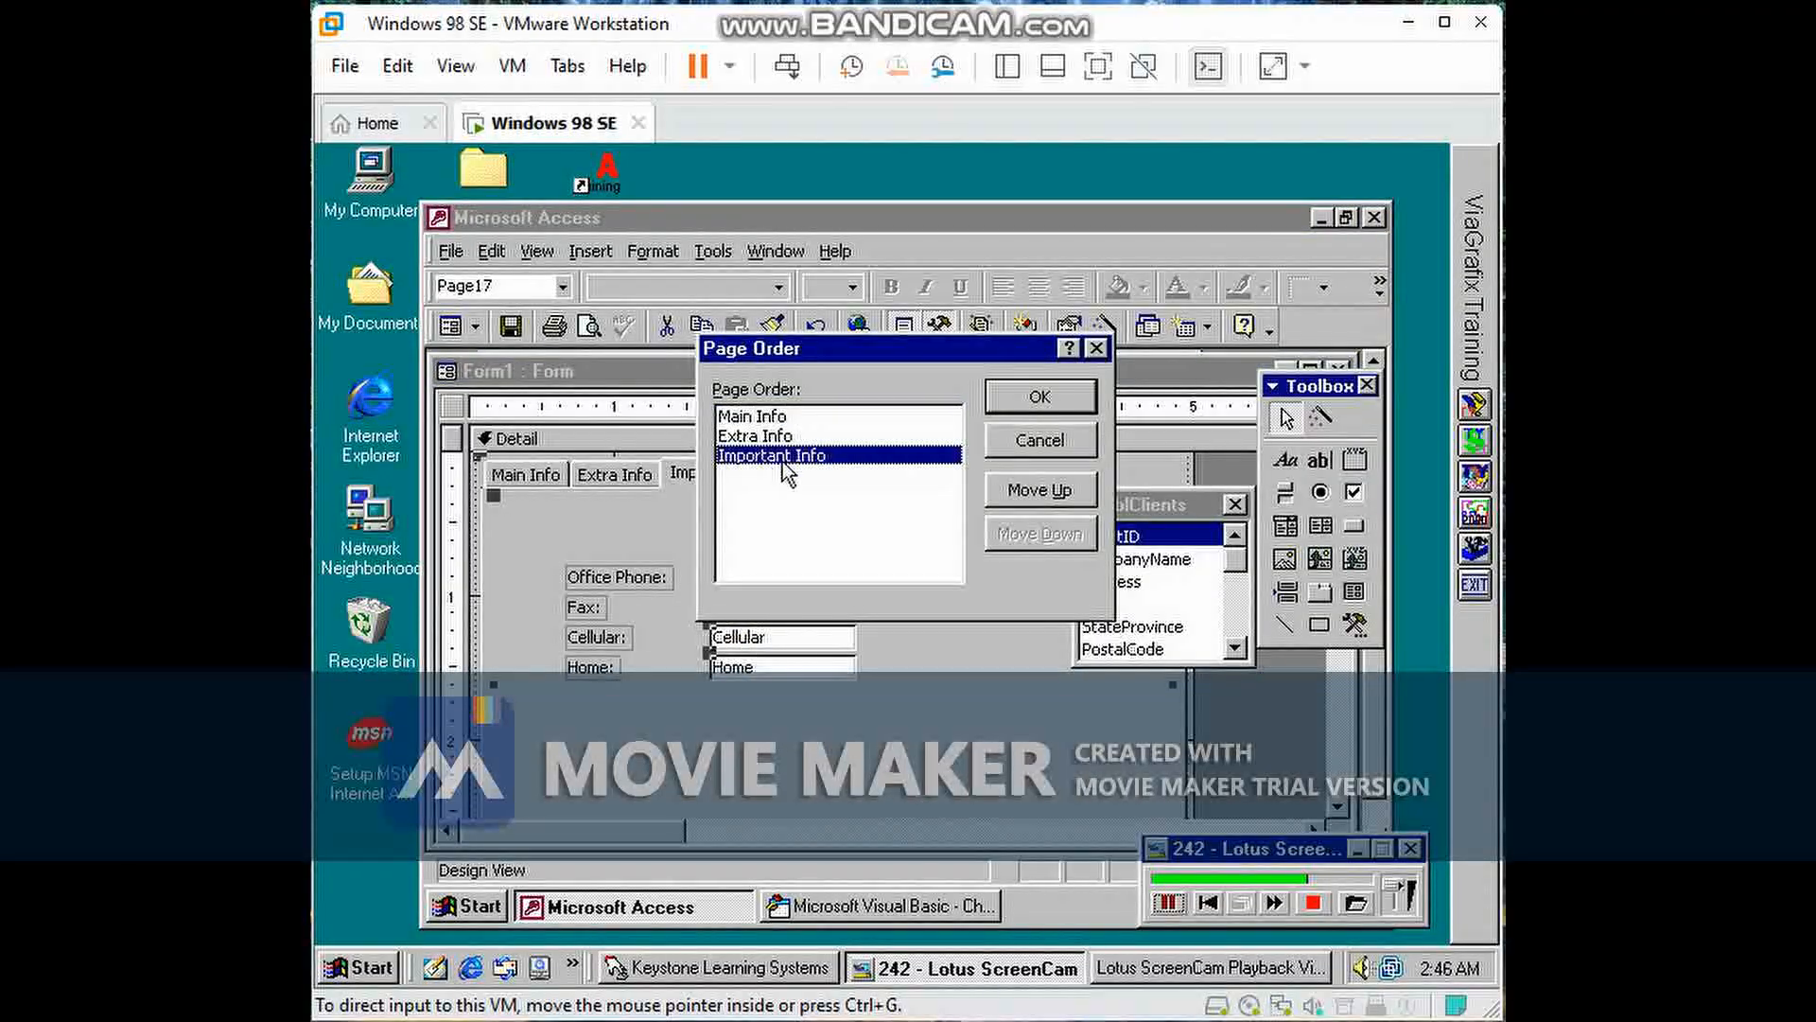
click(1013, 492)
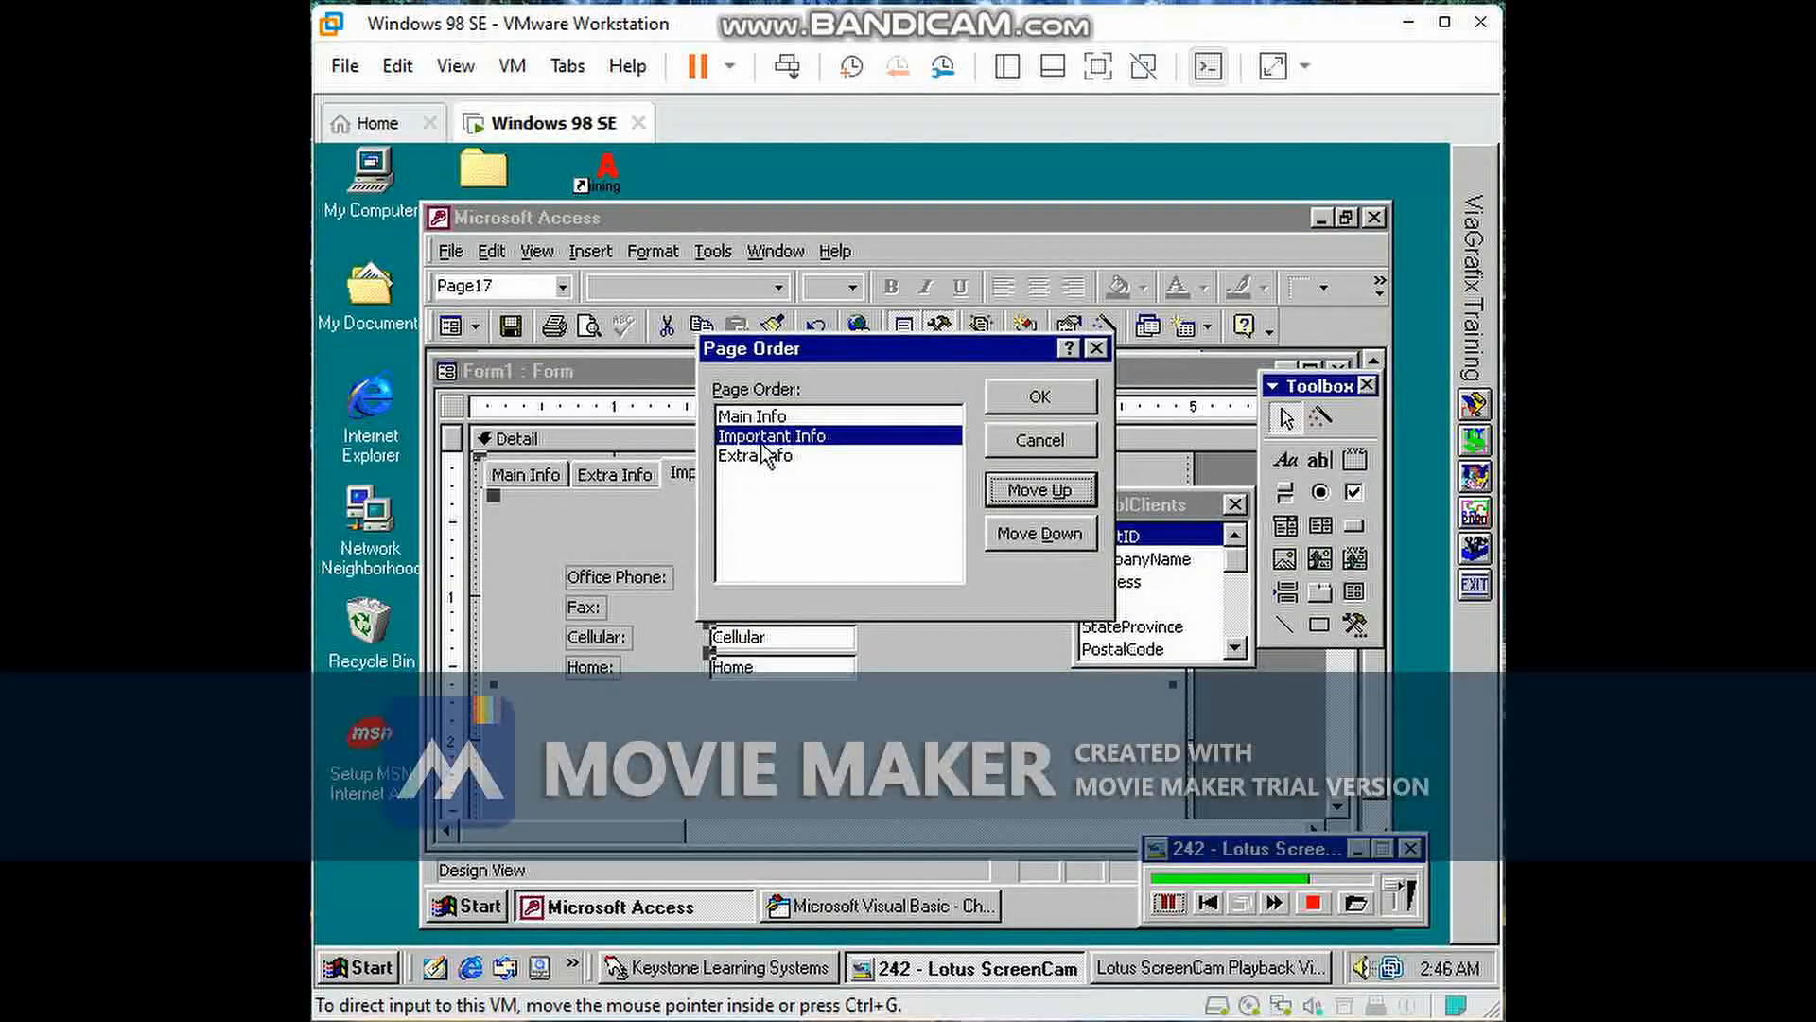
click(1018, 403)
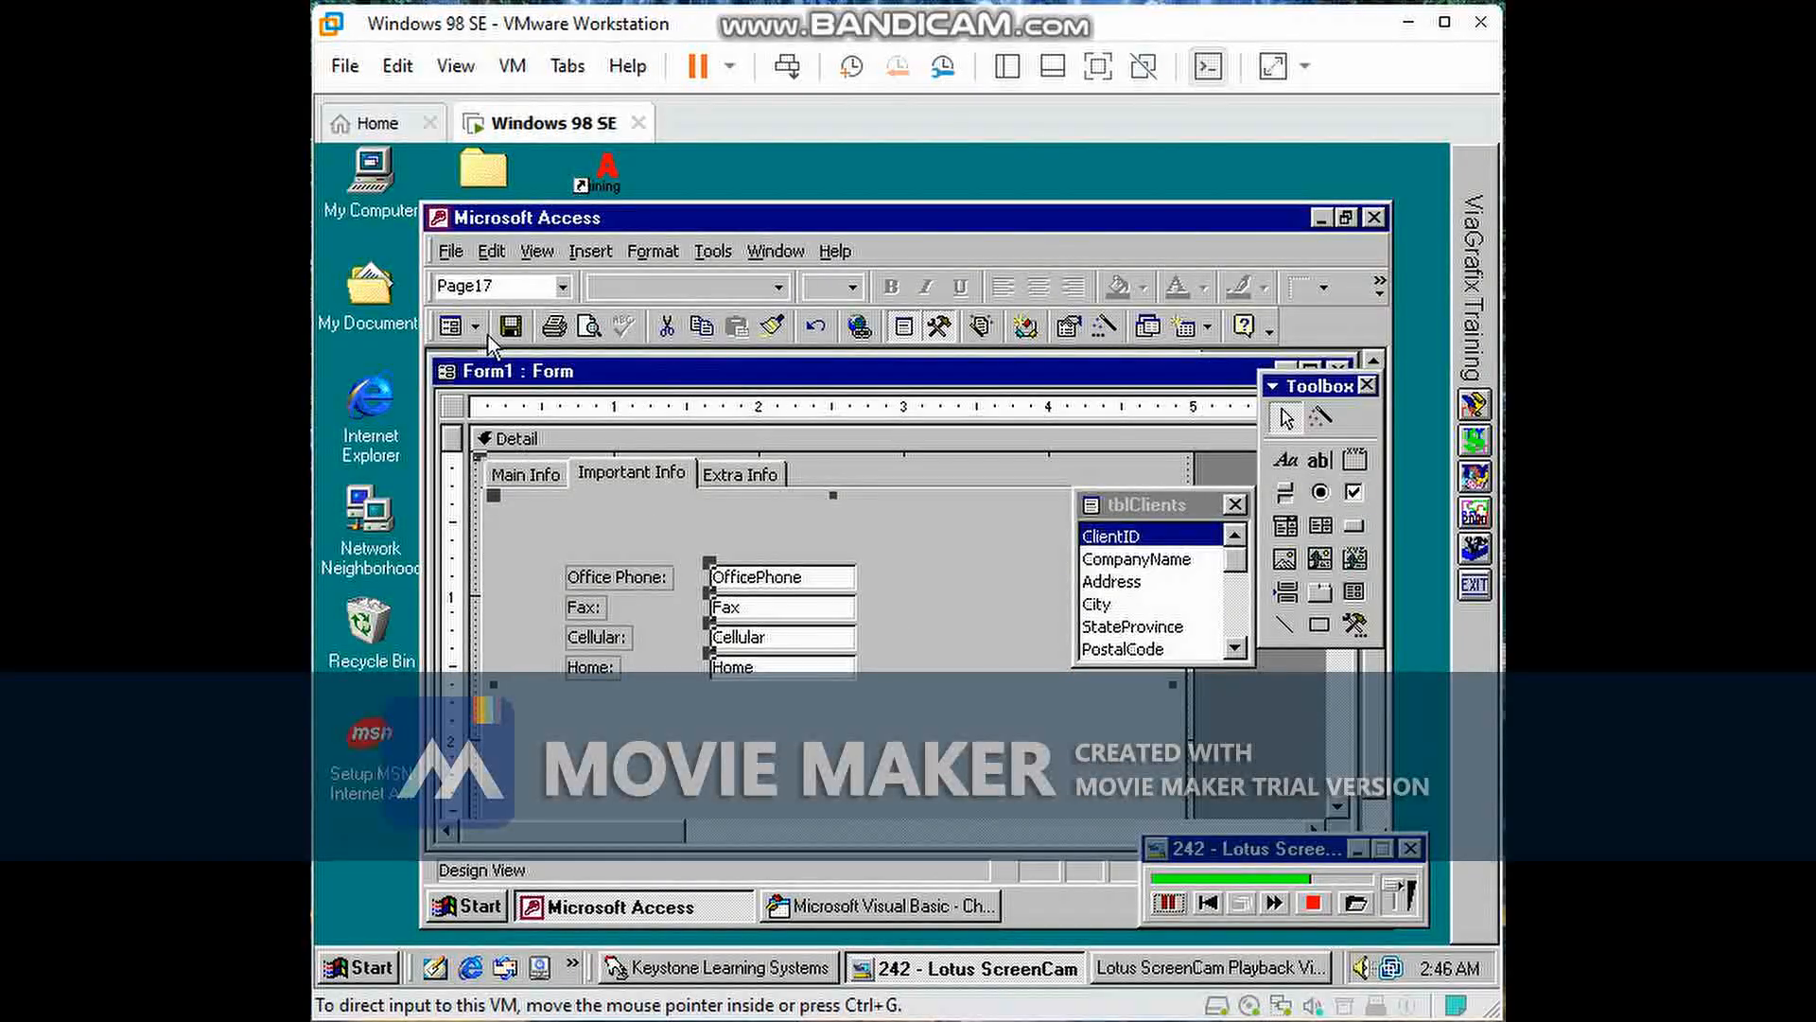
Step: Inspect the form's Format properties and the Detail section's Format, Data, Other and Event properties
double_click(453, 407)
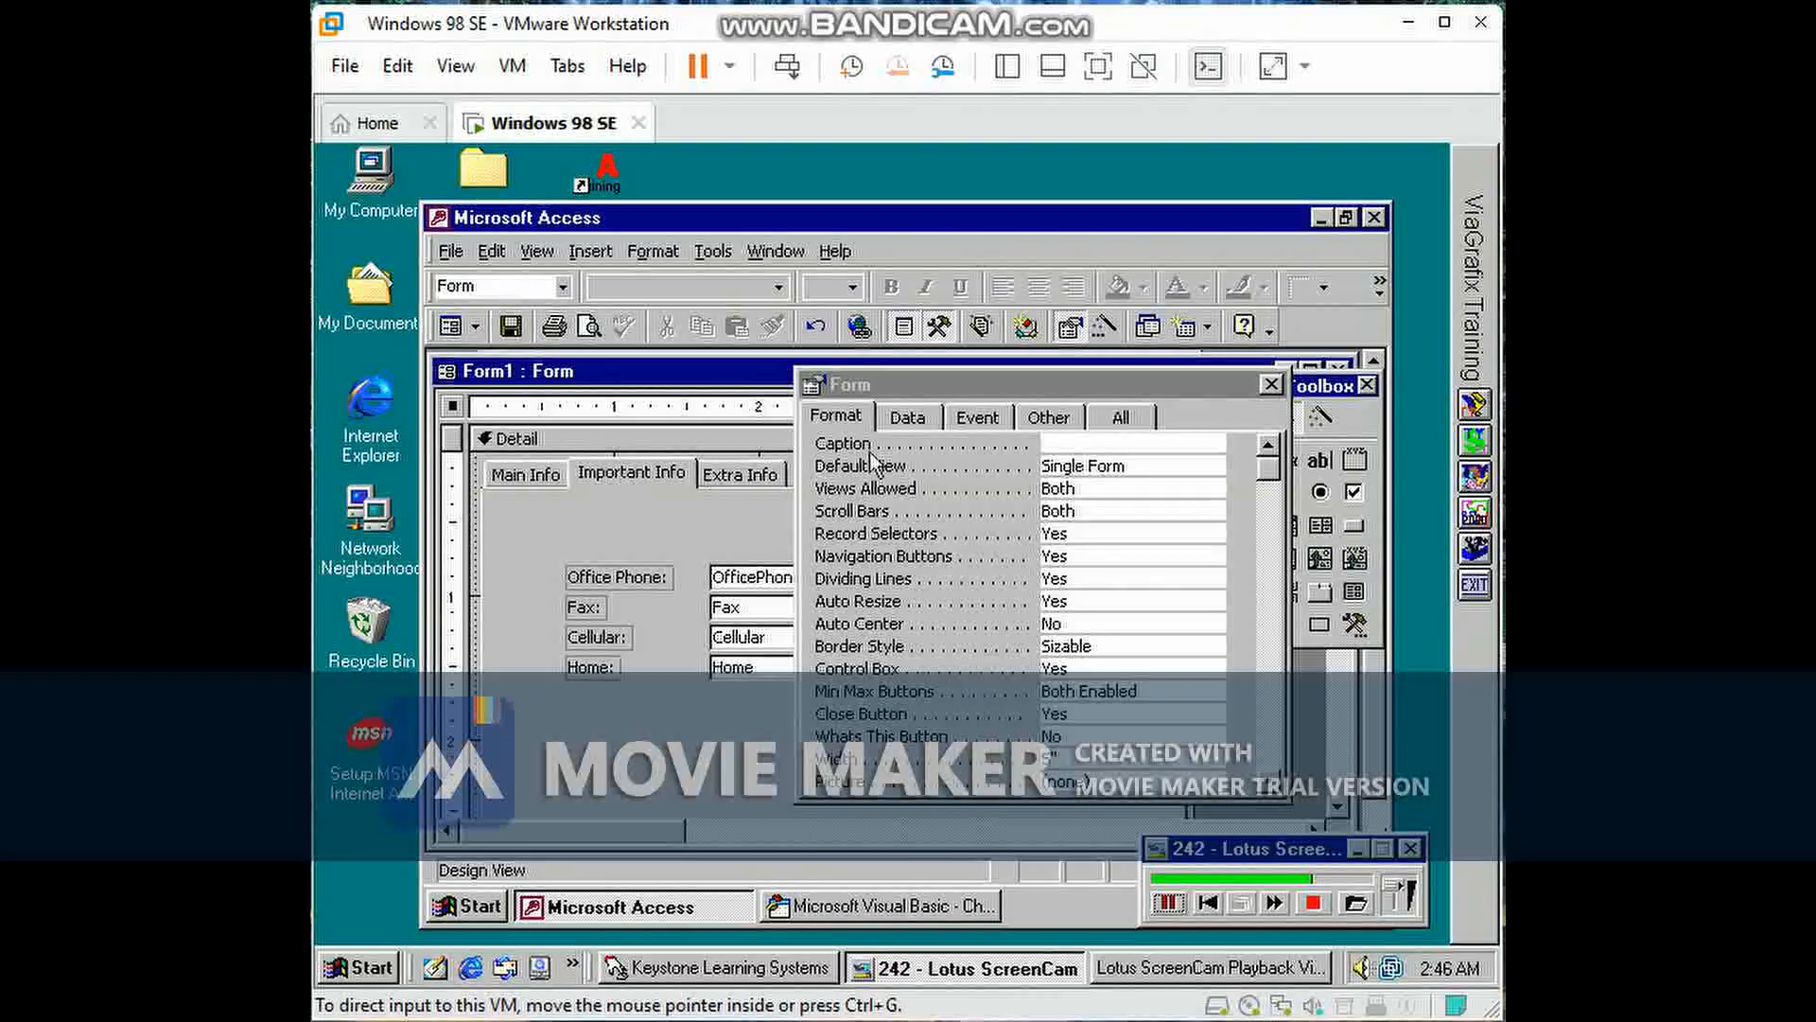
click(1273, 386)
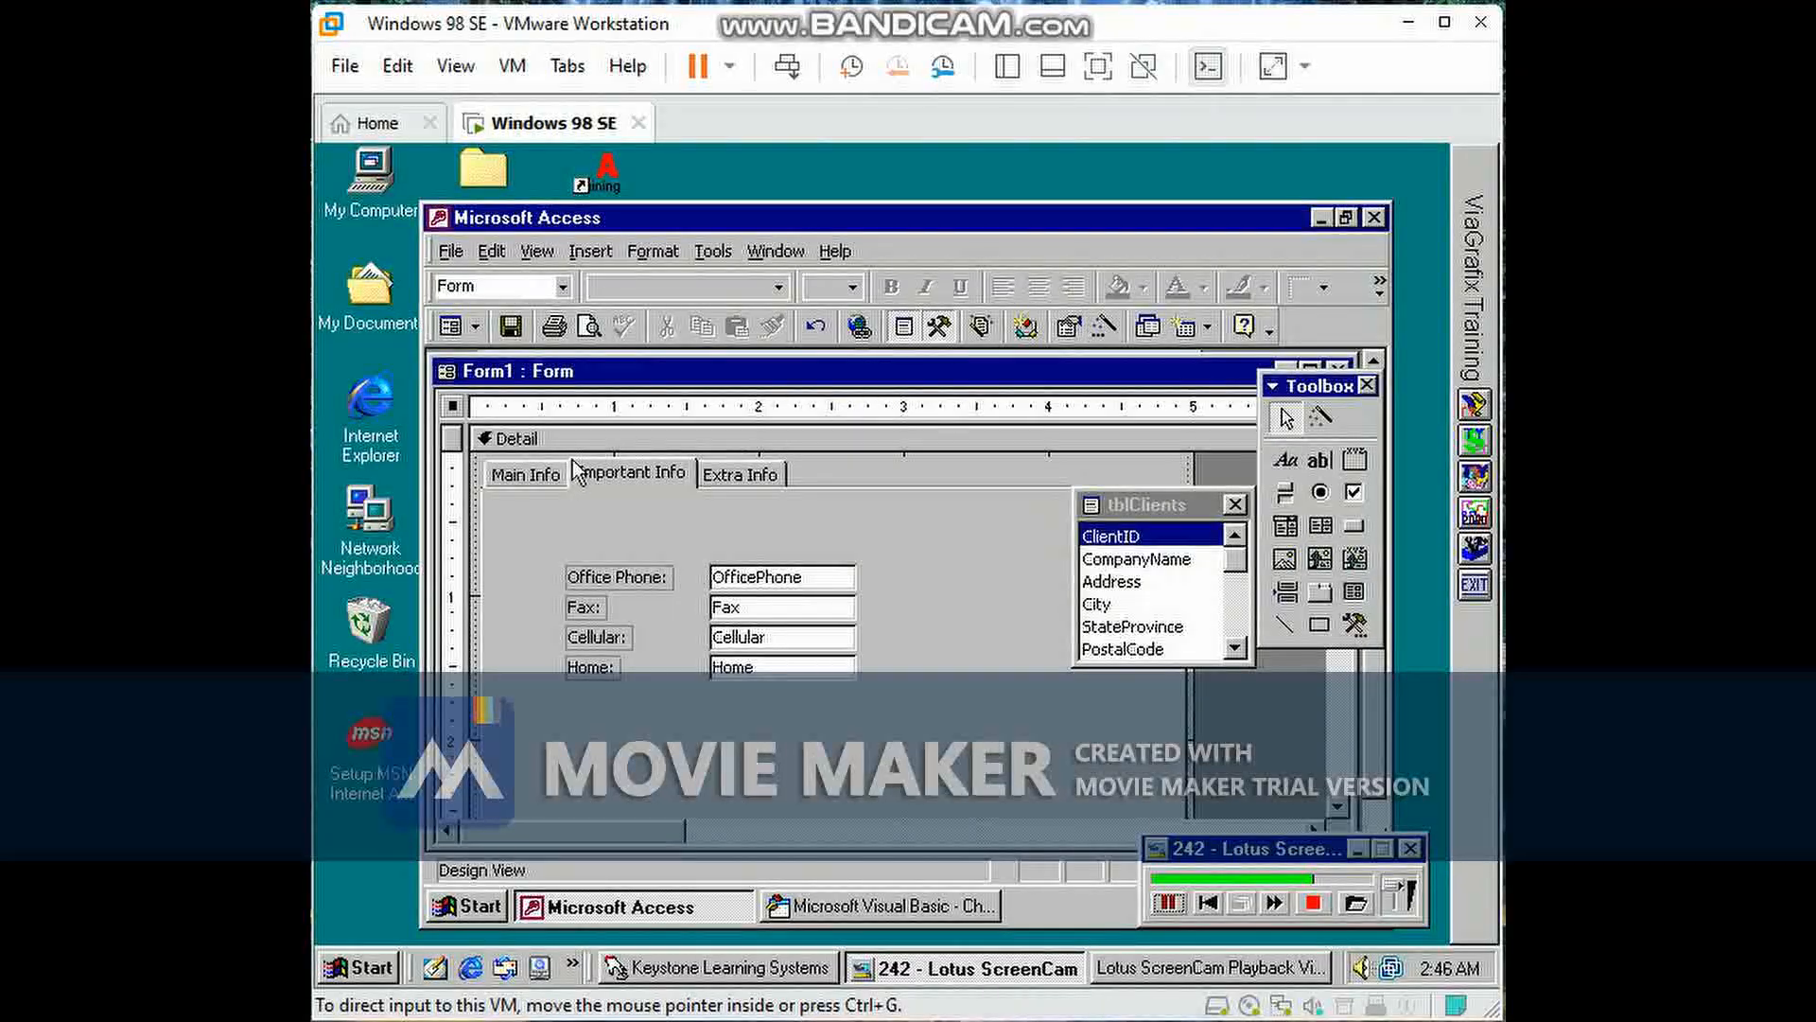
click(524, 473)
double_click(711, 520)
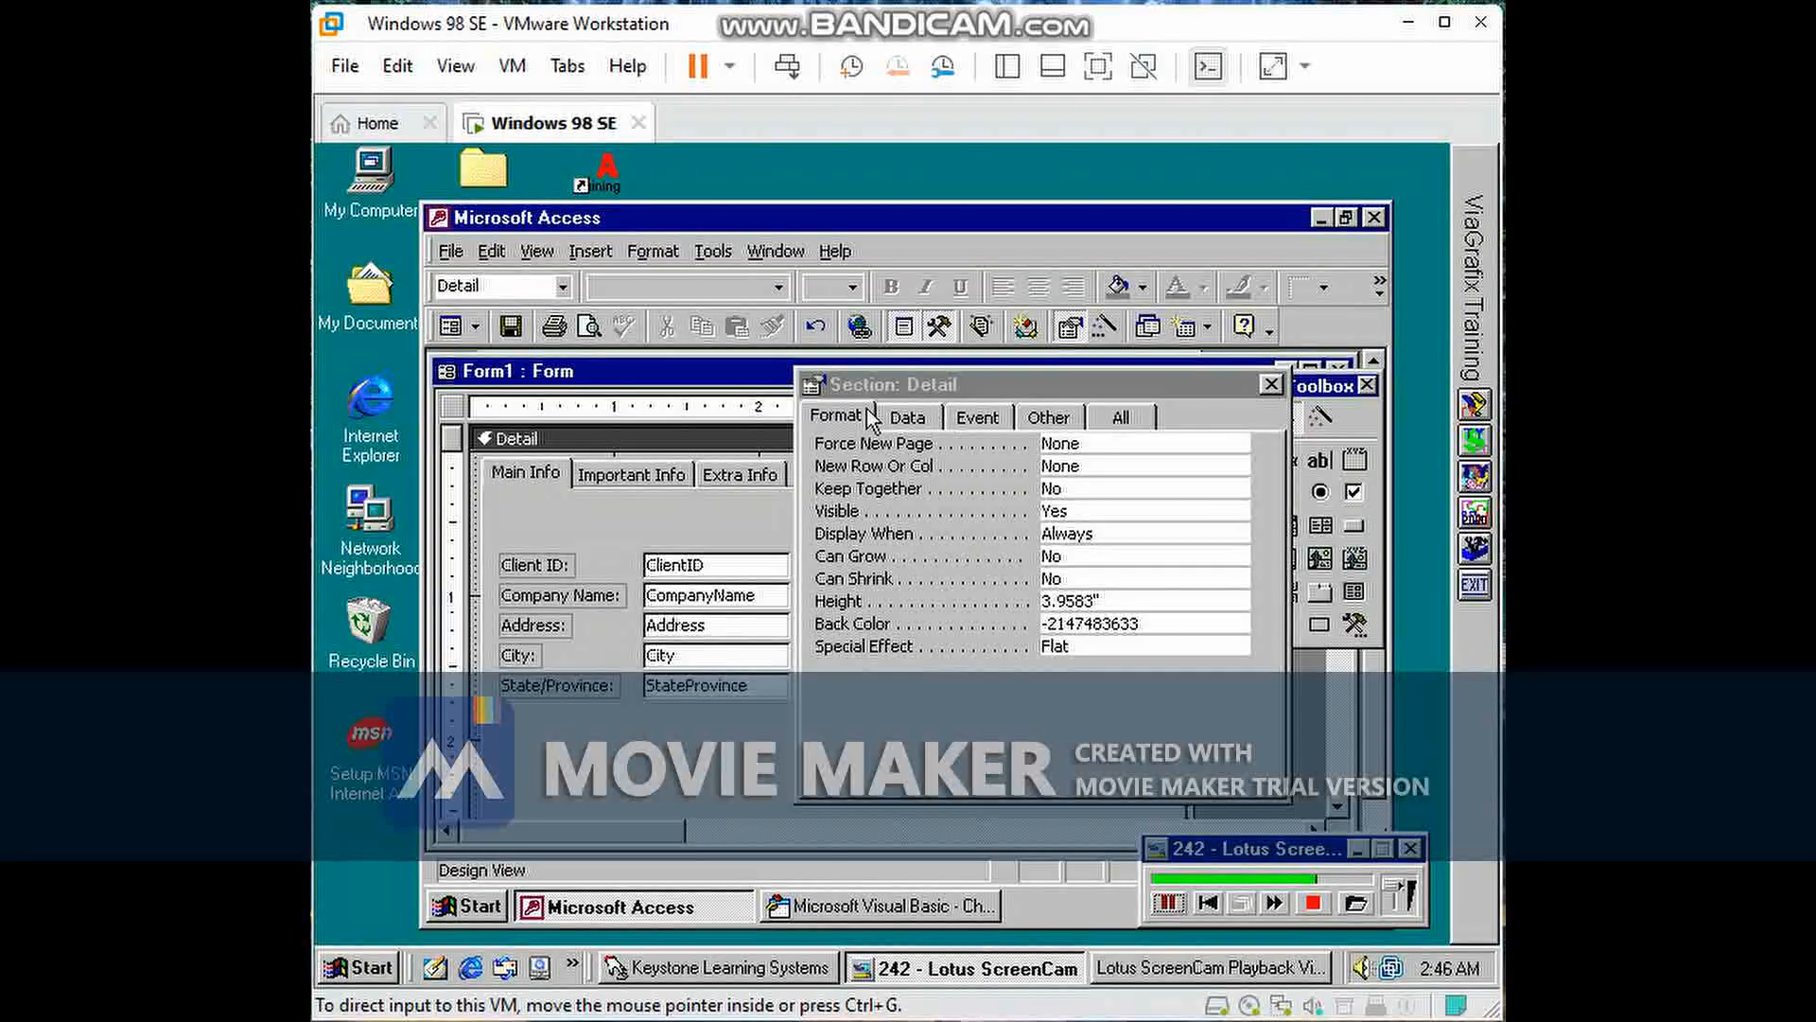
click(908, 417)
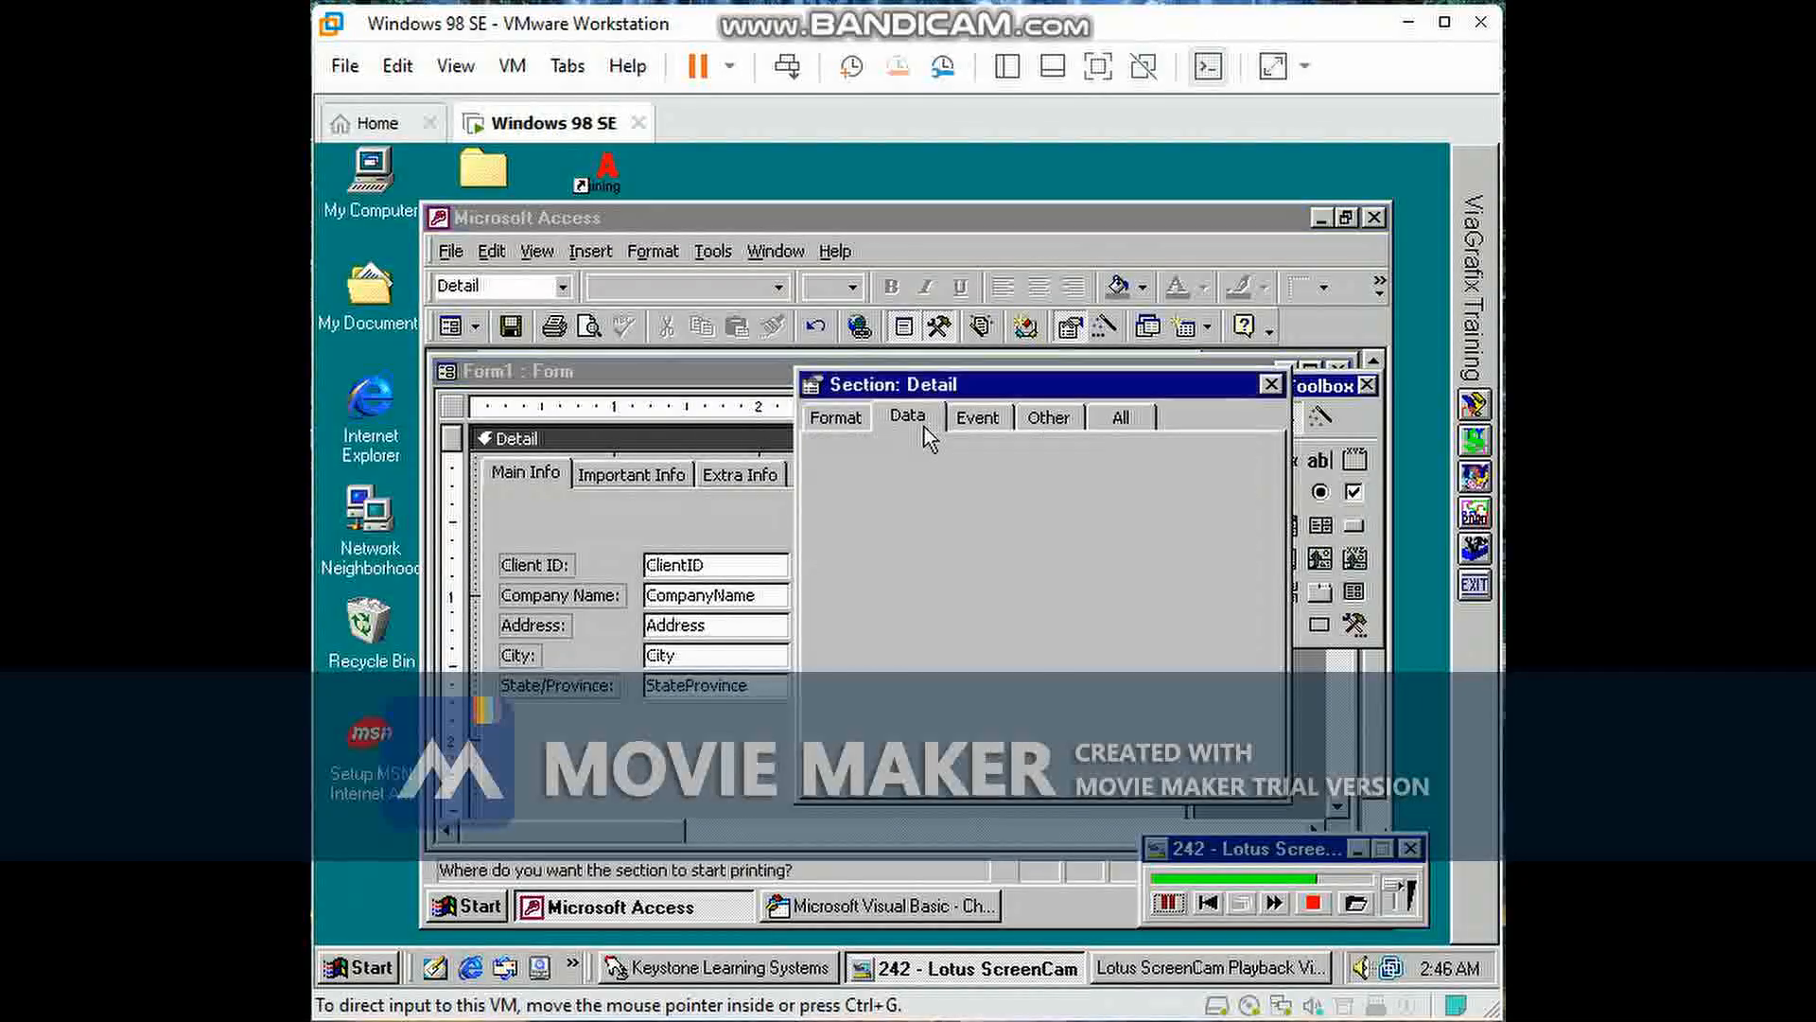
click(1078, 426)
click(1001, 428)
click(848, 428)
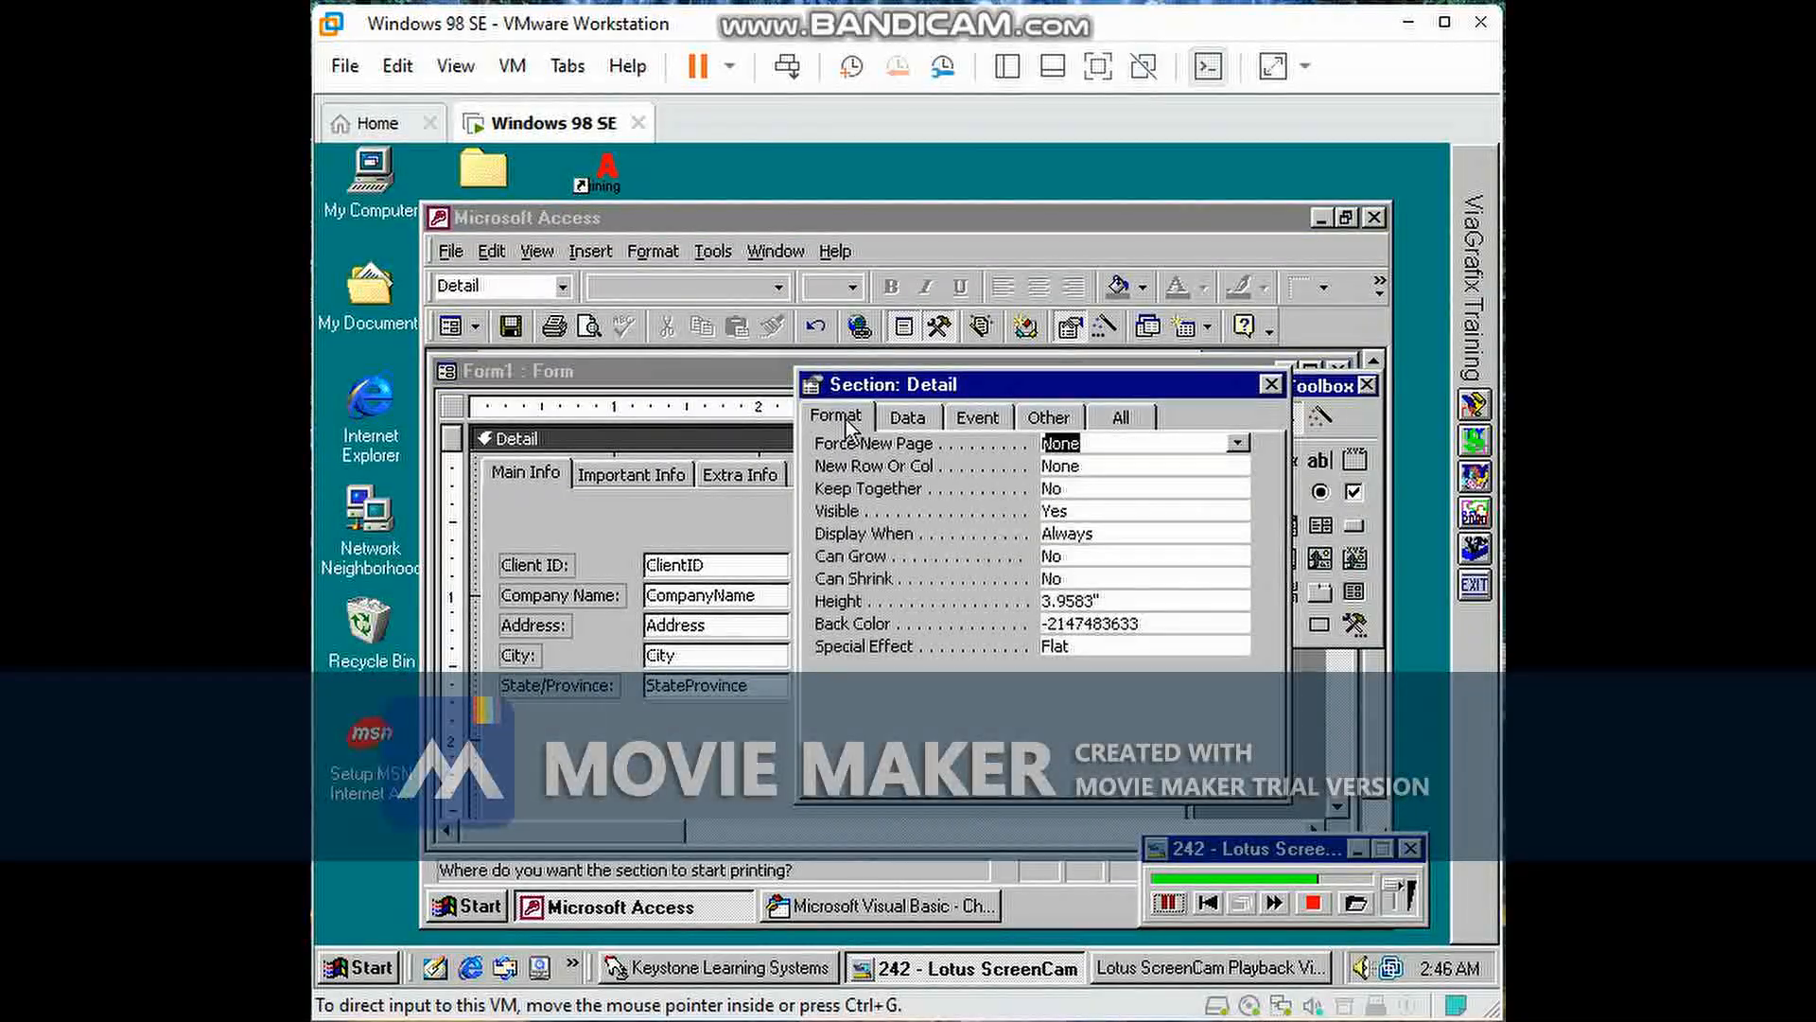
Step: Review the form's Data properties, such as its record source, and close the property sheet
click(453, 408)
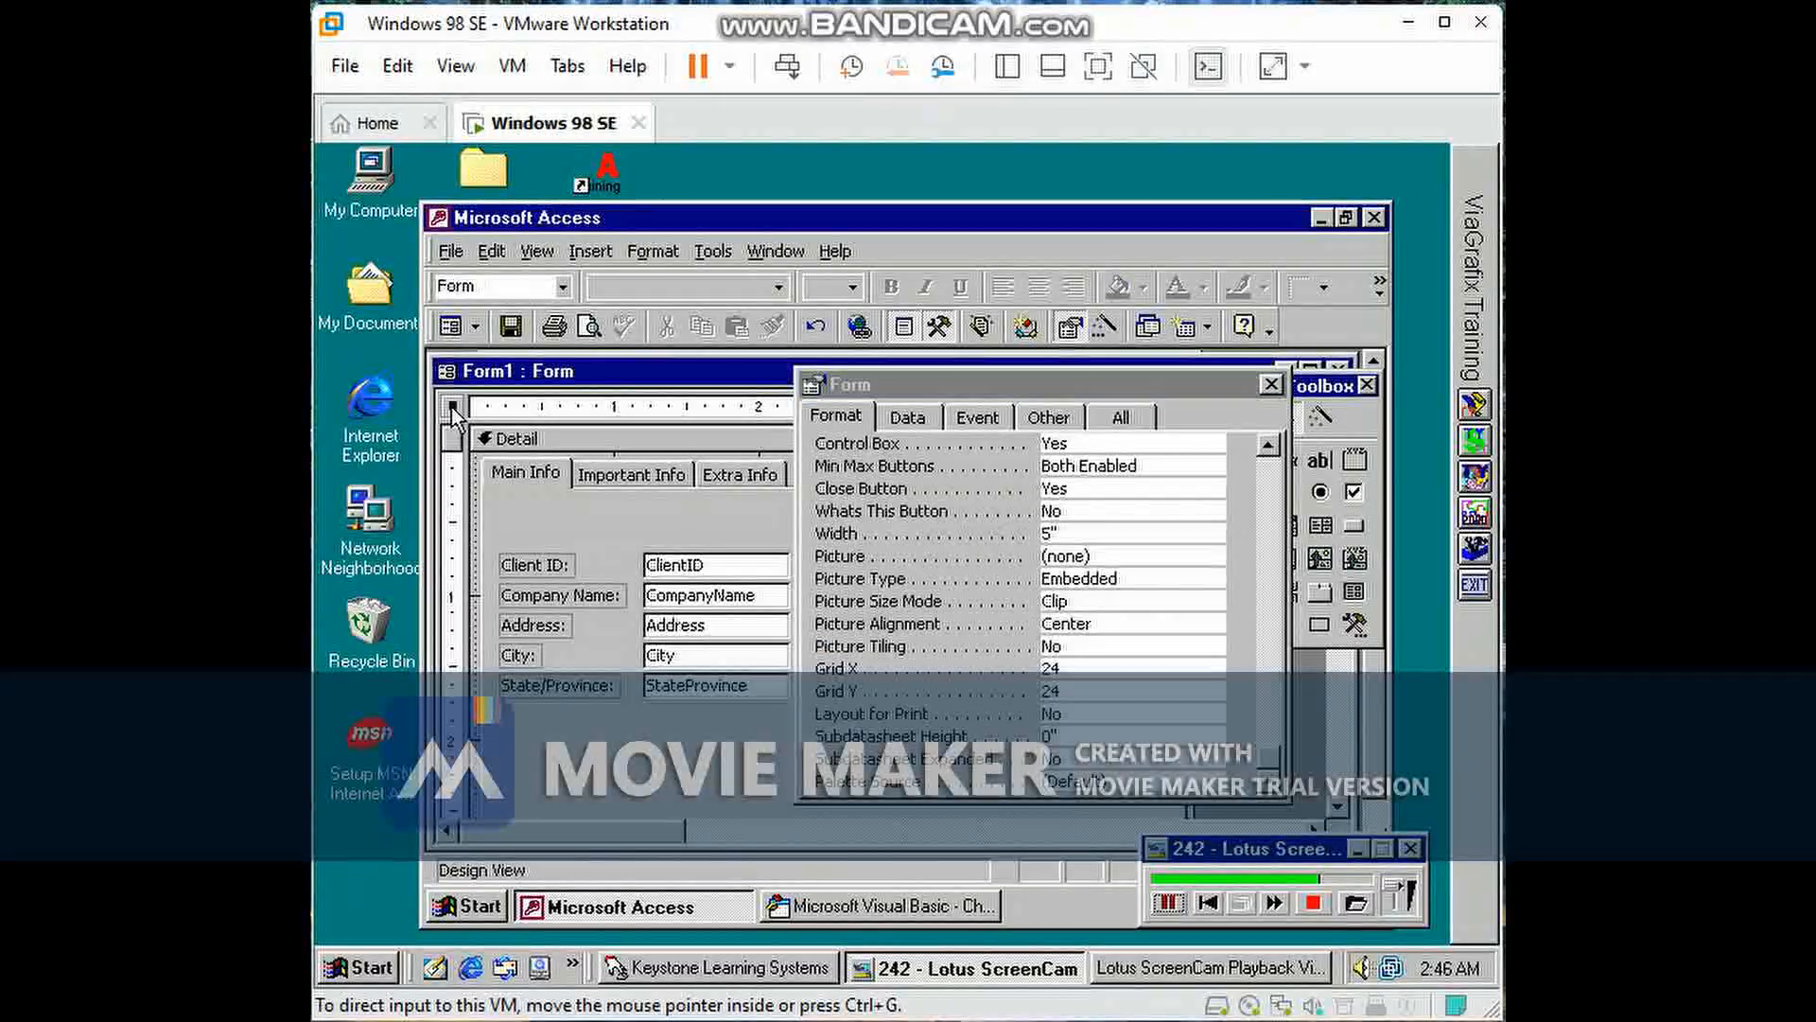
click(910, 418)
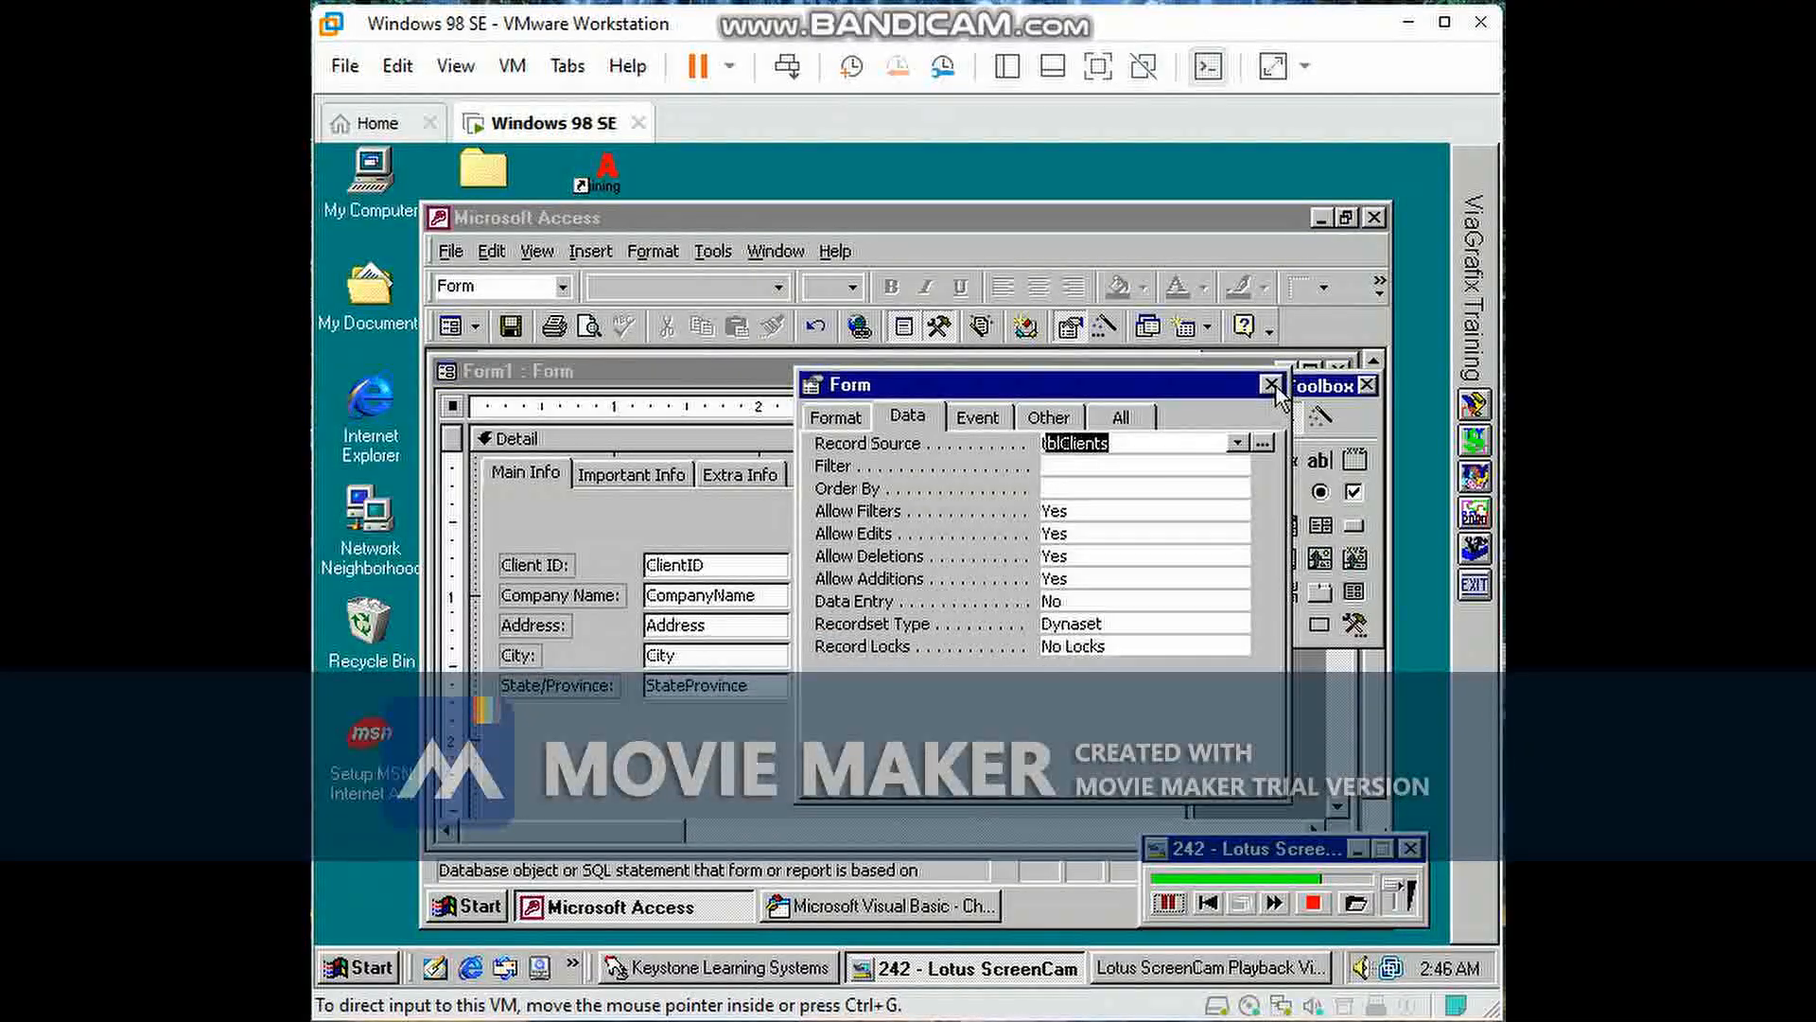
click(1272, 385)
Step: Give the Main Info page an access key by changing its caption to "&Main Info"
double_click(526, 473)
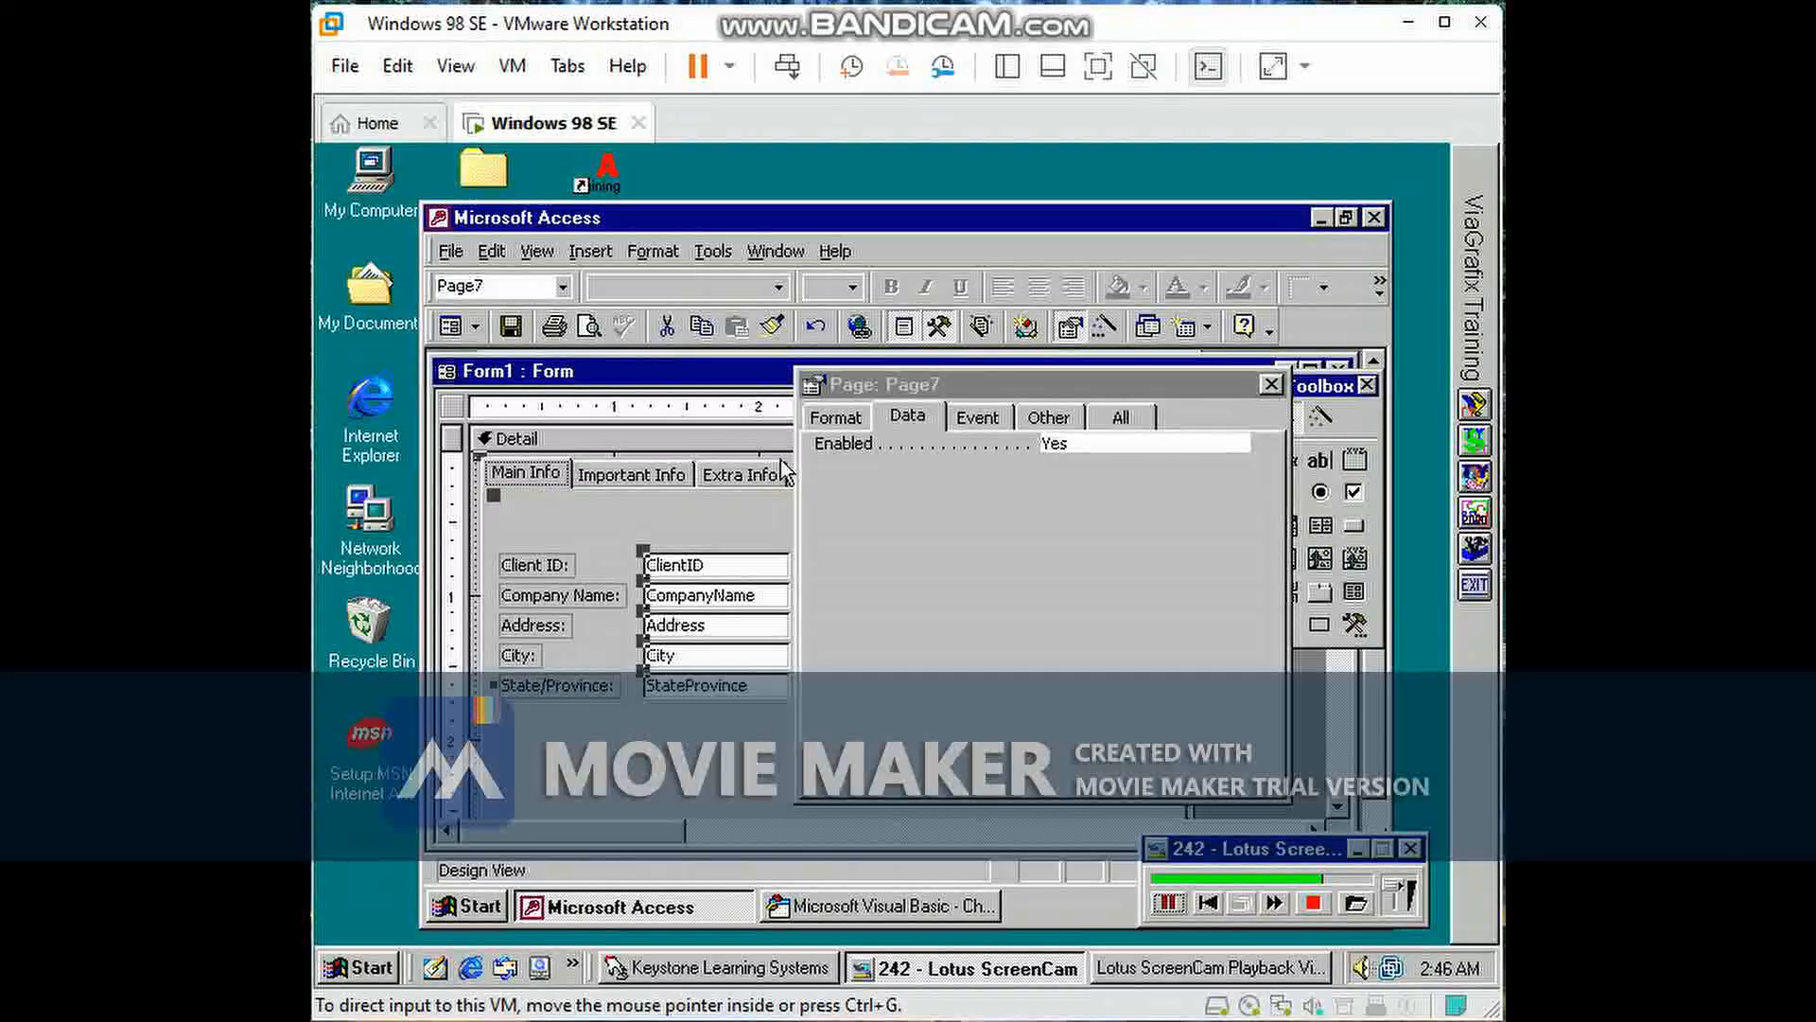
click(856, 419)
click(1045, 441)
text(&Main Info)
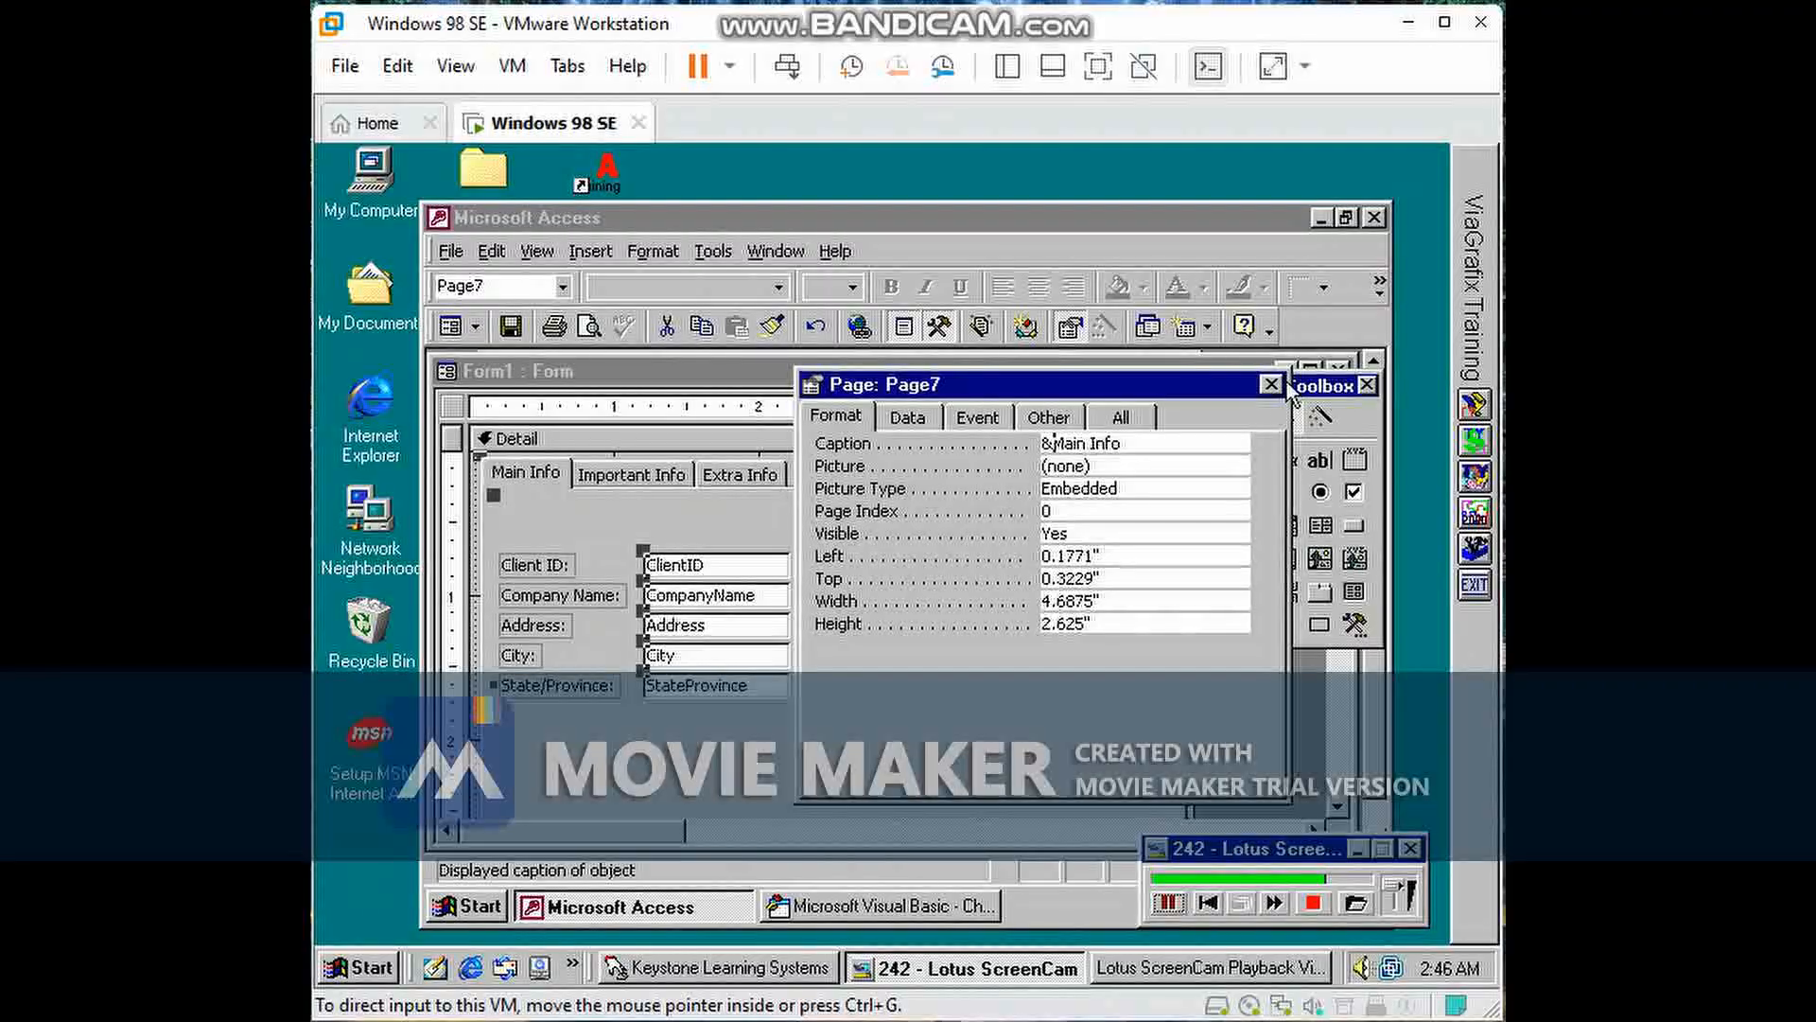
click(1270, 384)
Step: Give the Important Info page an access key by changing its caption to "&Important Info"
click(631, 473)
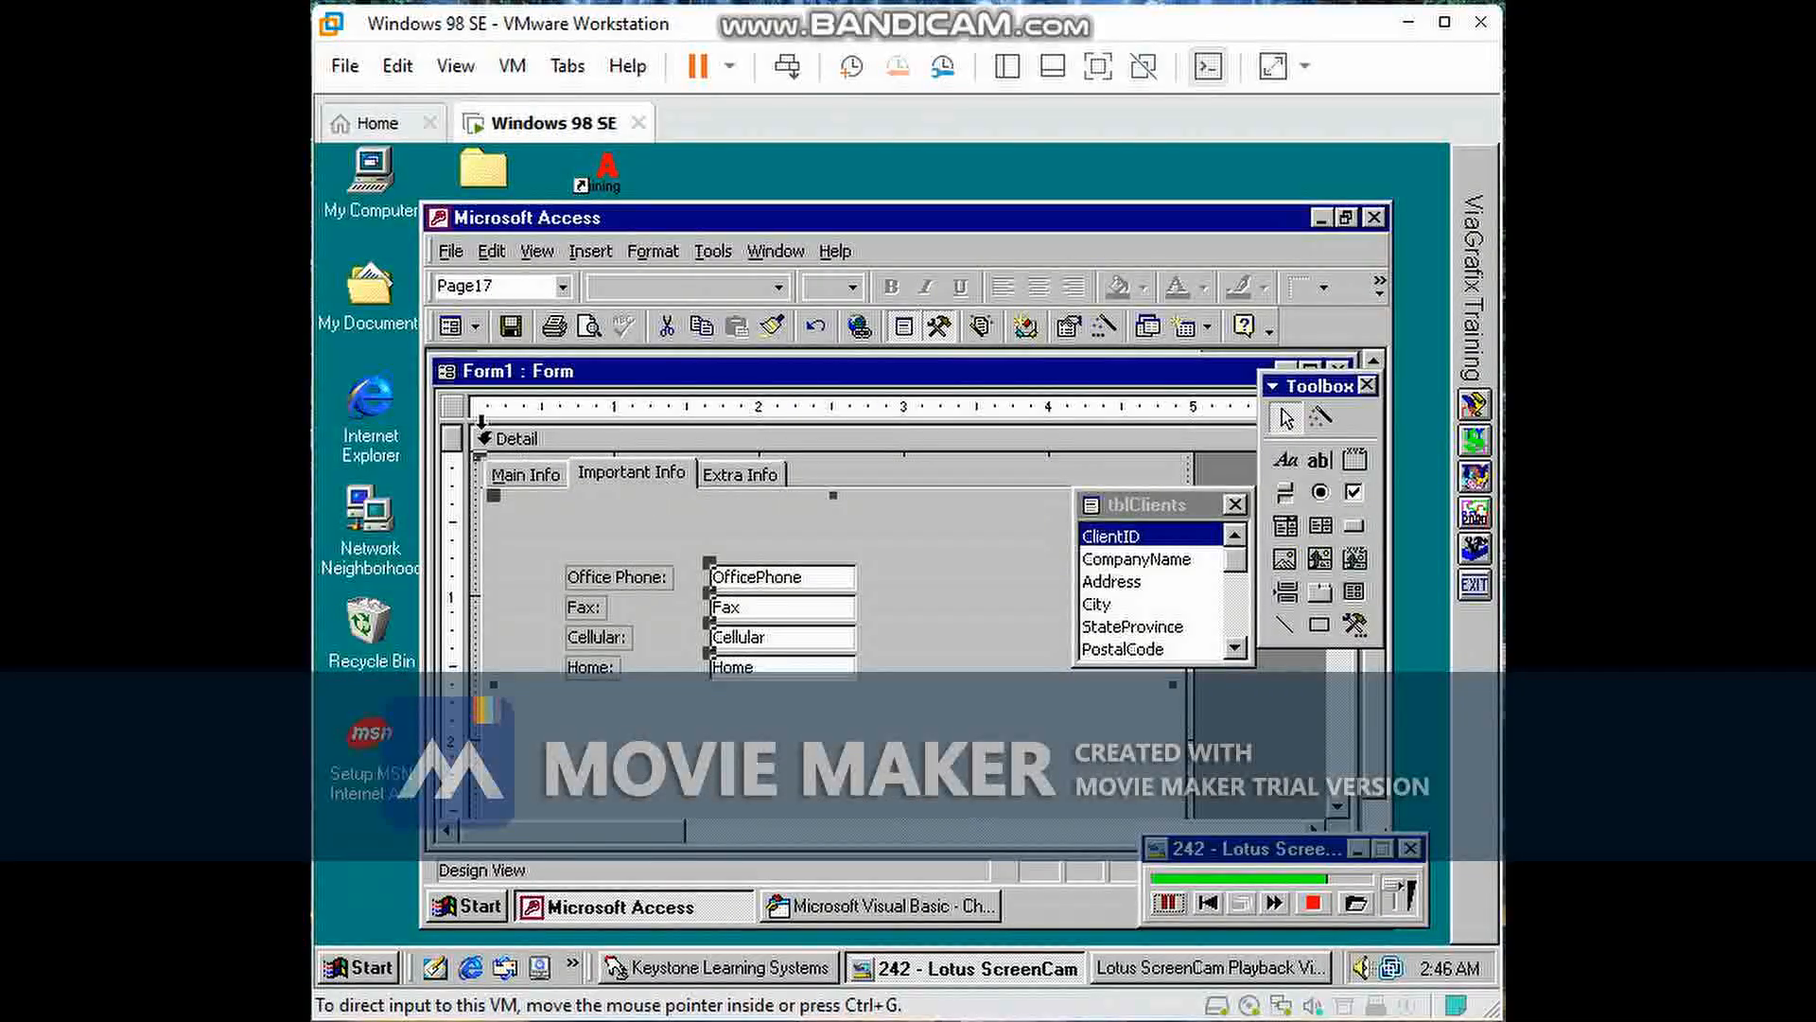
click(588, 478)
double_click(588, 478)
click(1041, 442)
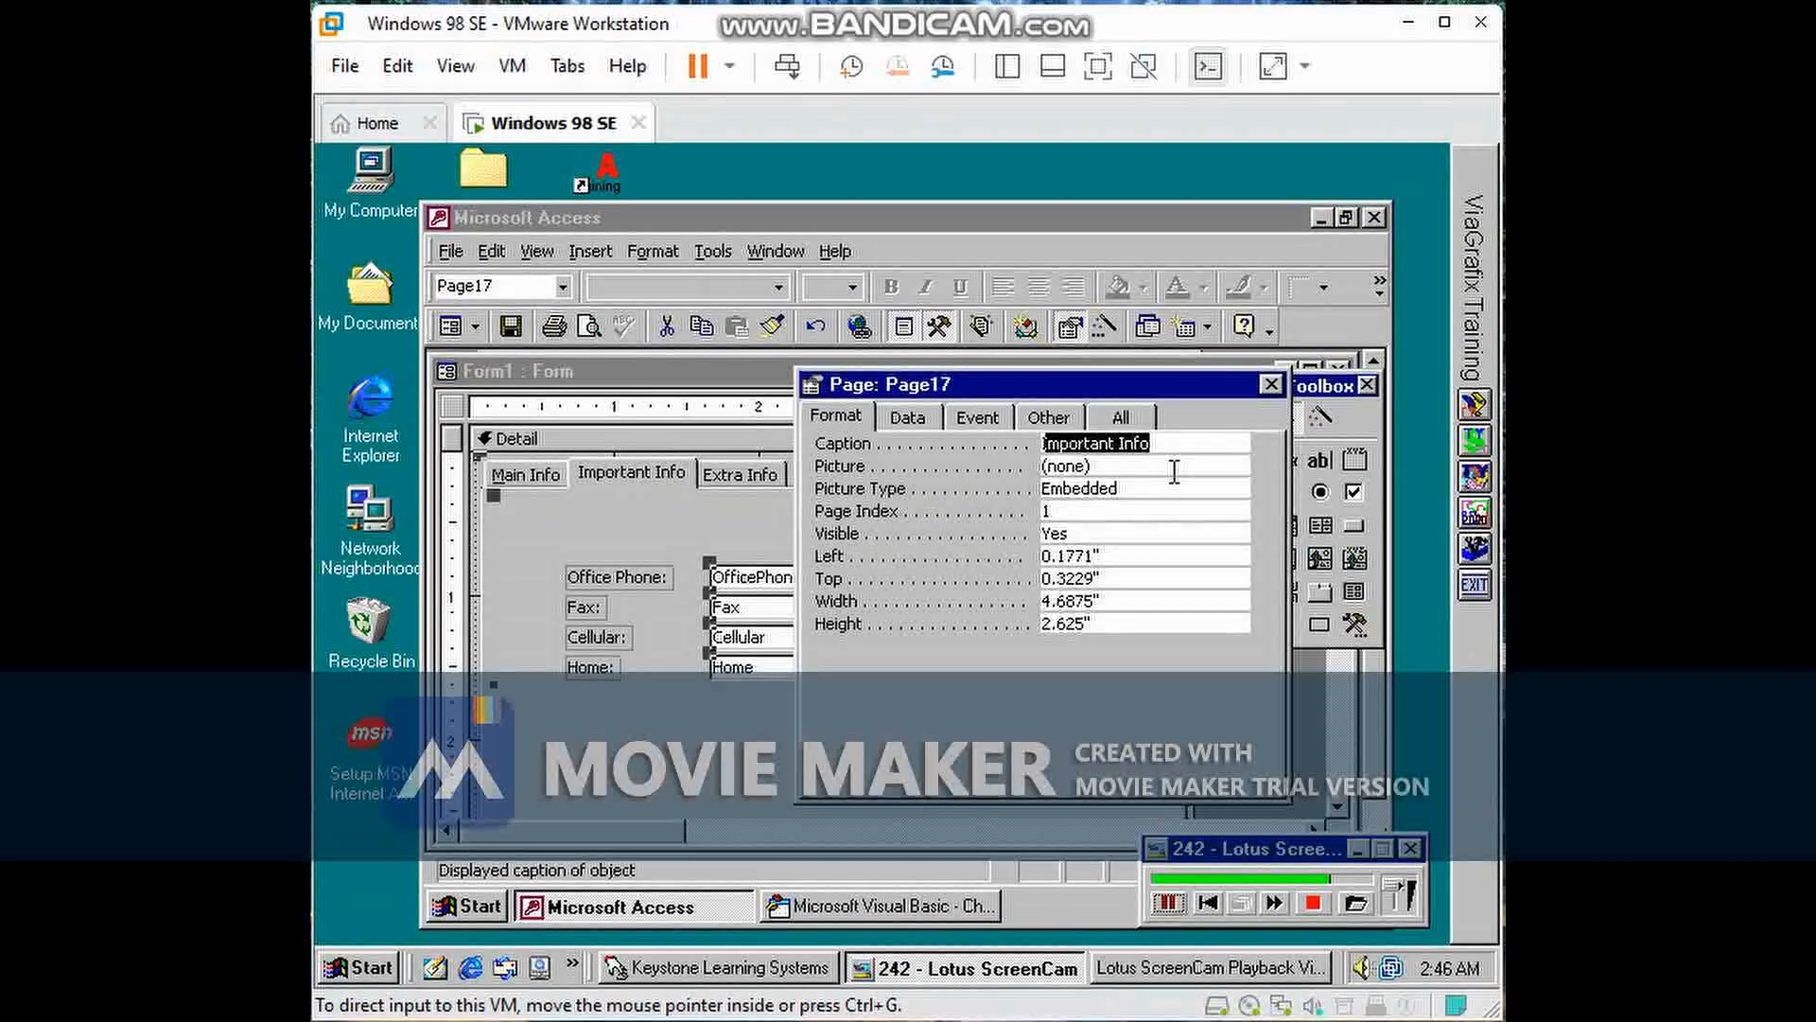
key(Down)
key(Up)
click(1171, 442)
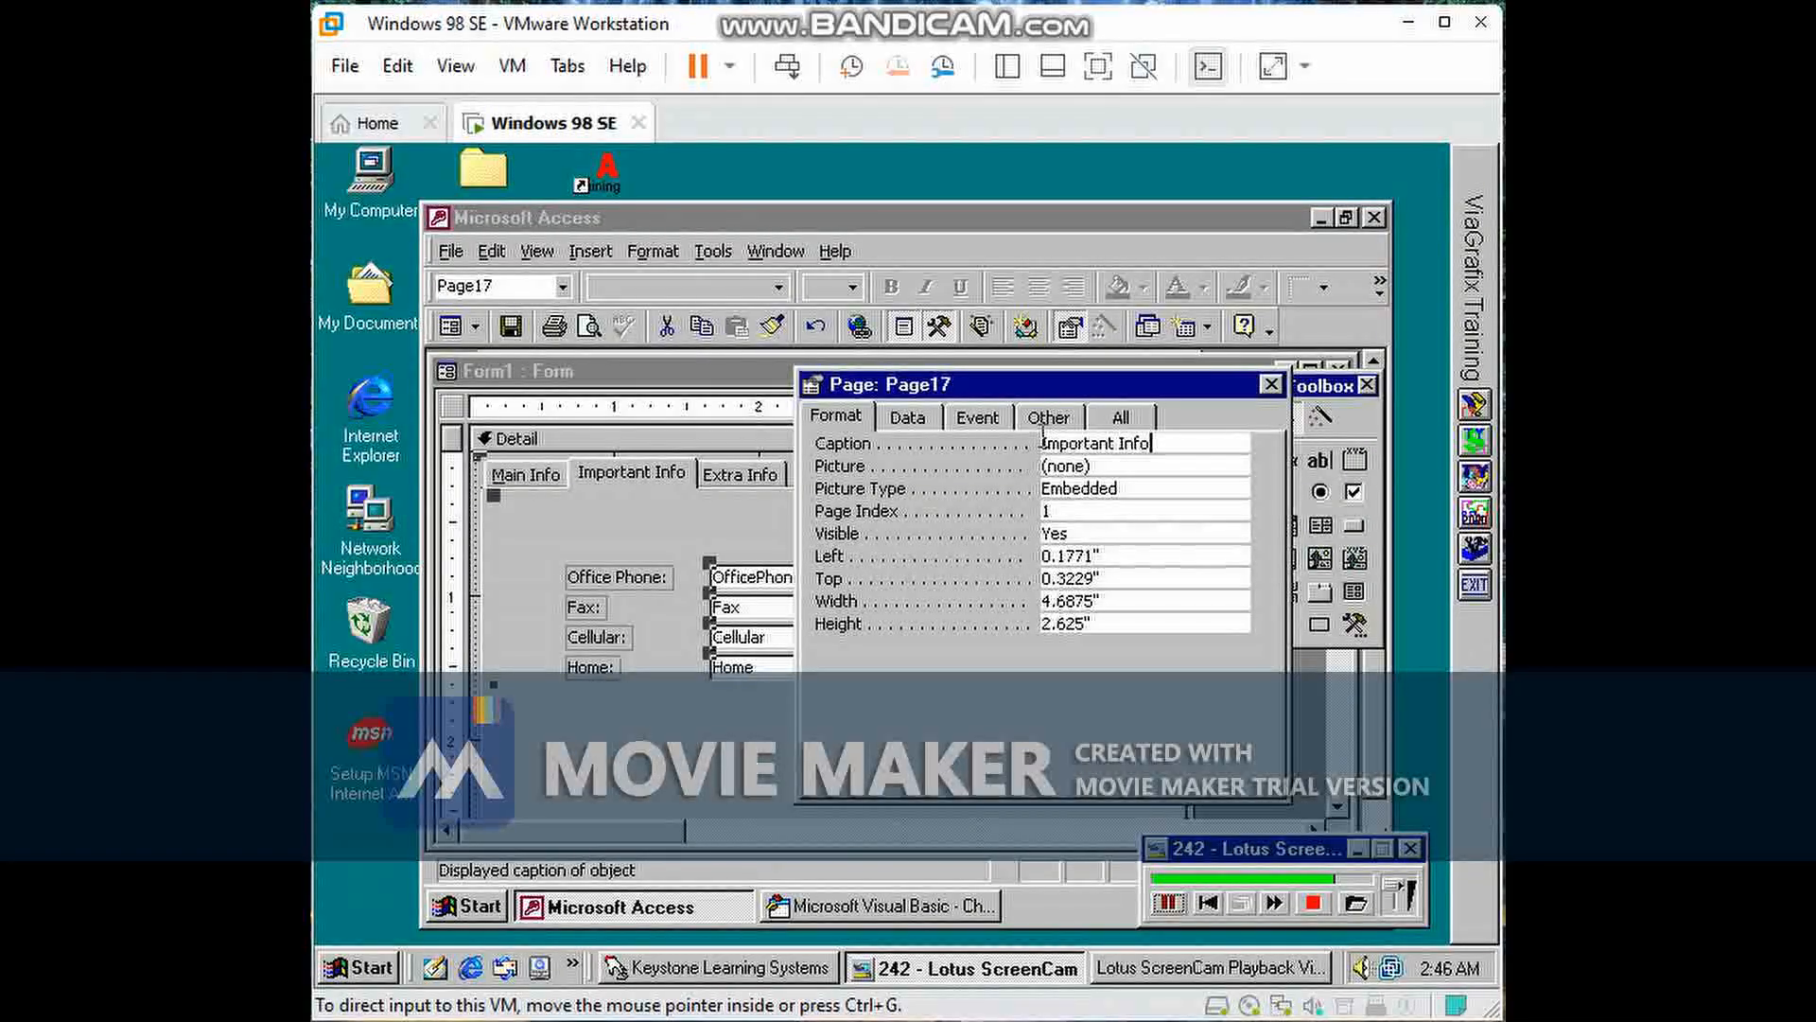
text(&)
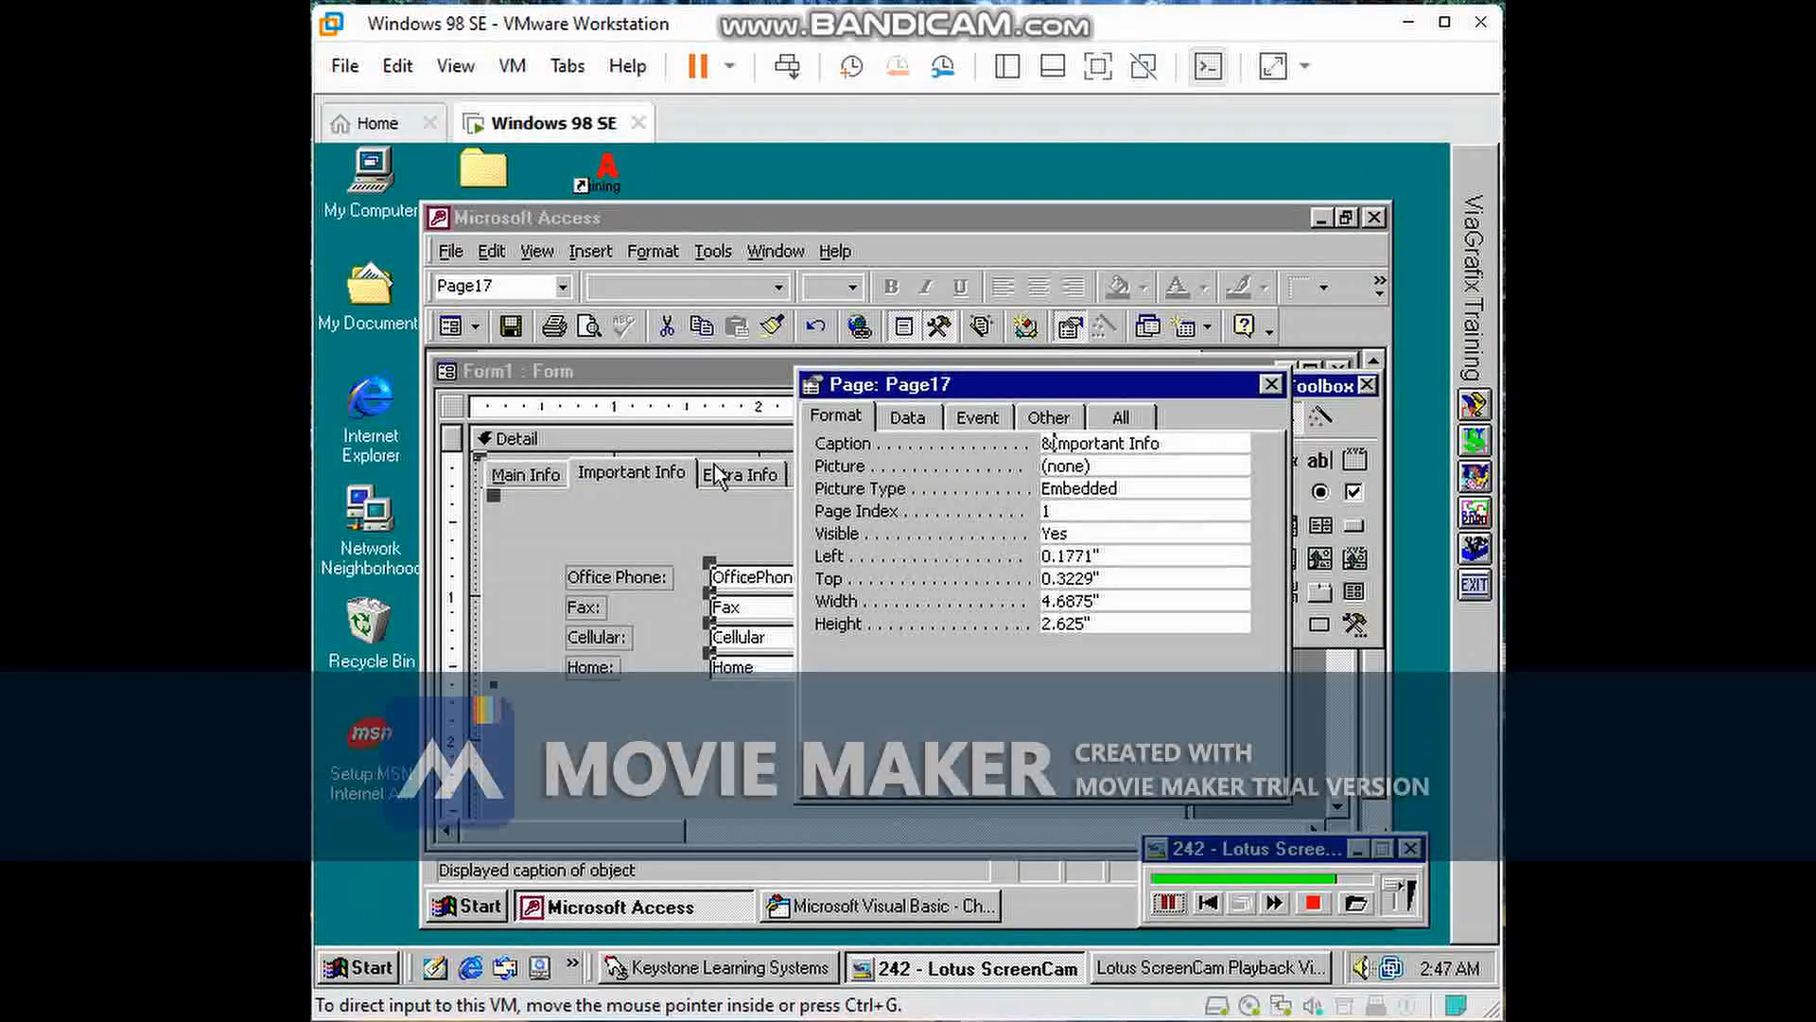
click(1271, 384)
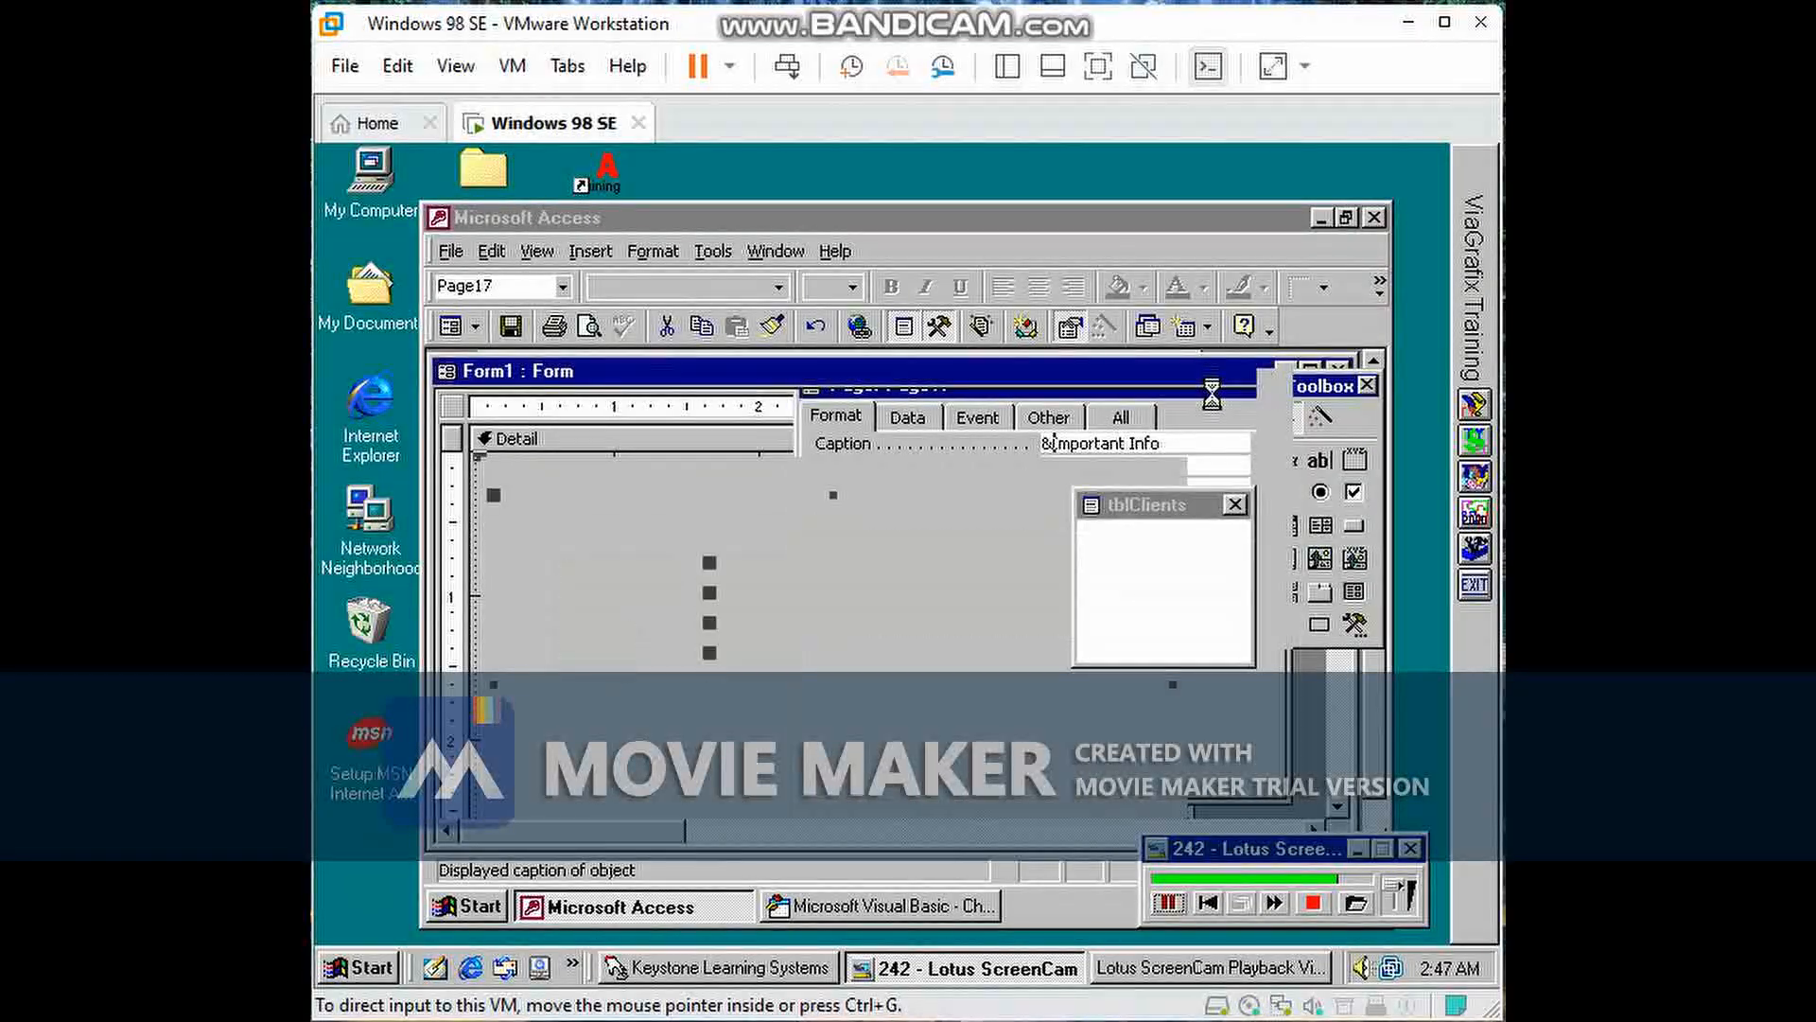
Step: Give the Extra Info page an access key by changing its caption to "E&xtra Info"
double_click(767, 474)
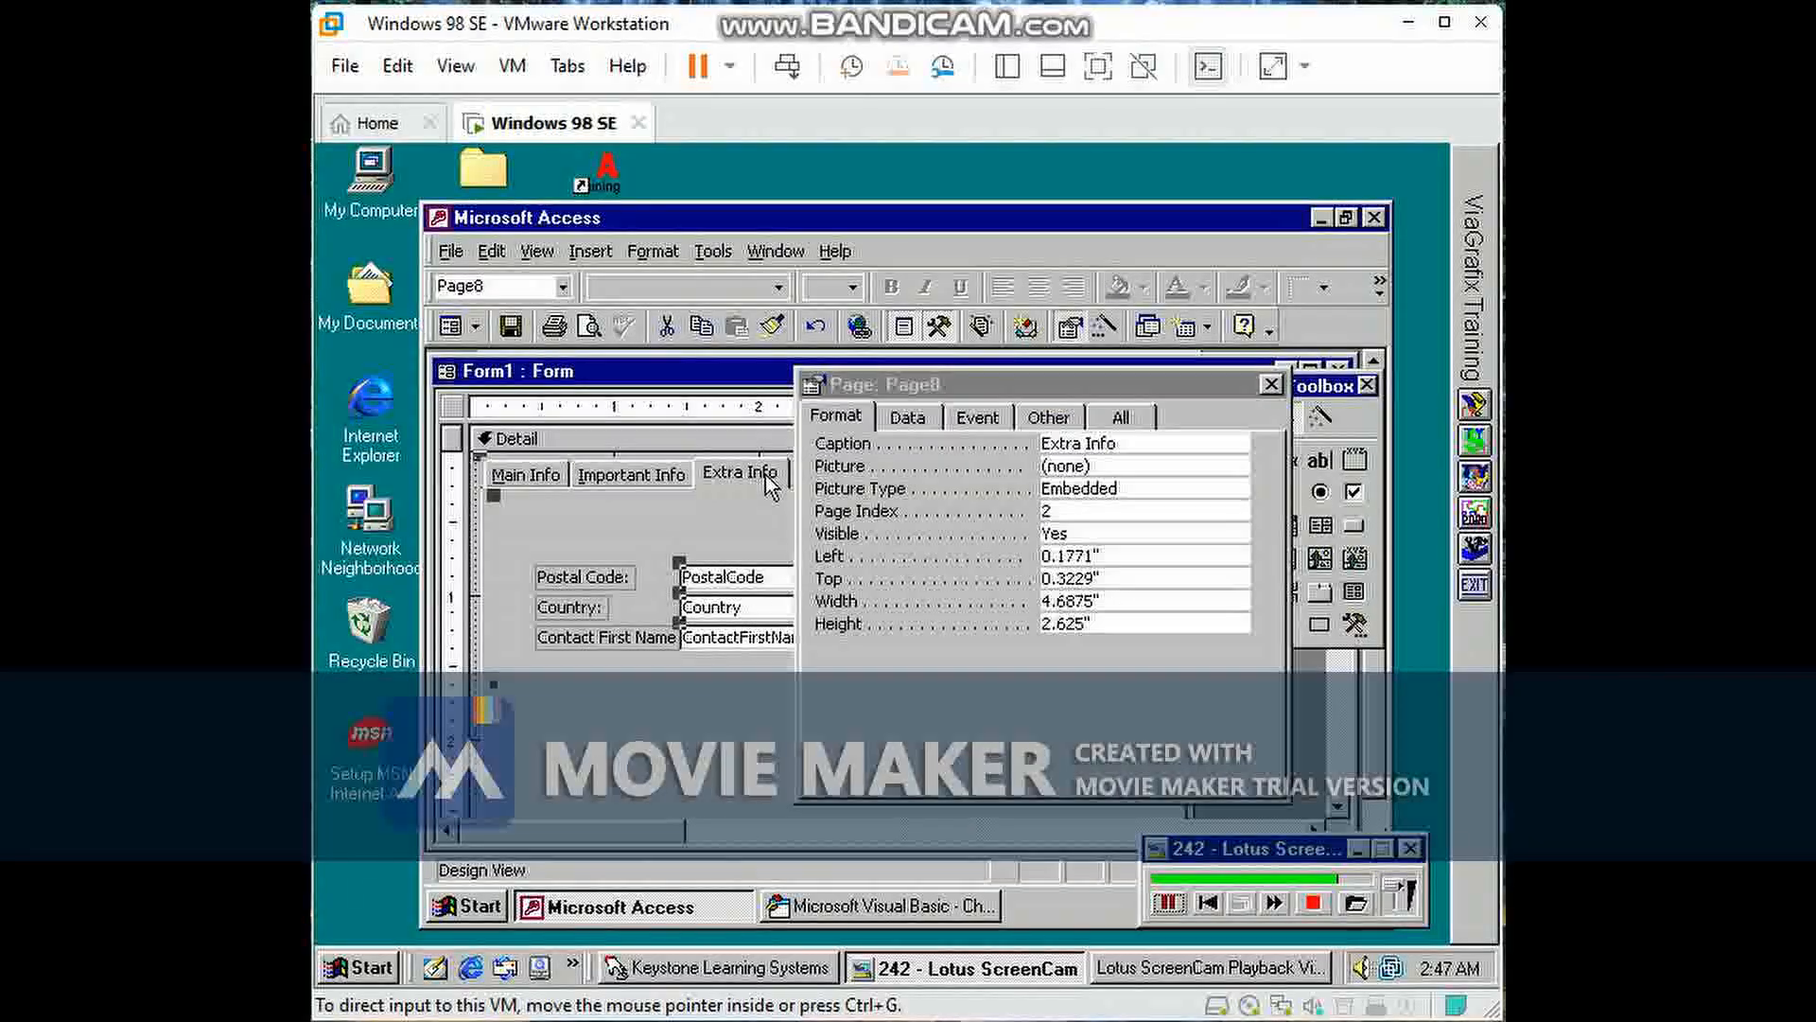
click(1049, 443)
text(&)
click(1271, 384)
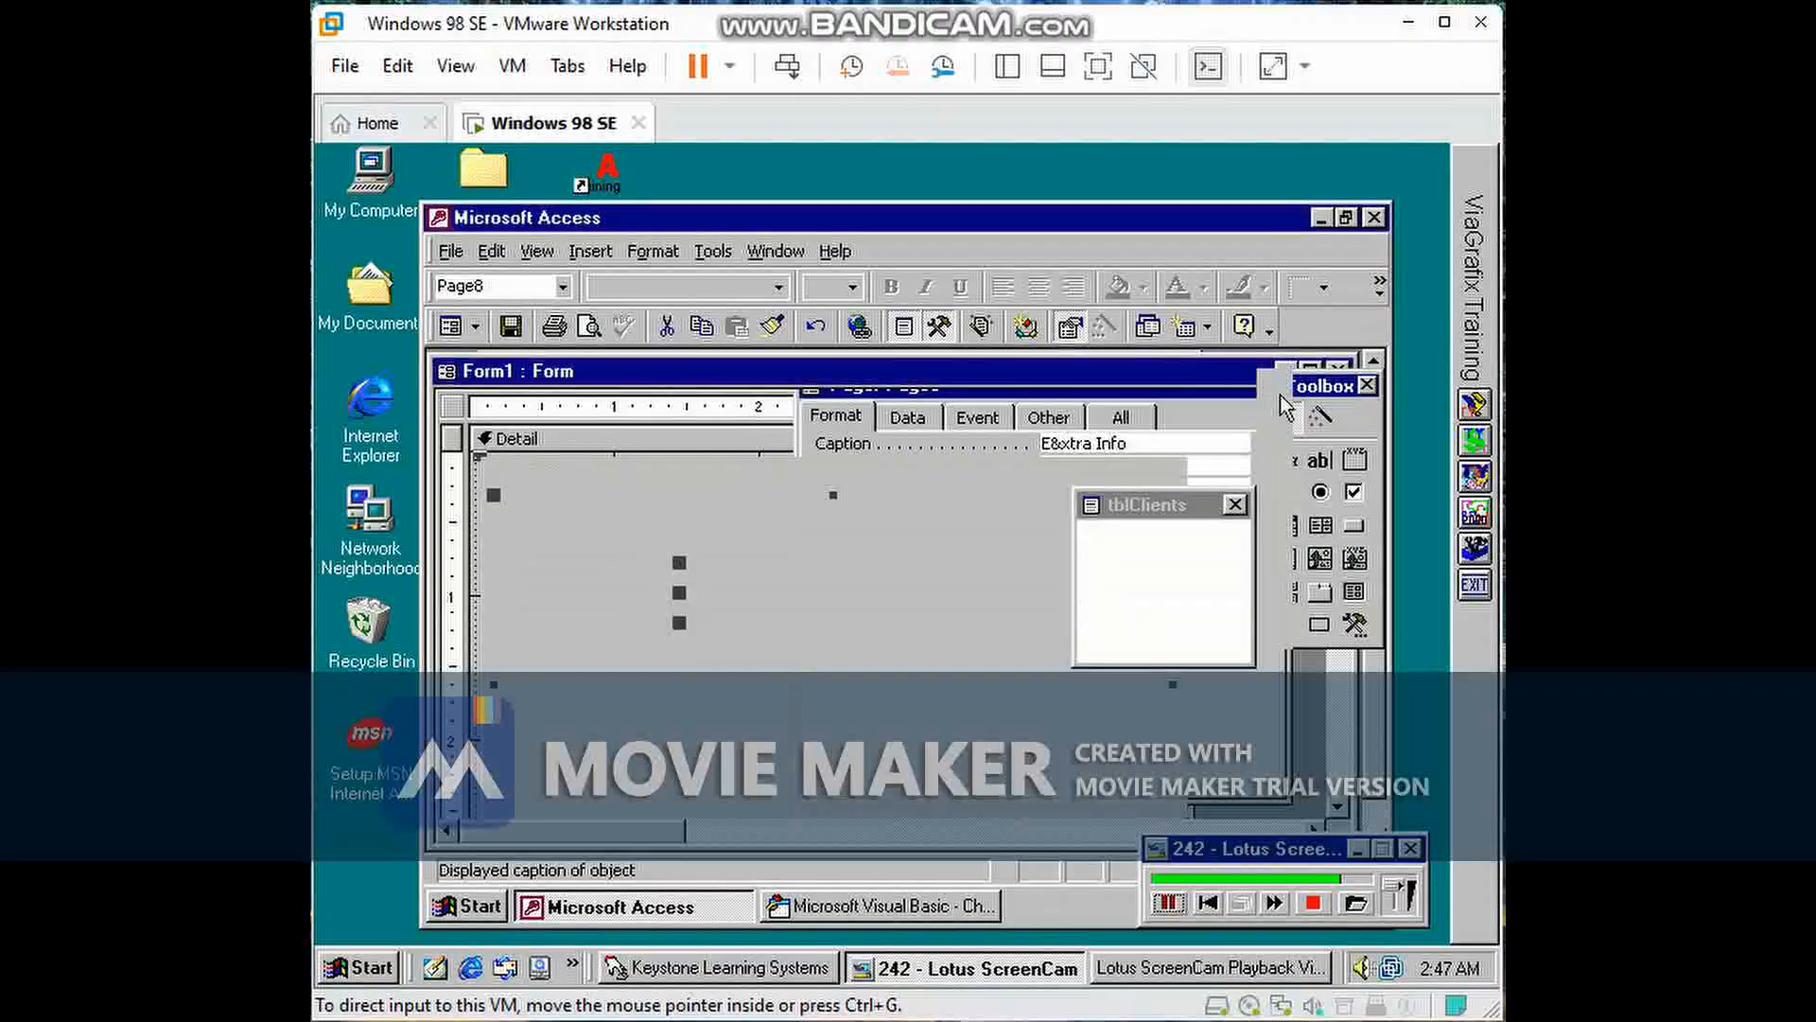
Step: Test the access keys for Important Info, Extra Info and Main Info in Form View, and return to Design View
click(450, 327)
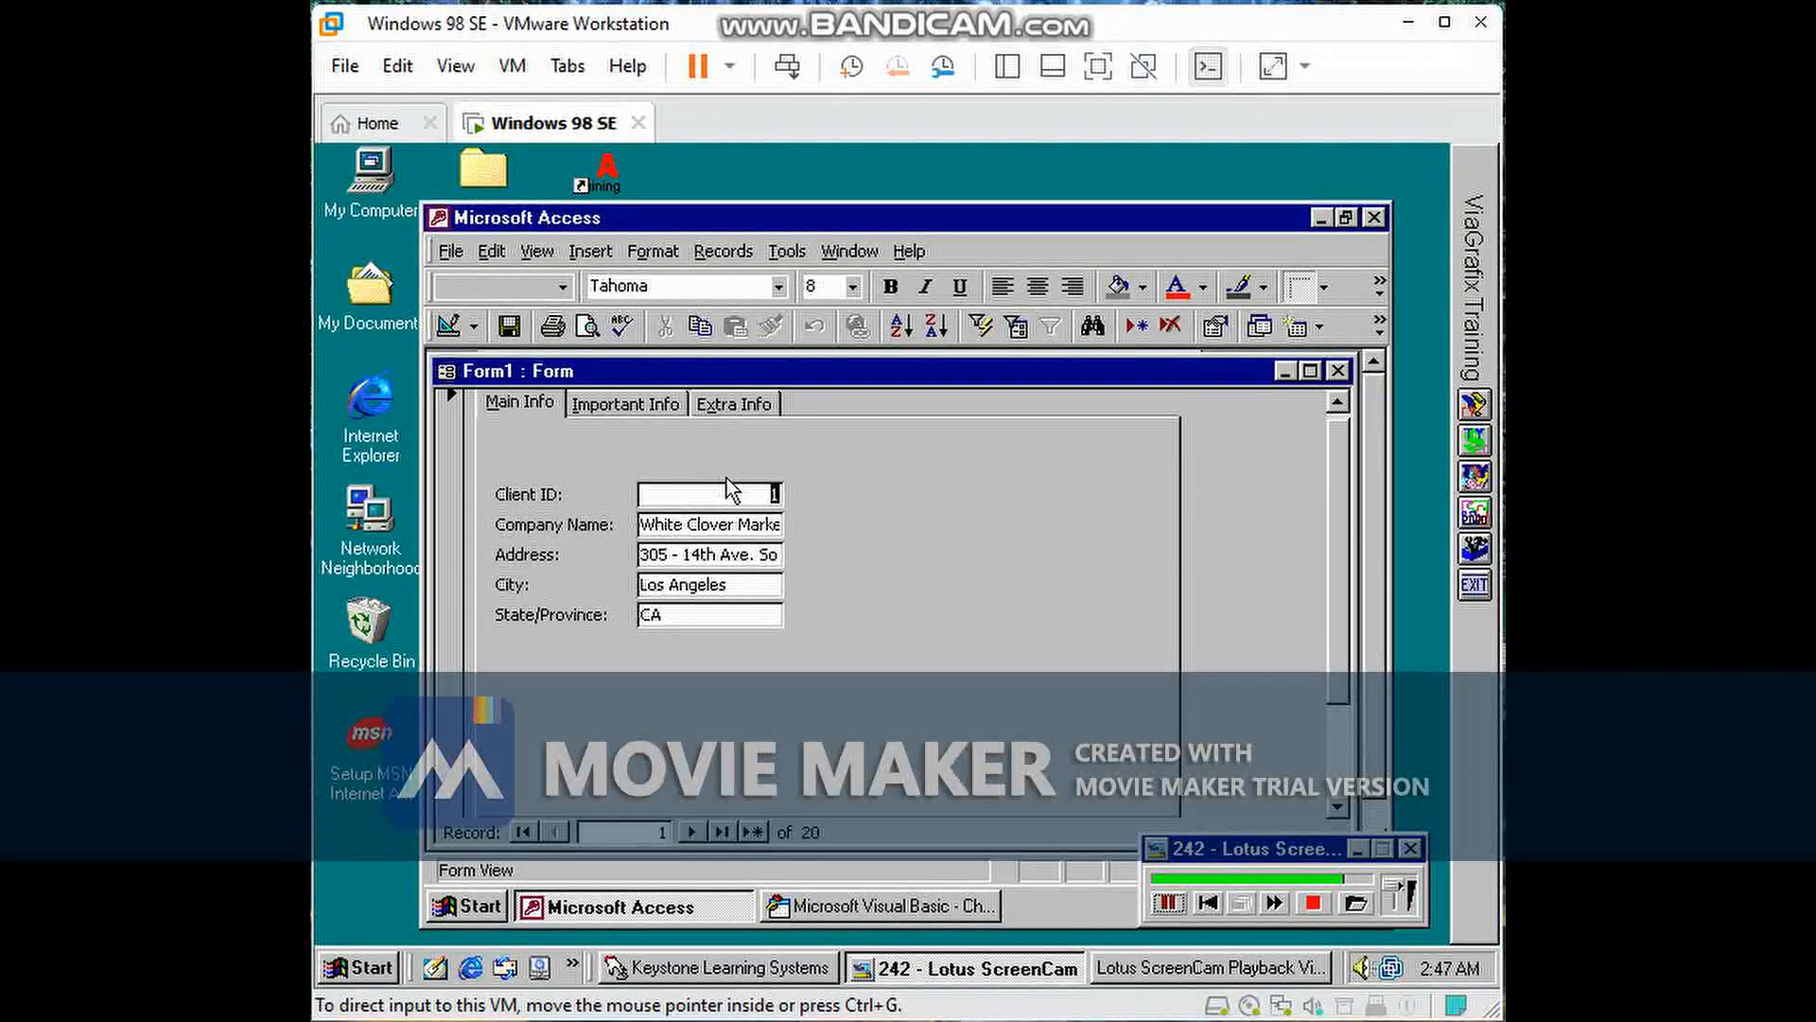
key(alt+i)
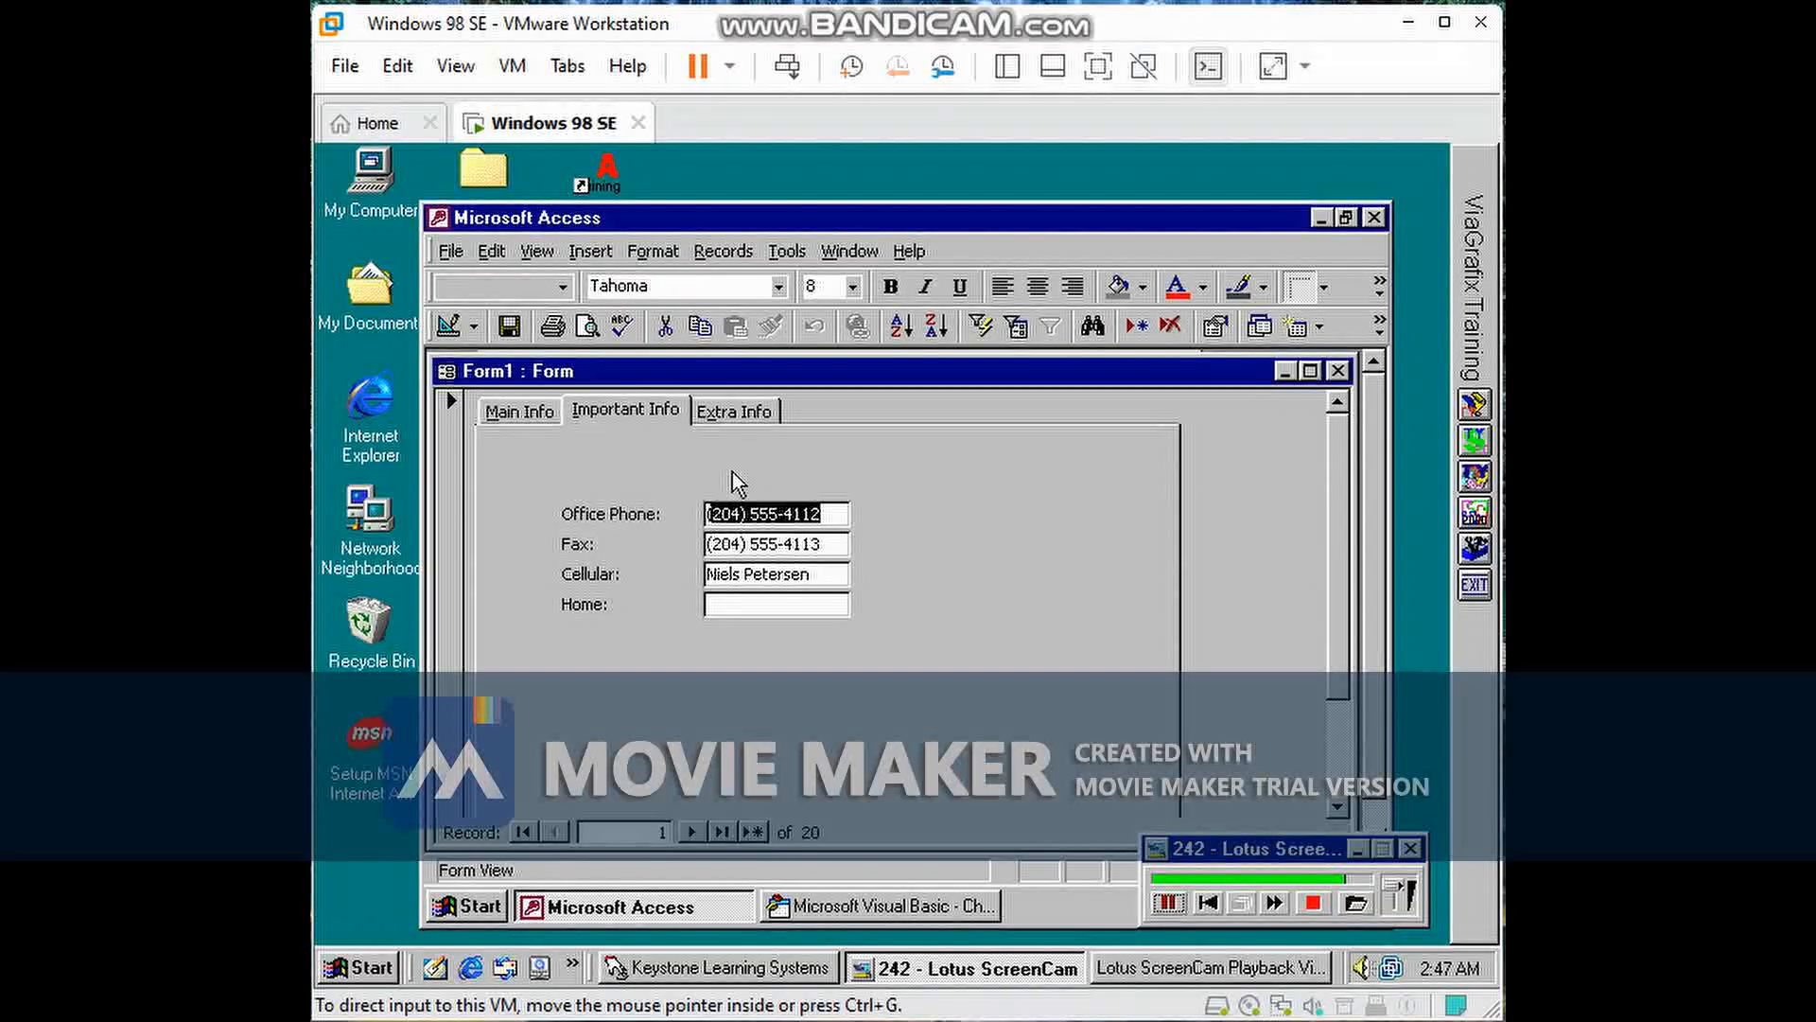
key(alt+x)
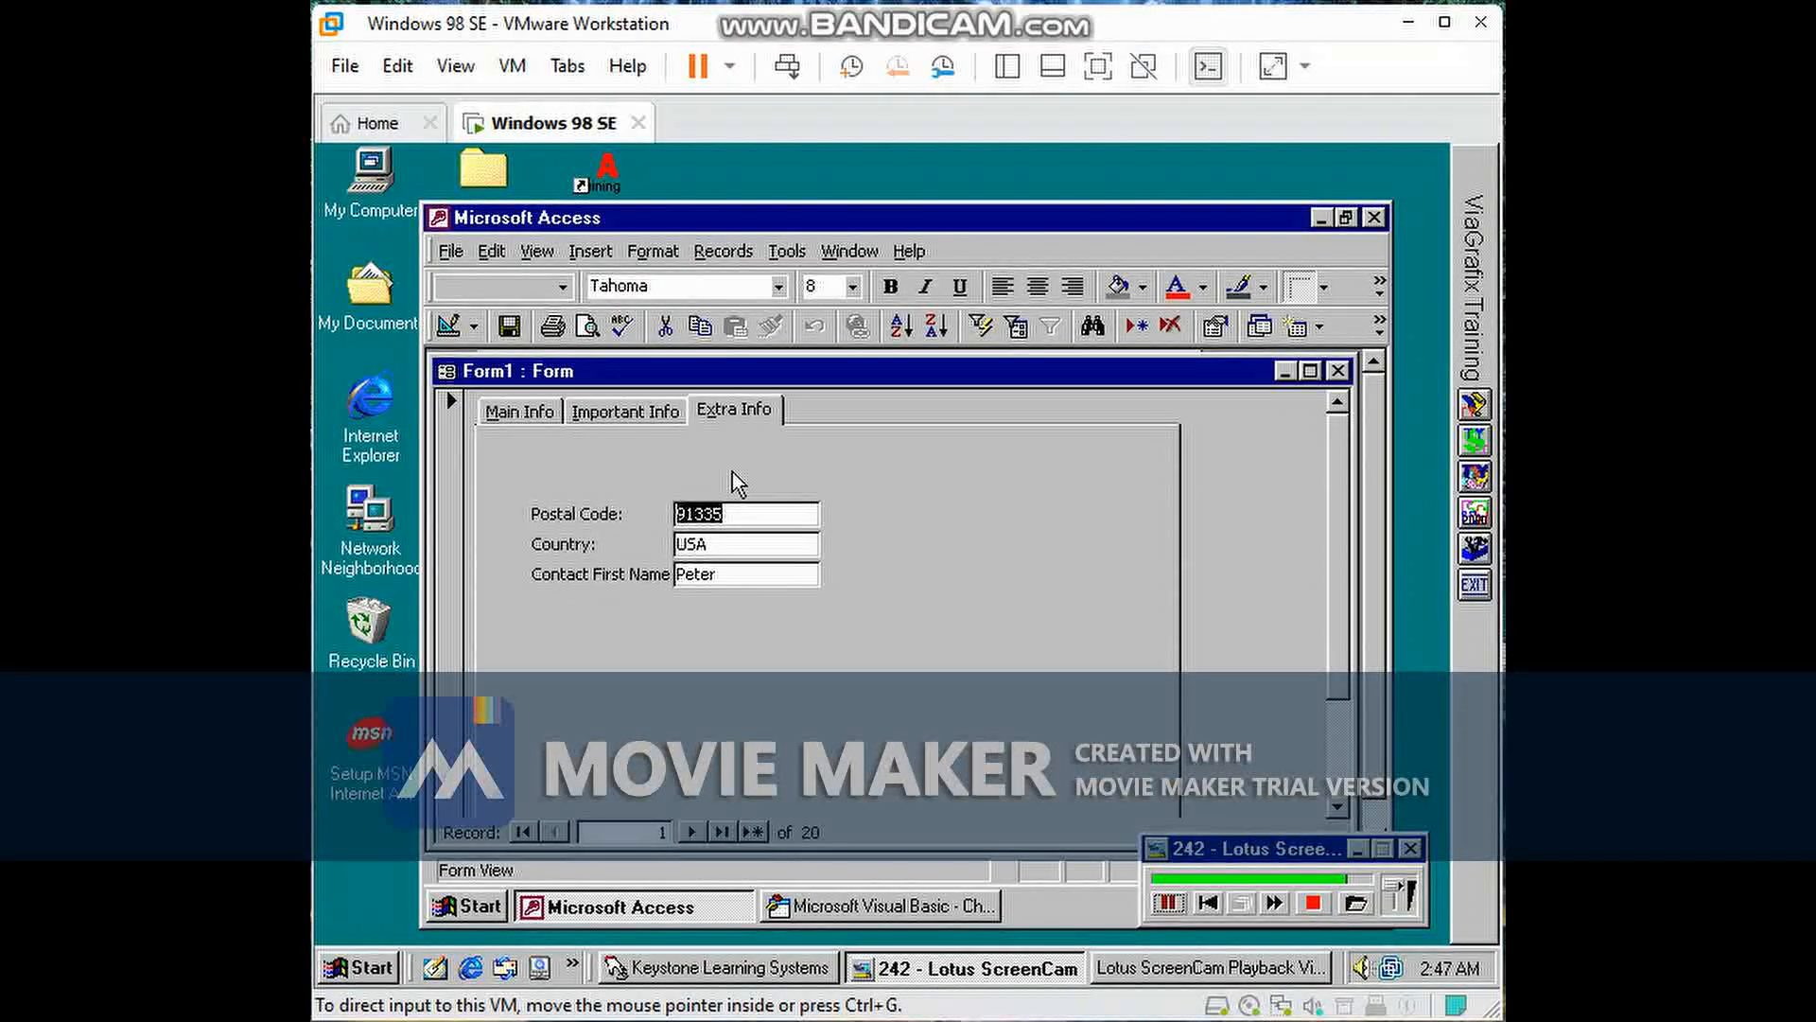
key(alt+m)
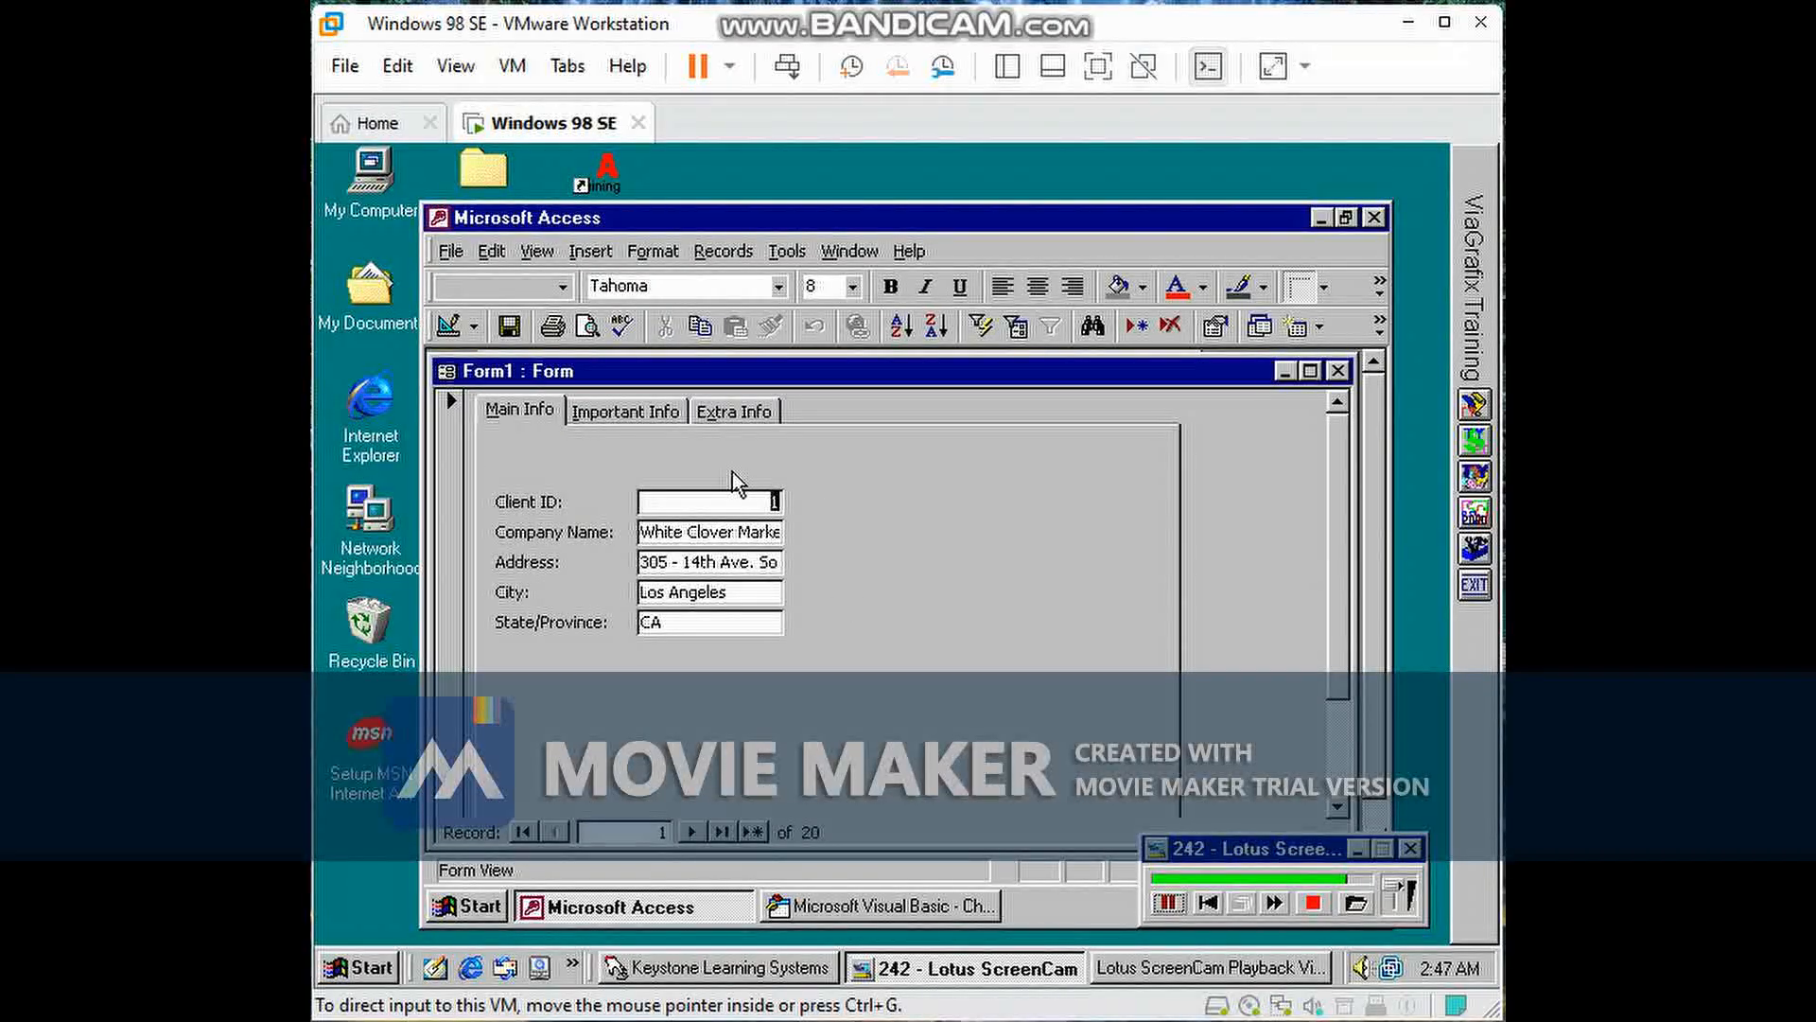
click(450, 326)
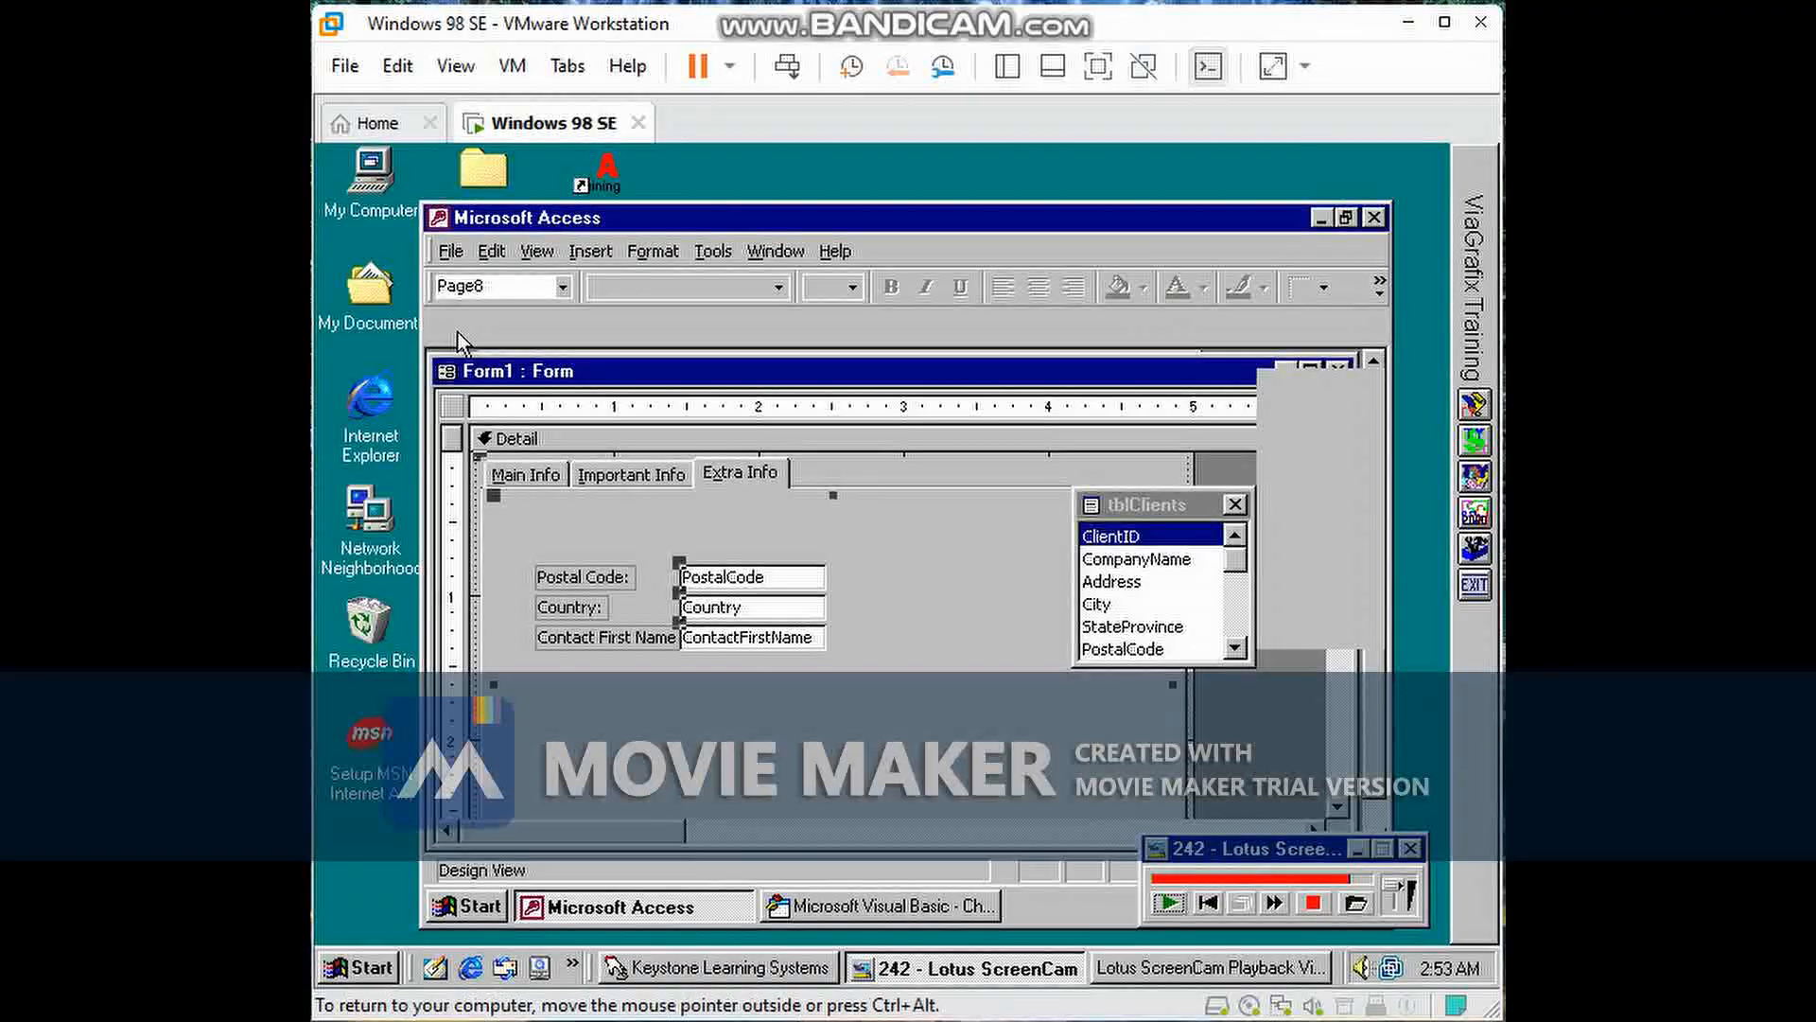
Step: Review the tab order of the fields on the Extra Info page without changing it
right_click(731, 483)
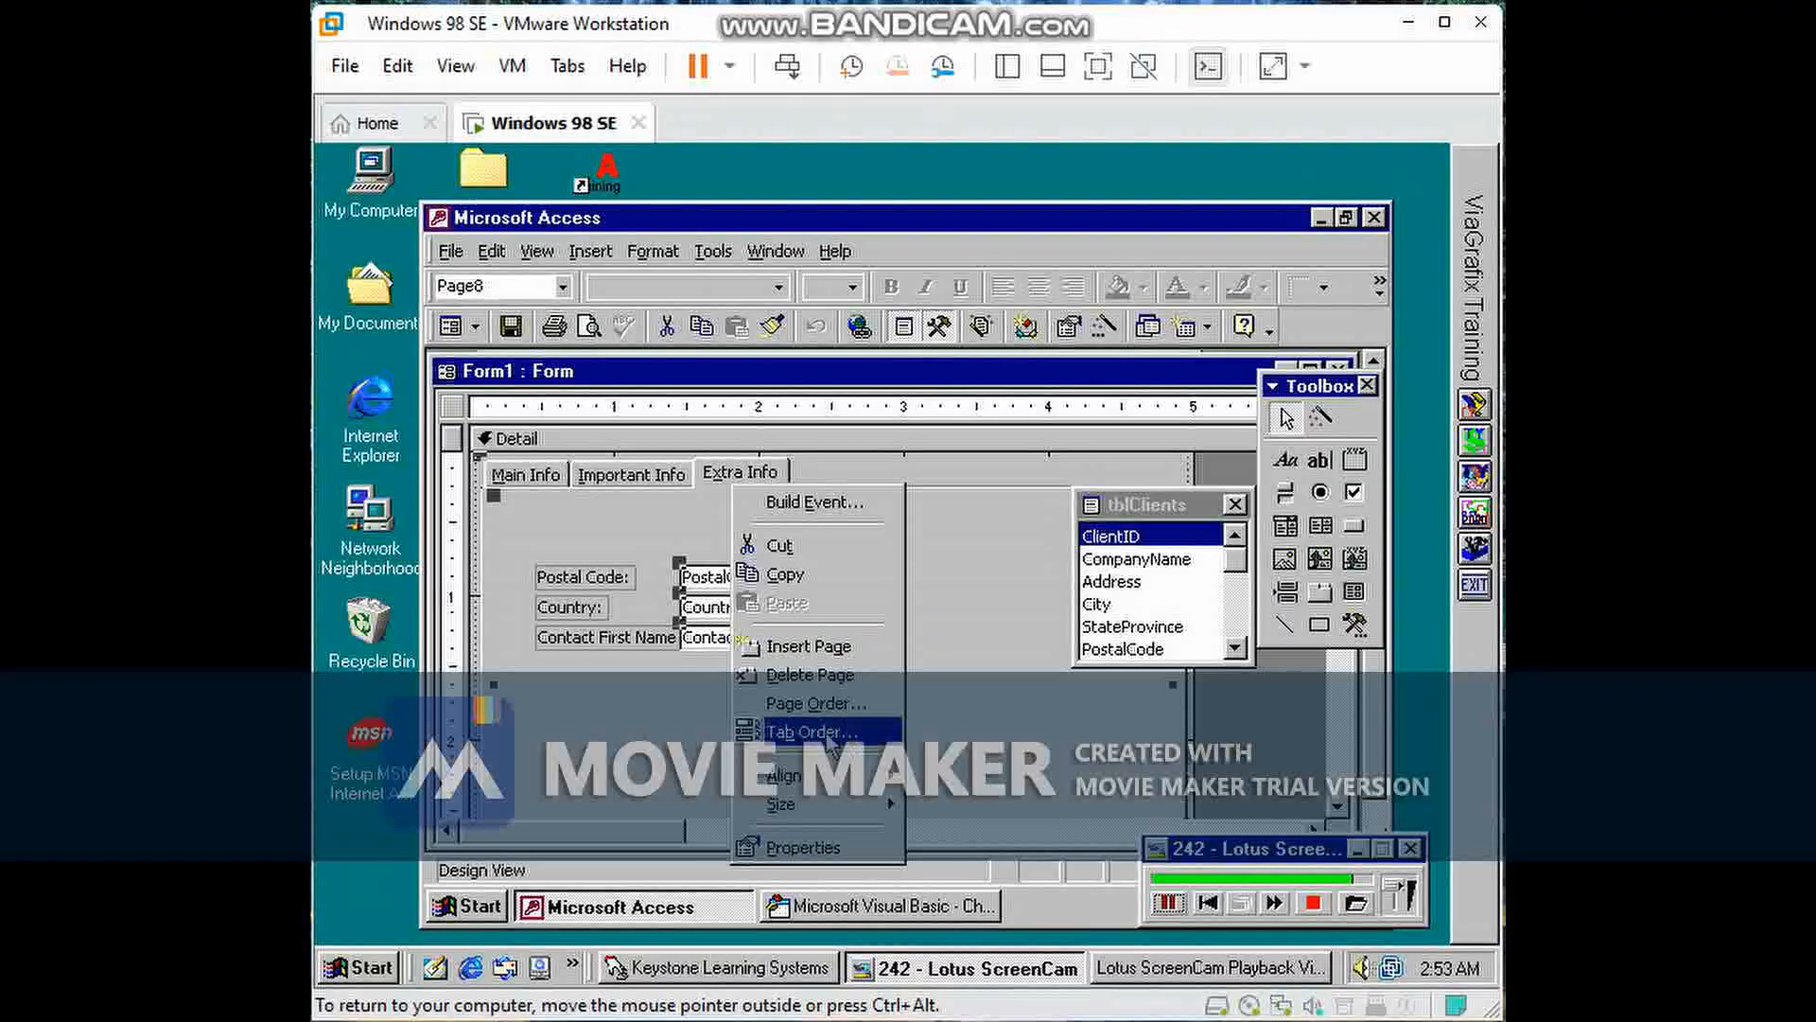
click(810, 732)
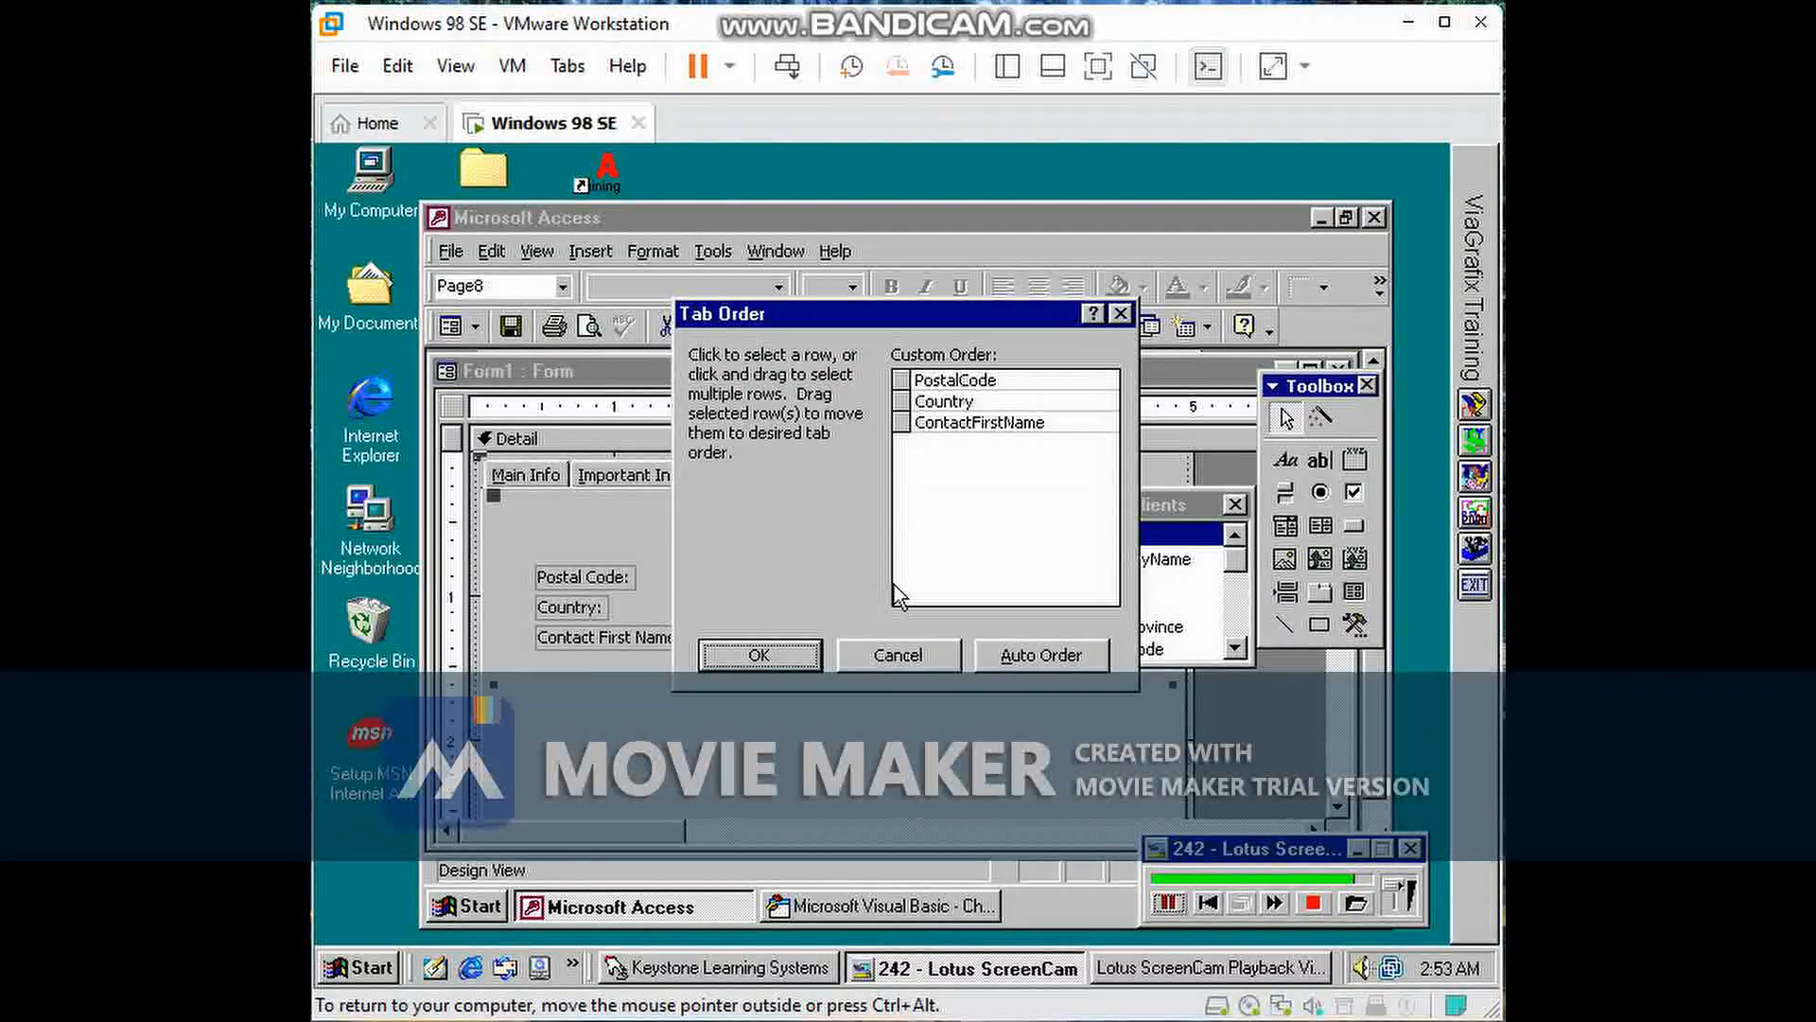
click(897, 656)
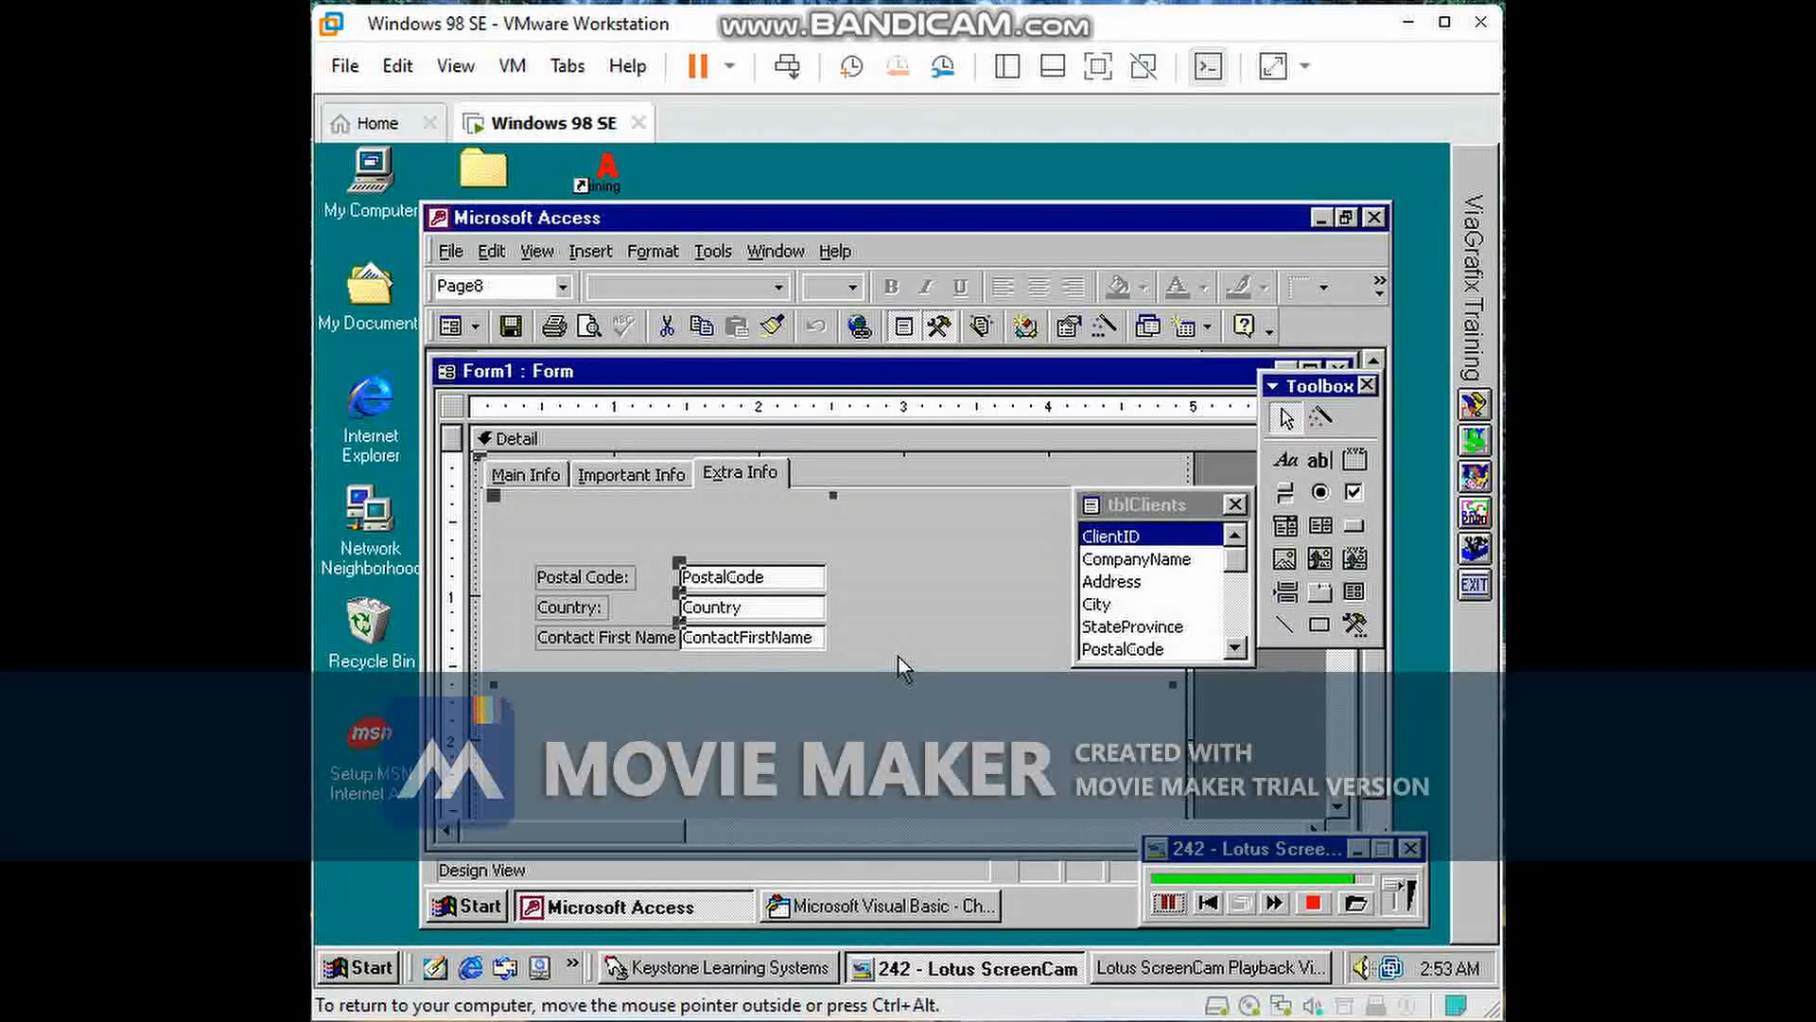
Step: Place the HomePage field from tblClients below Contact First Name on the Extra Info page
drag(1234, 560, 1236, 628)
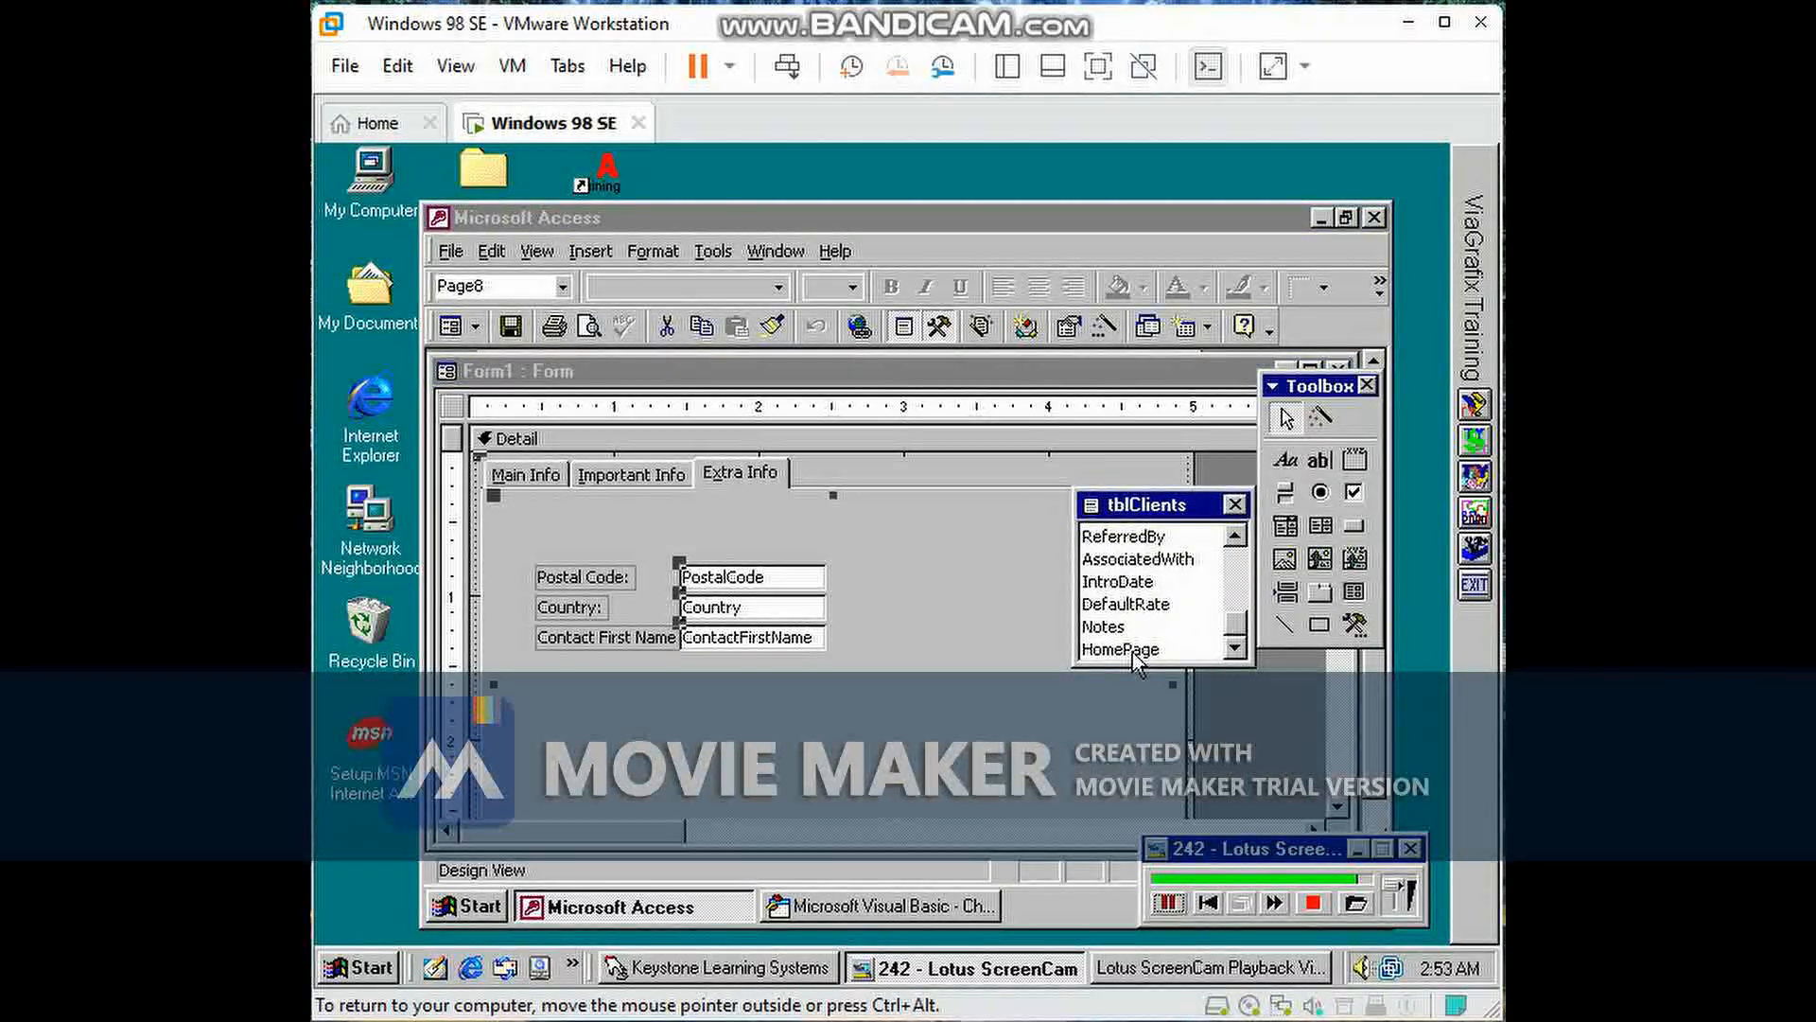
click(737, 478)
drag(1119, 649, 702, 673)
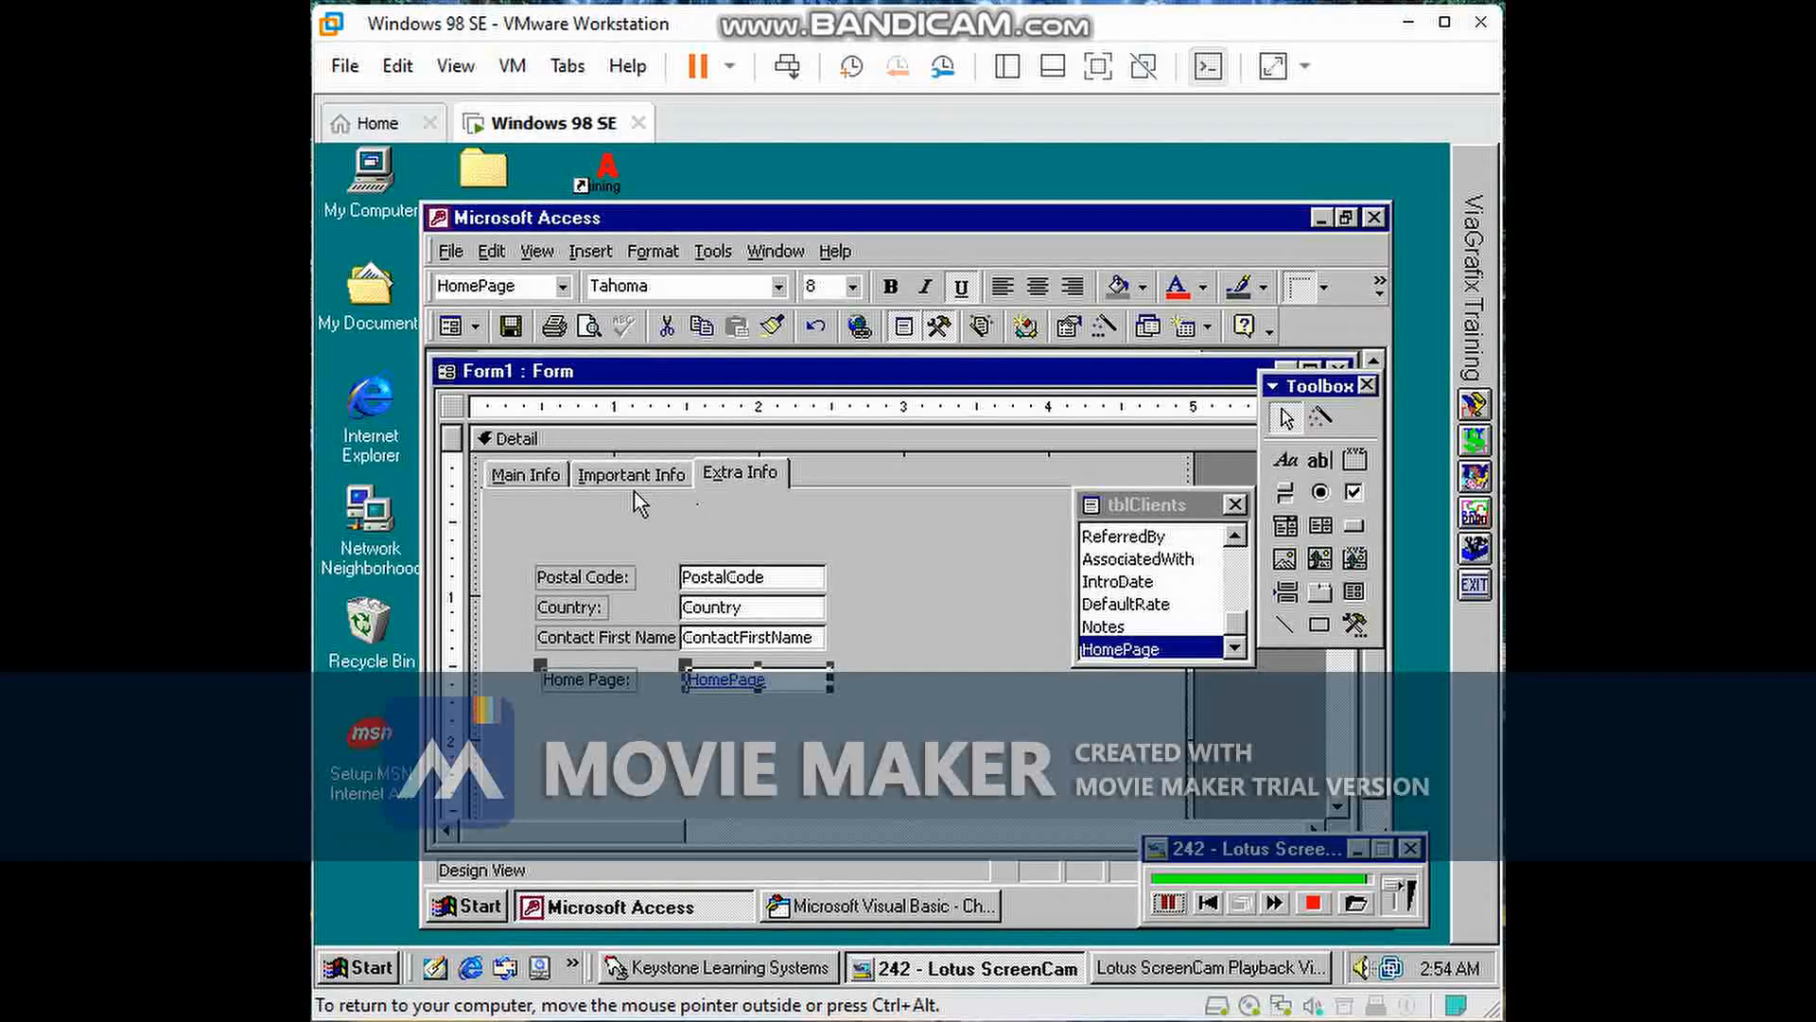
Step: Check which fields appear on the Main Info, Important Info and Extra Info pages in Design View
click(563, 476)
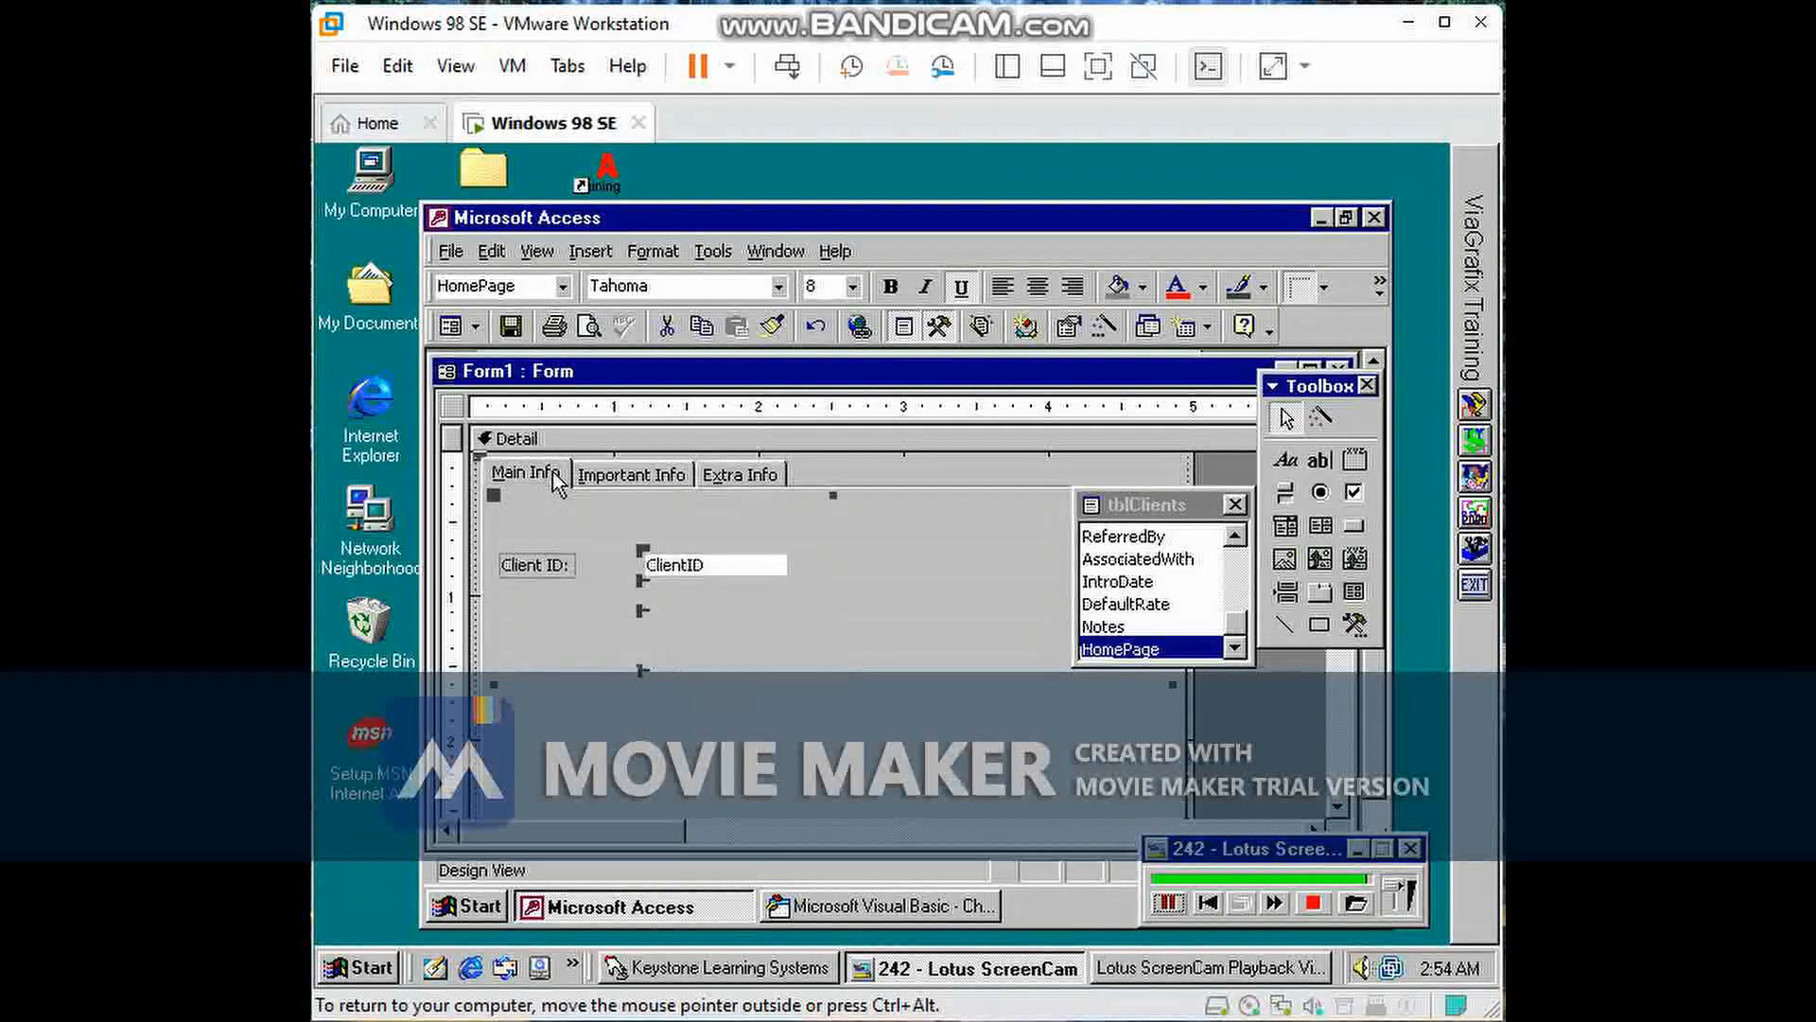
click(627, 475)
click(761, 481)
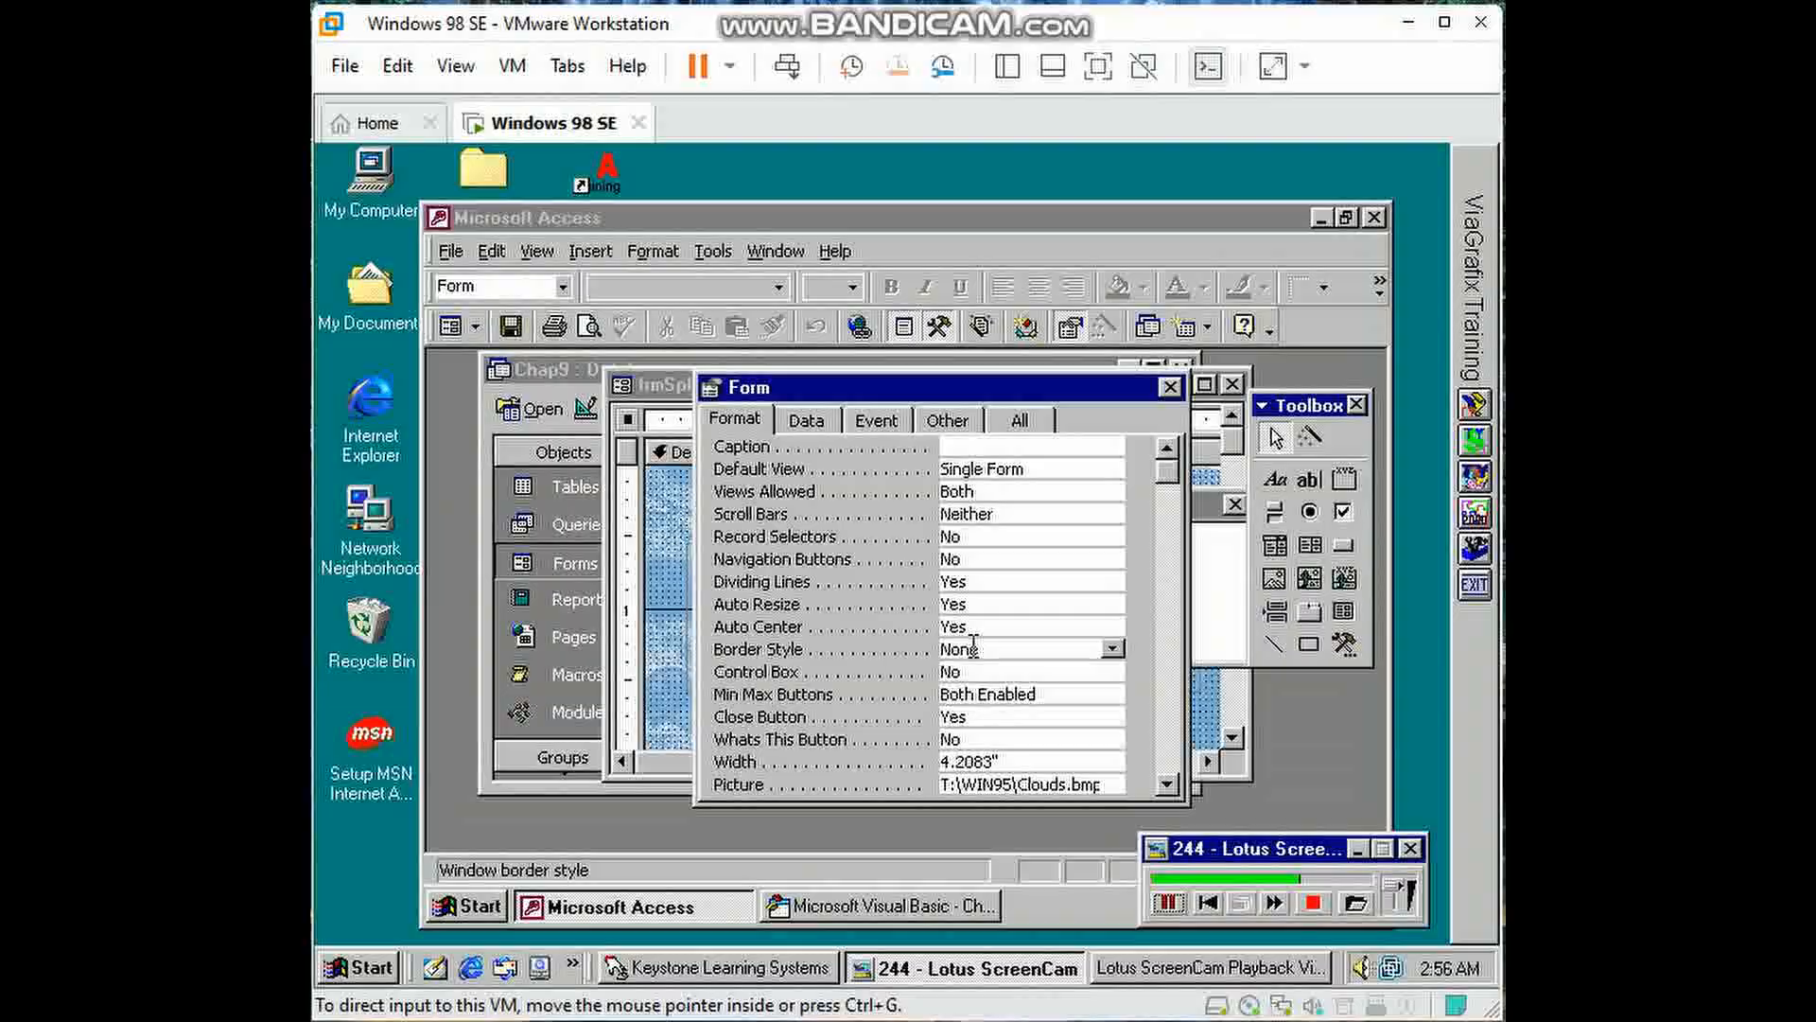
Step: Close the property sheet and the empty field list covering the frmSplash form design
click(1170, 387)
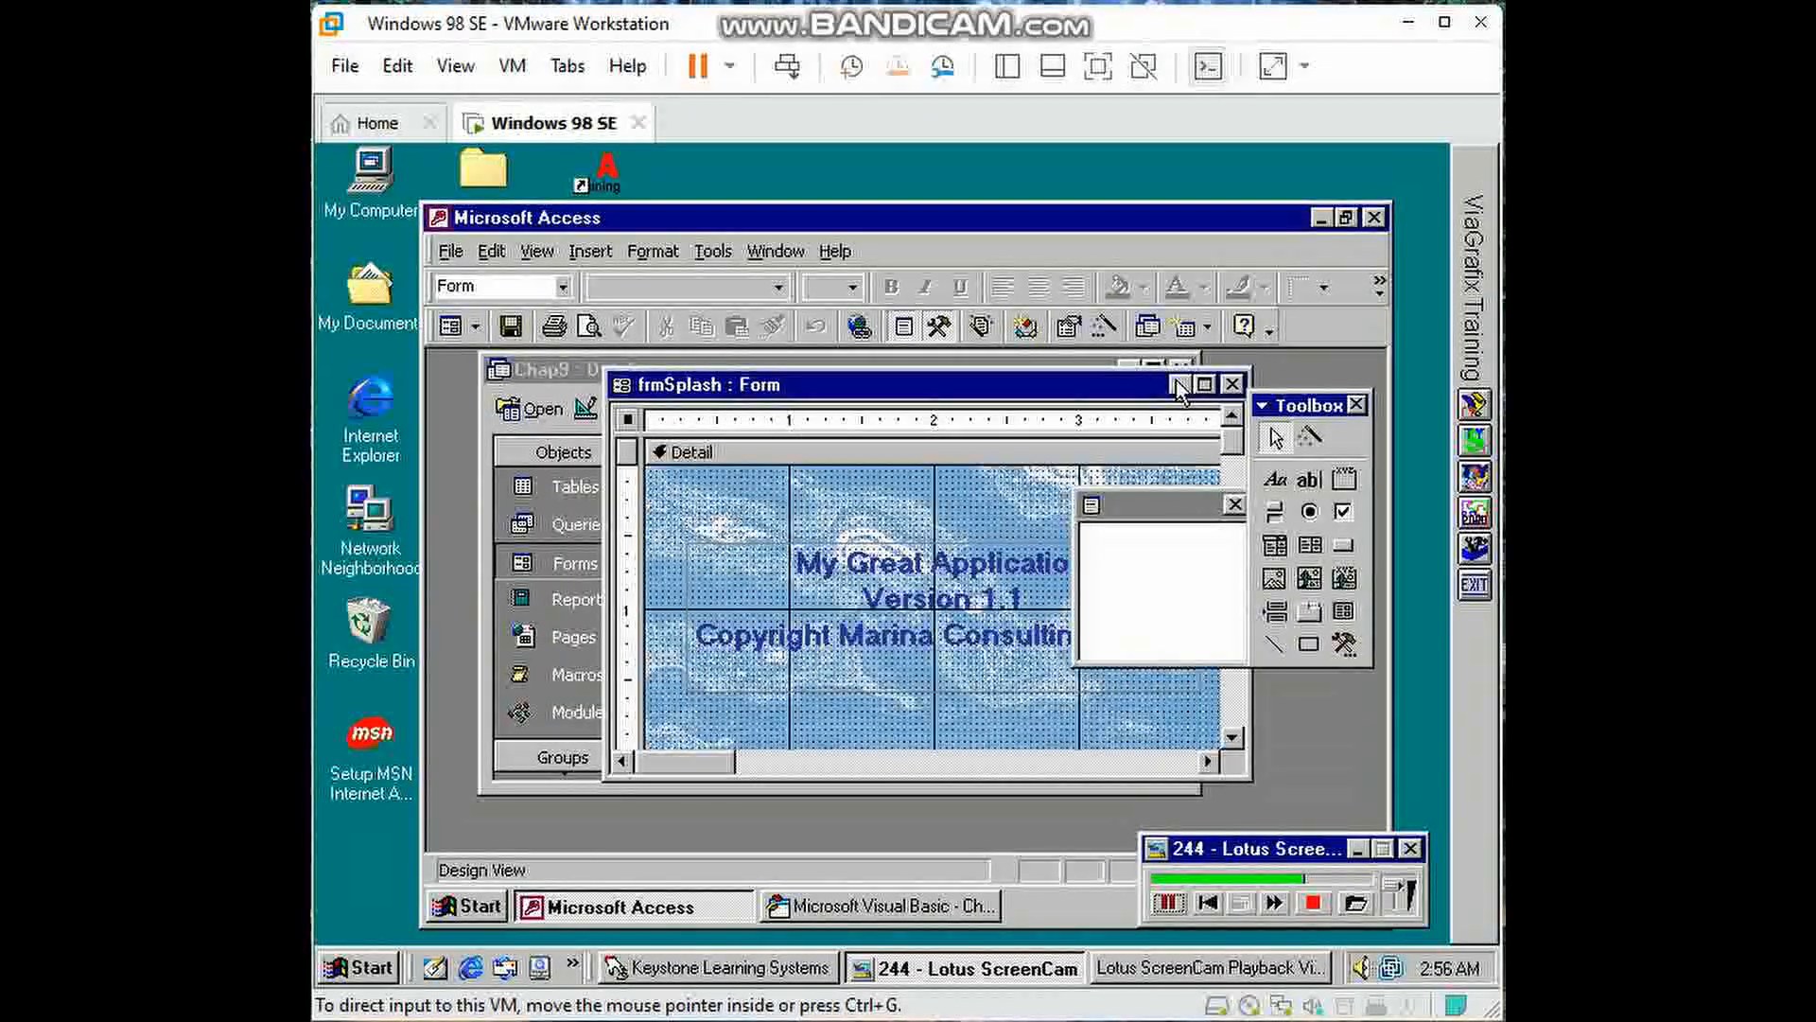
click(1234, 506)
click(1234, 508)
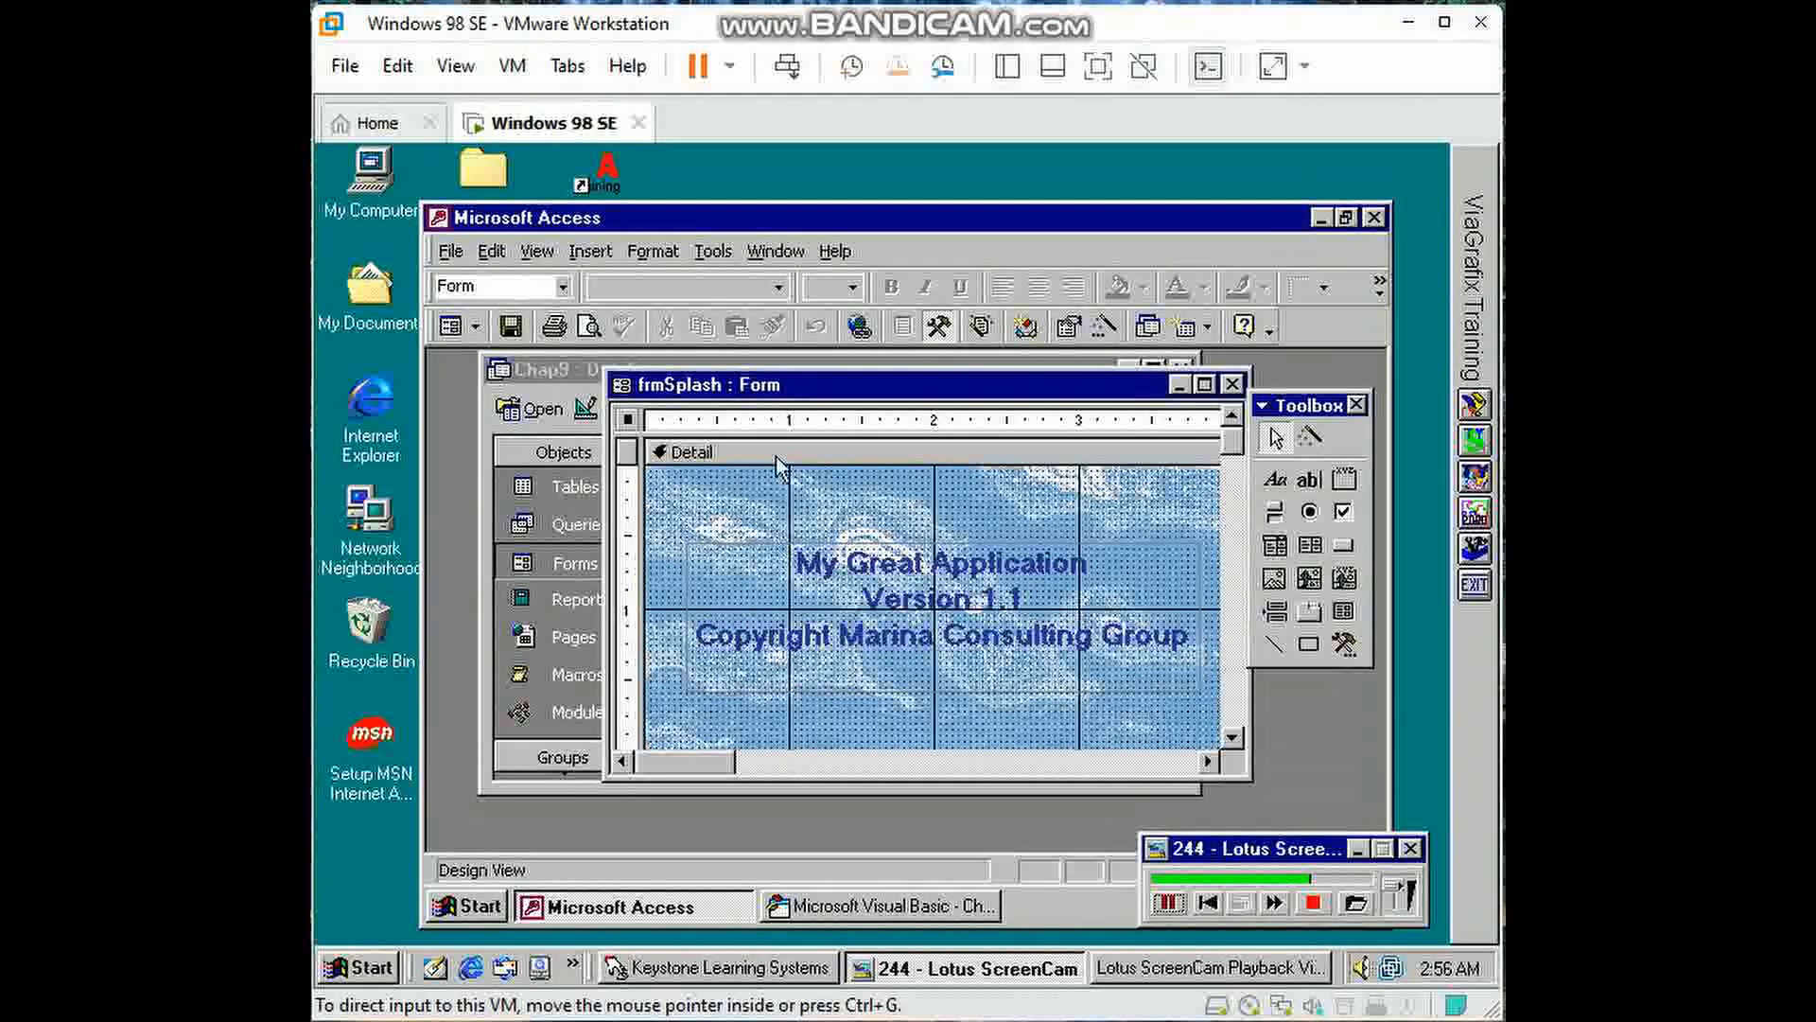
Step: Examine frmSplash's event properties, including On Unload, On Timer and Timer Interval
click(1069, 326)
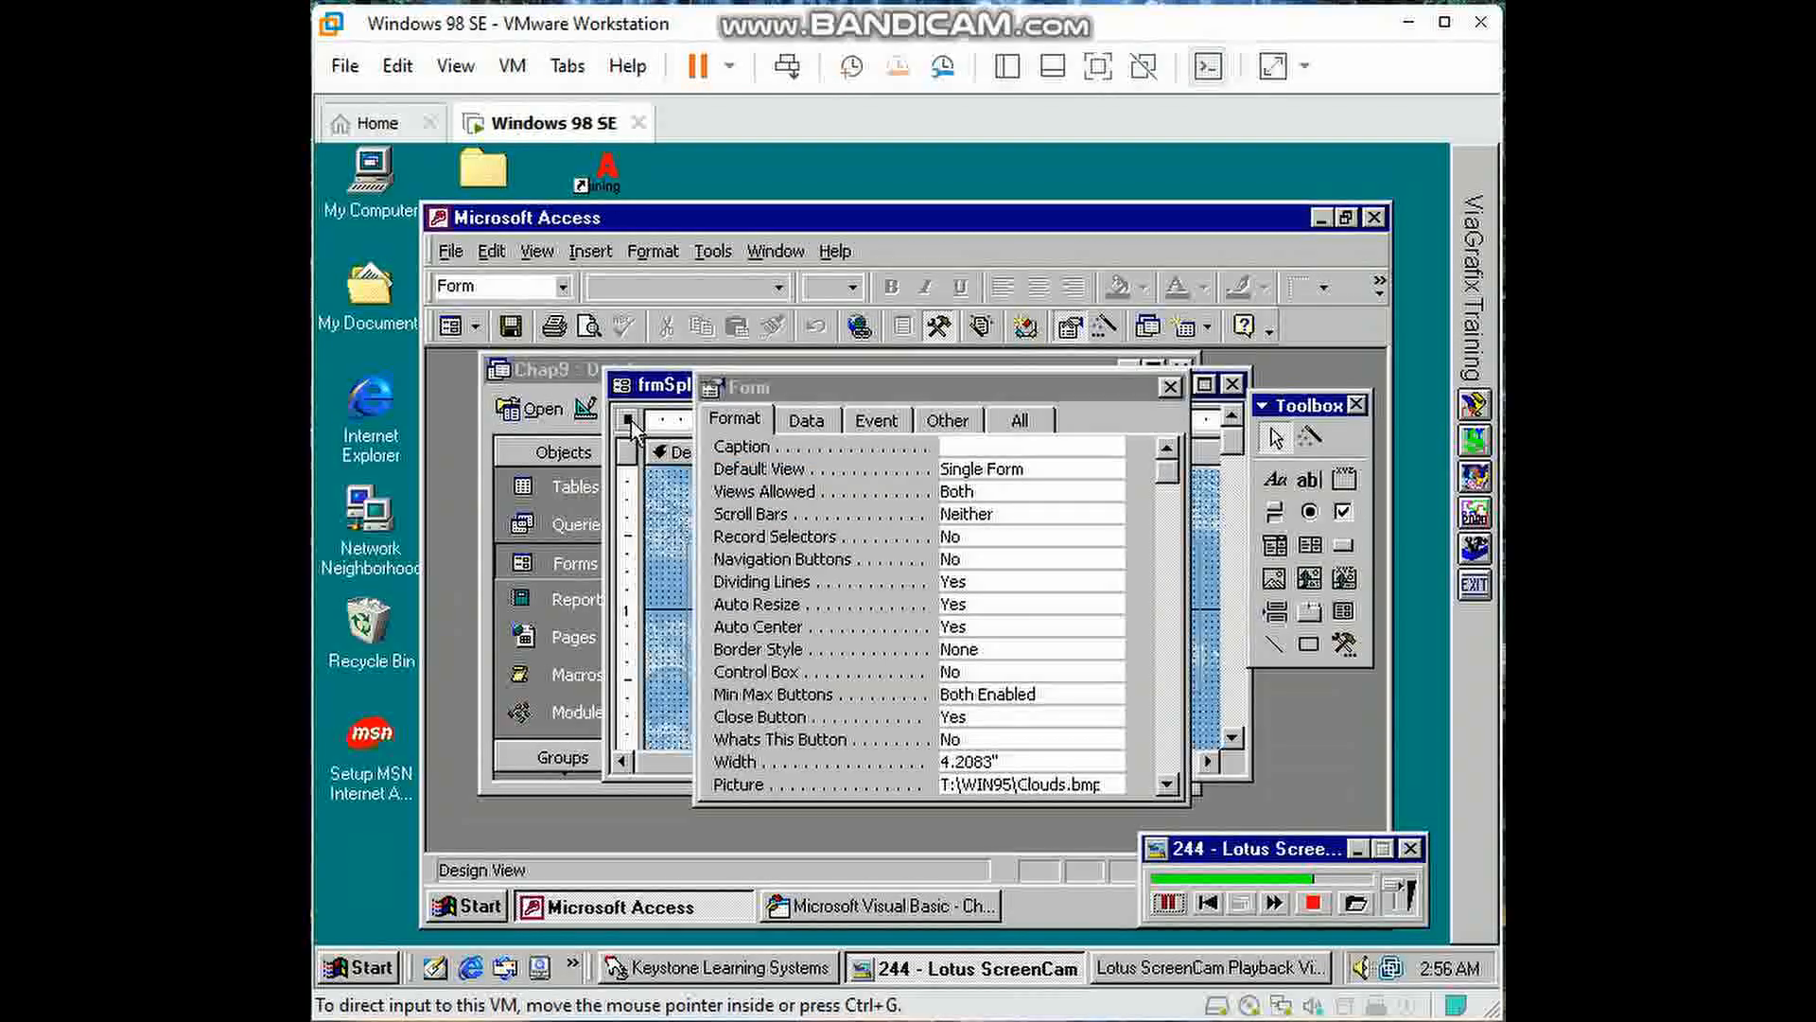
click(872, 420)
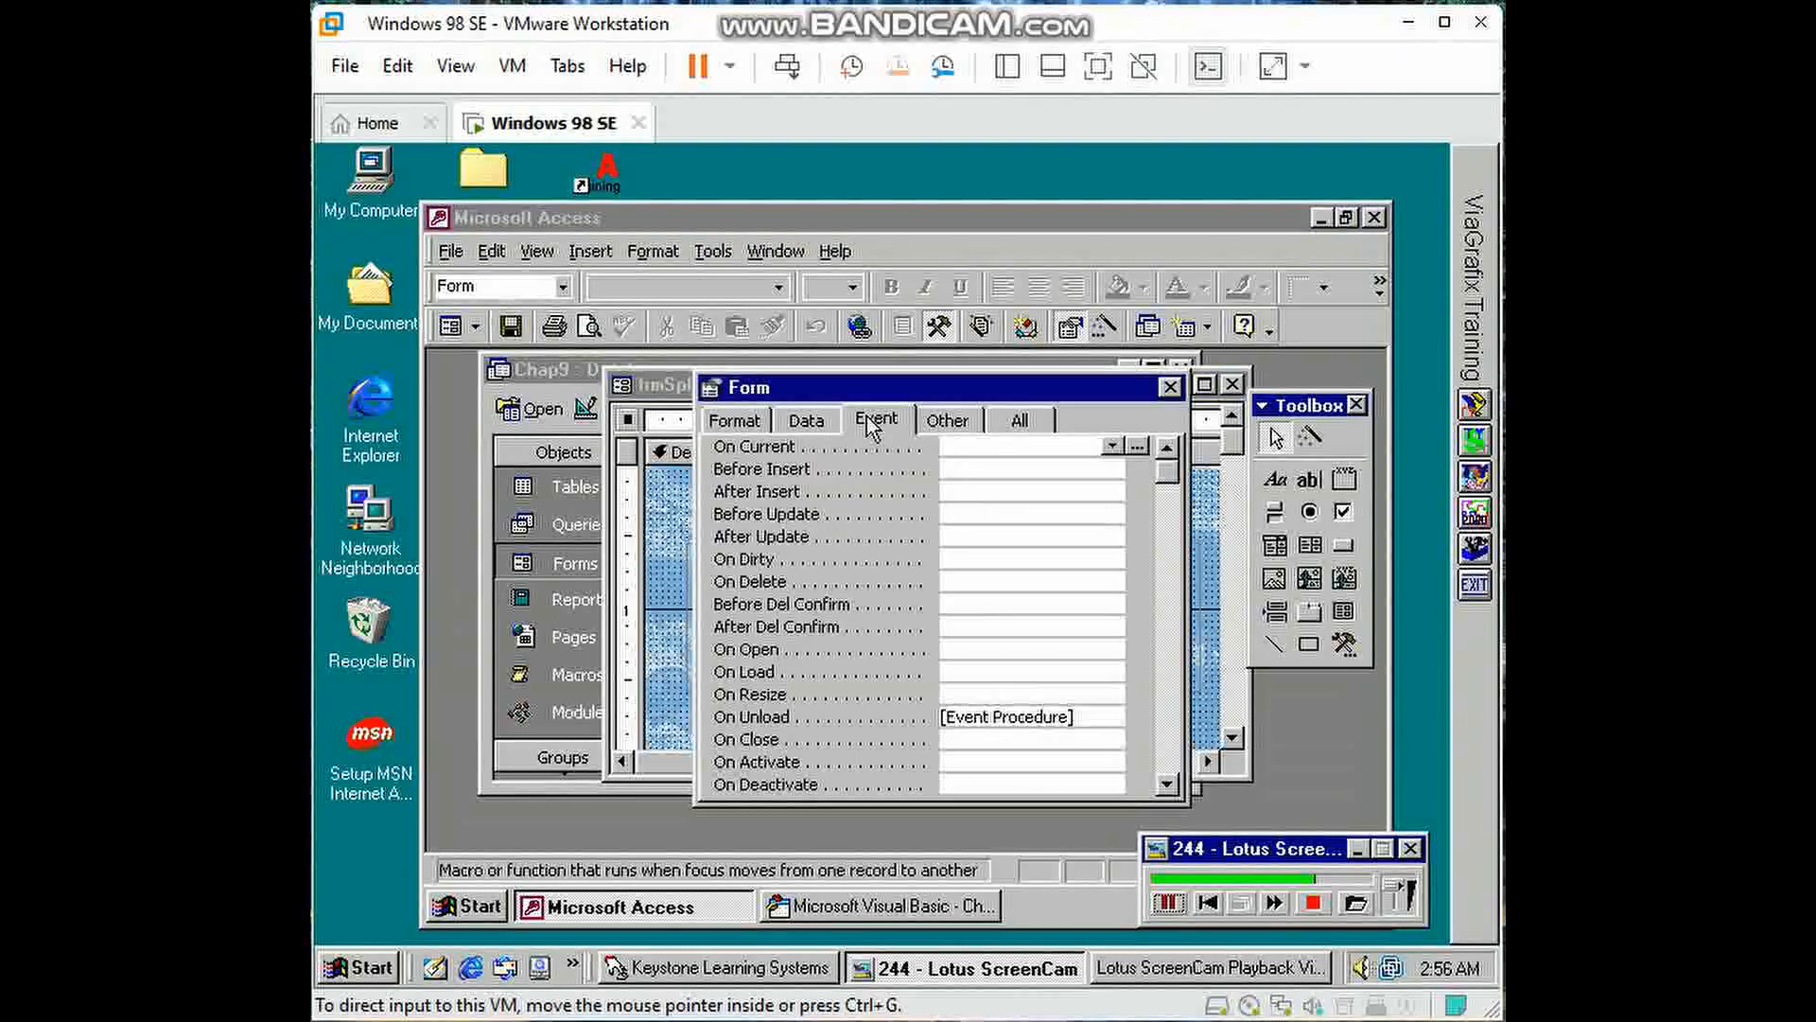
click(1088, 719)
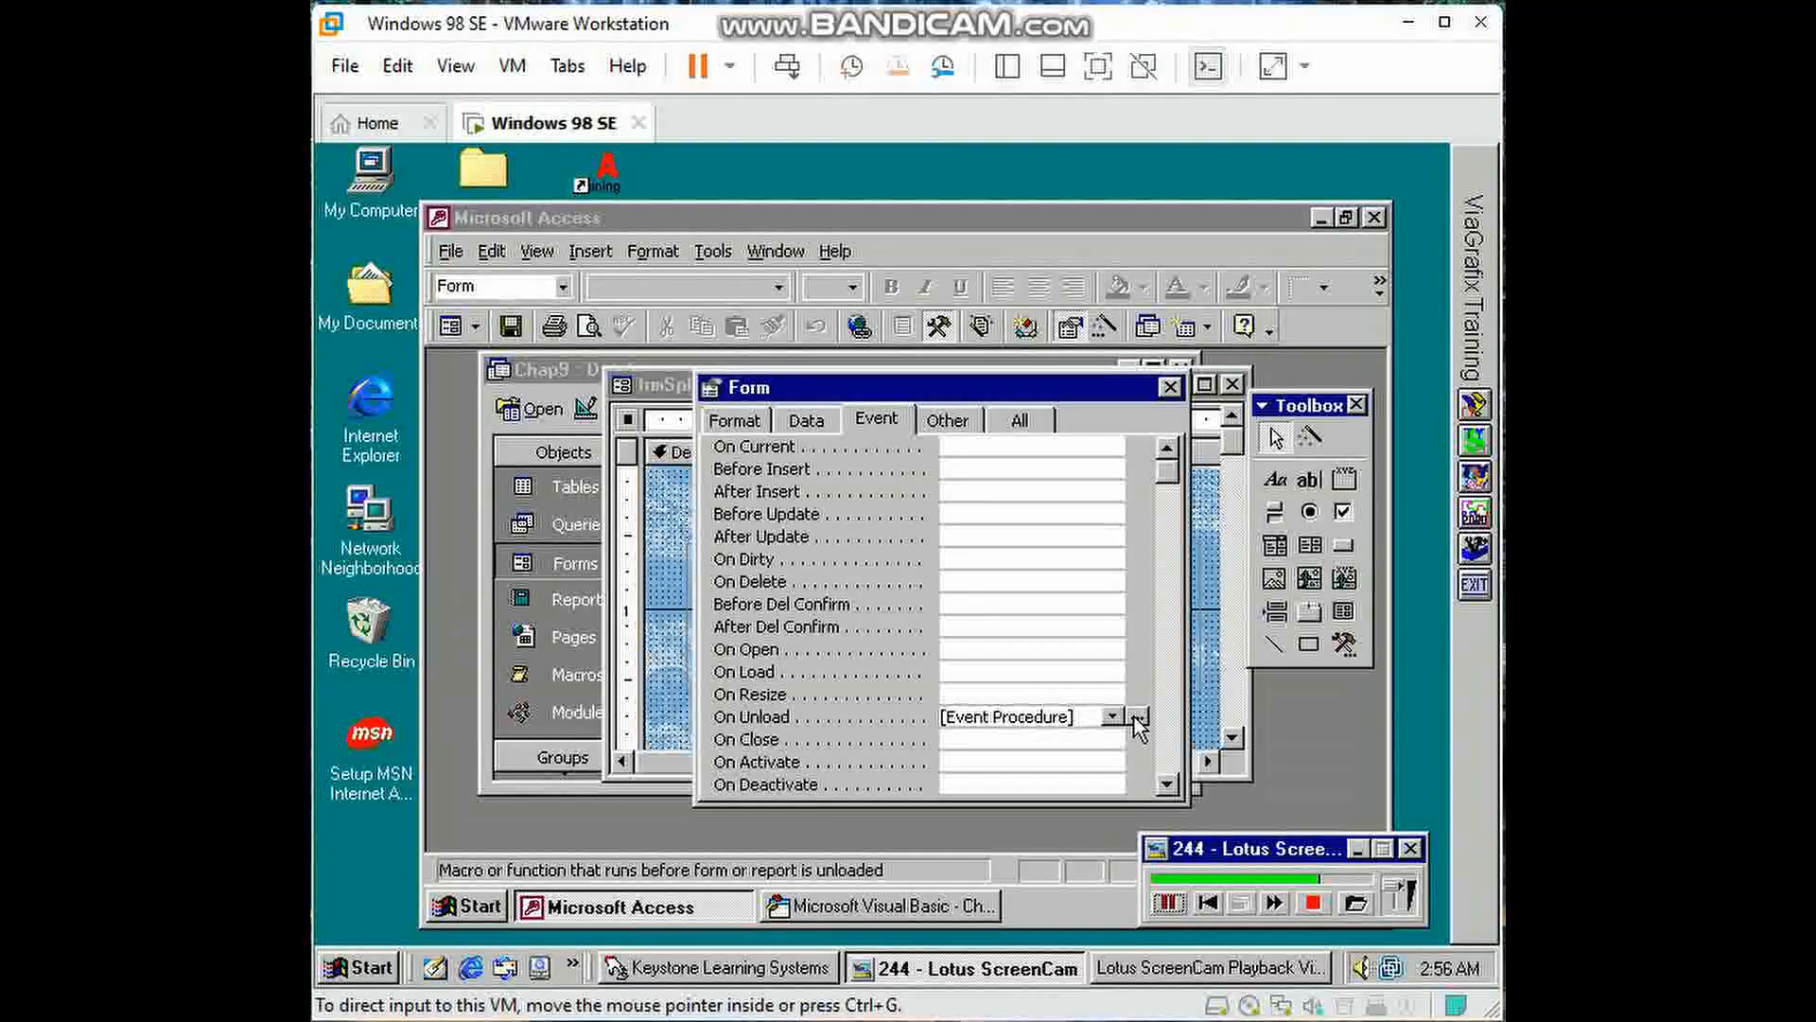
drag(1166, 483, 1168, 776)
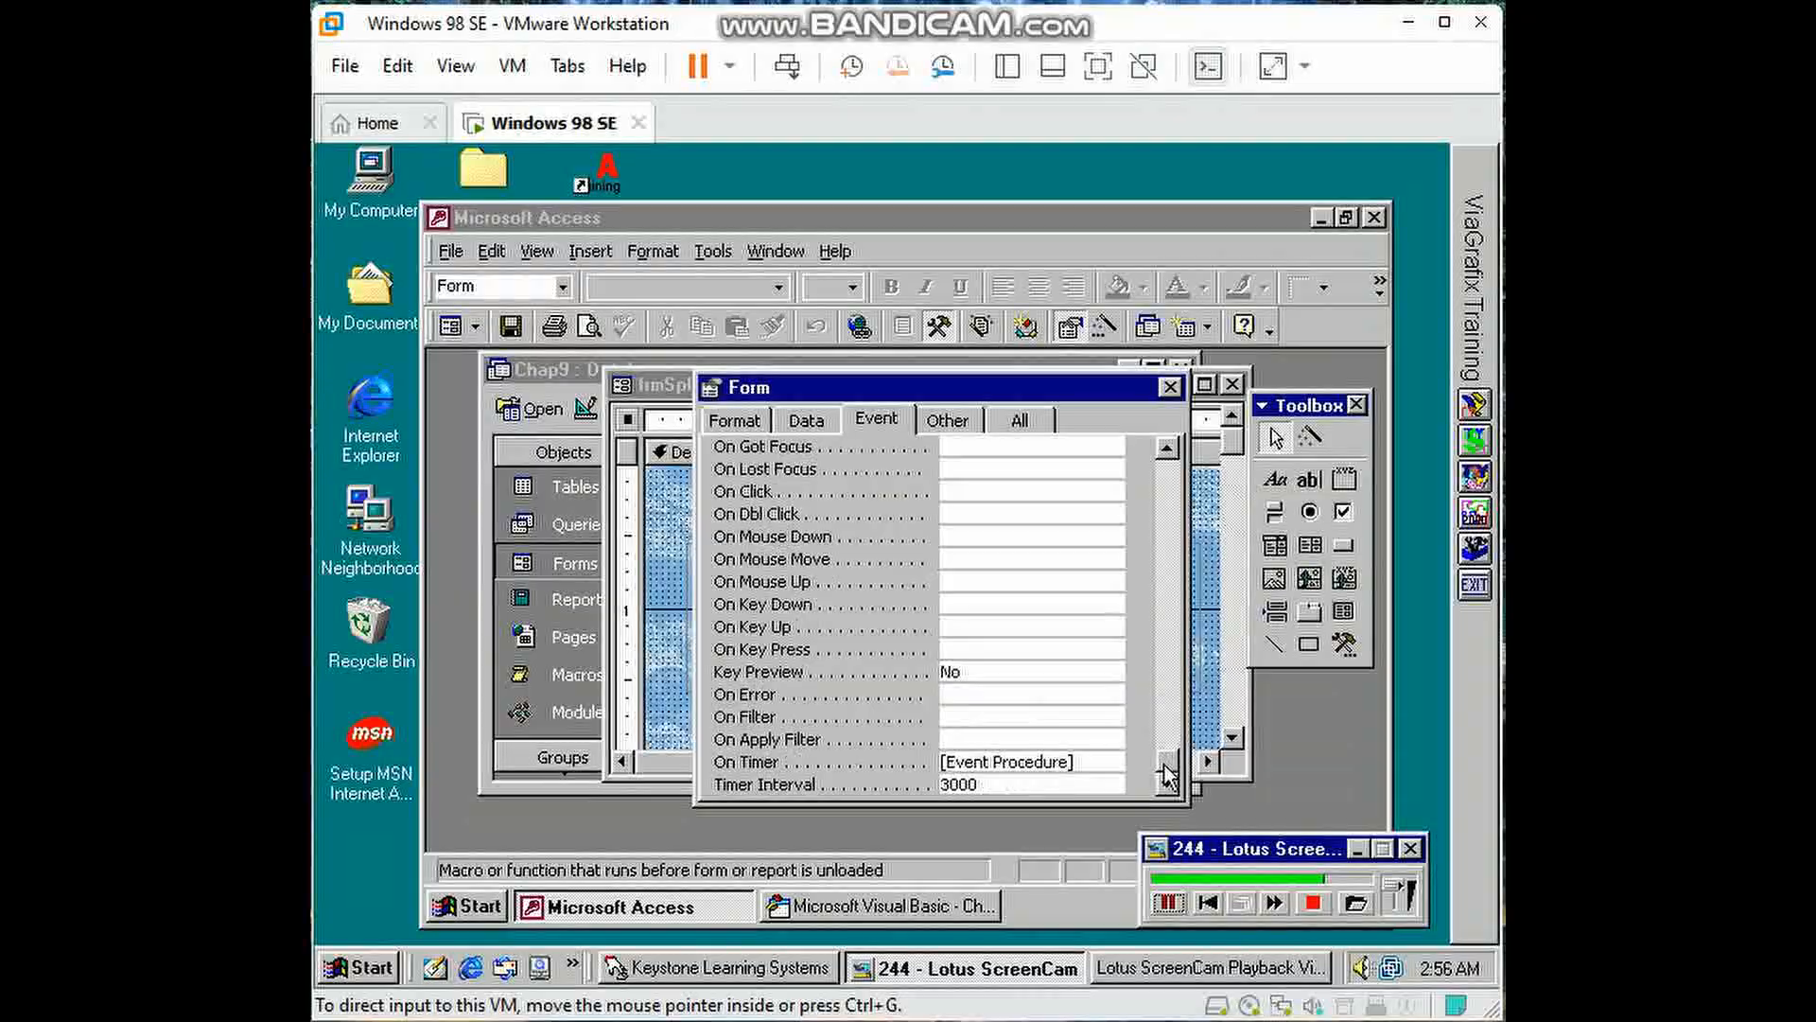
click(1078, 759)
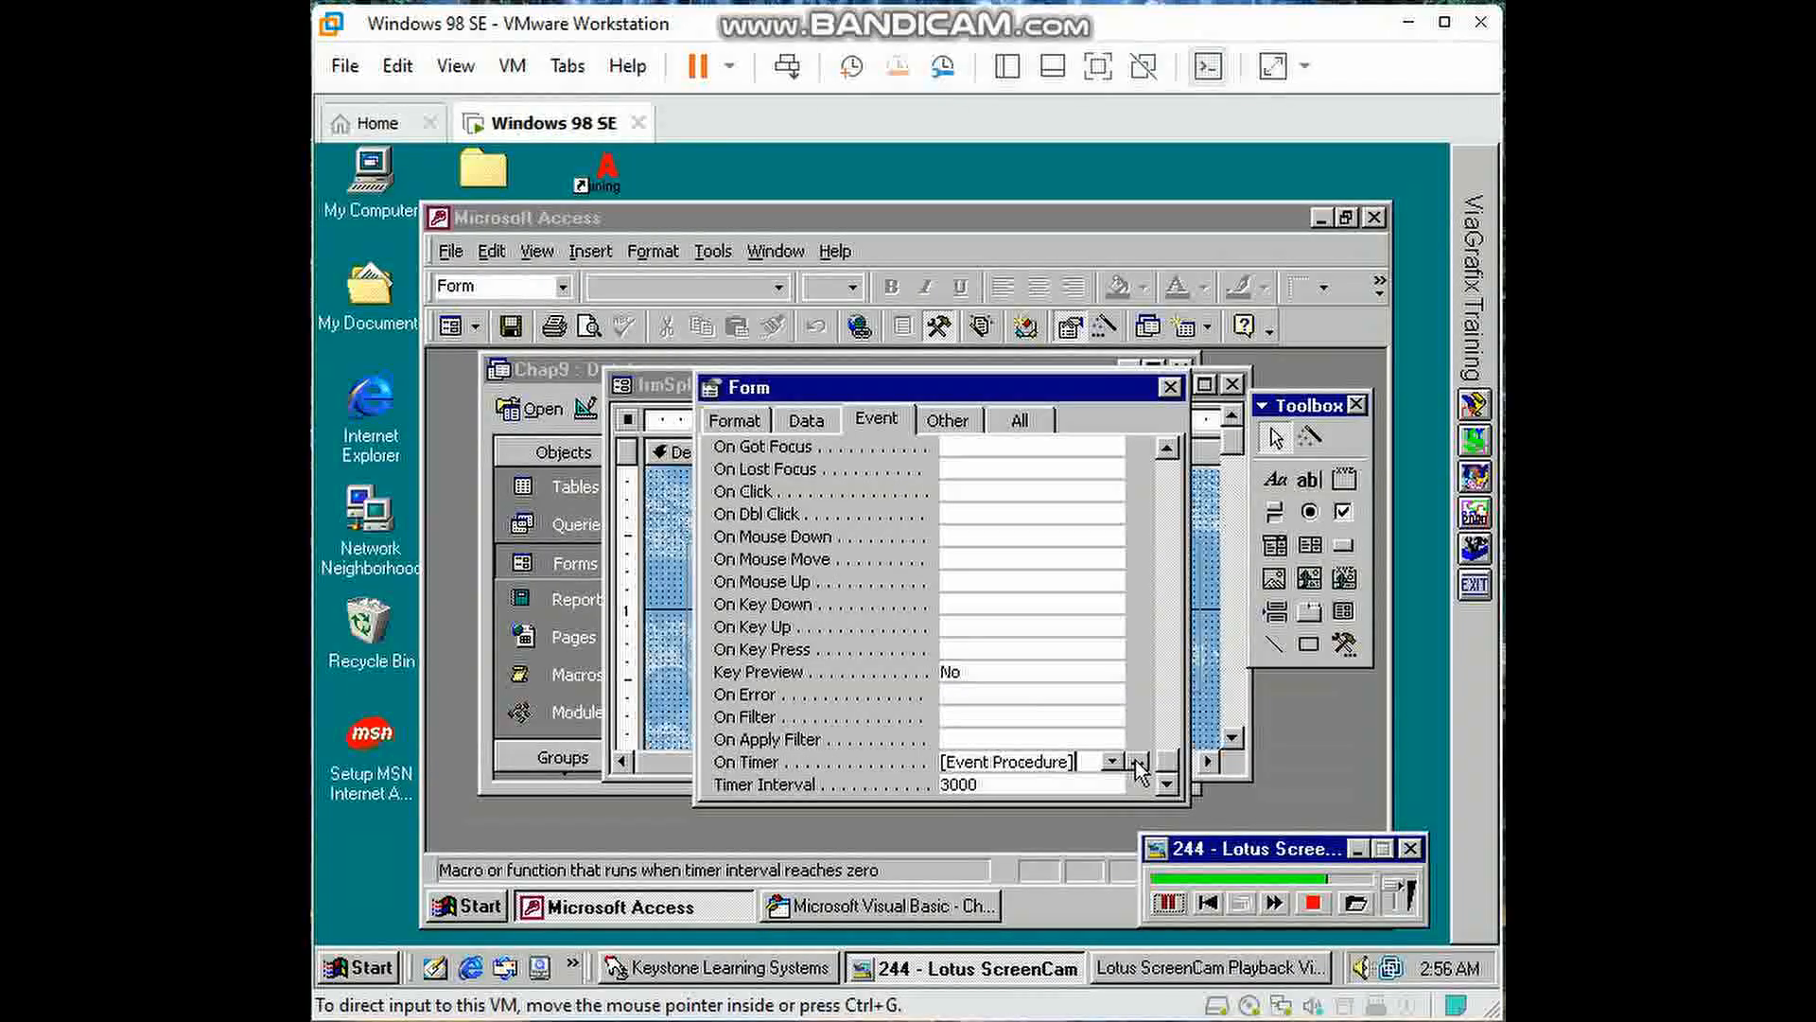
click(1012, 788)
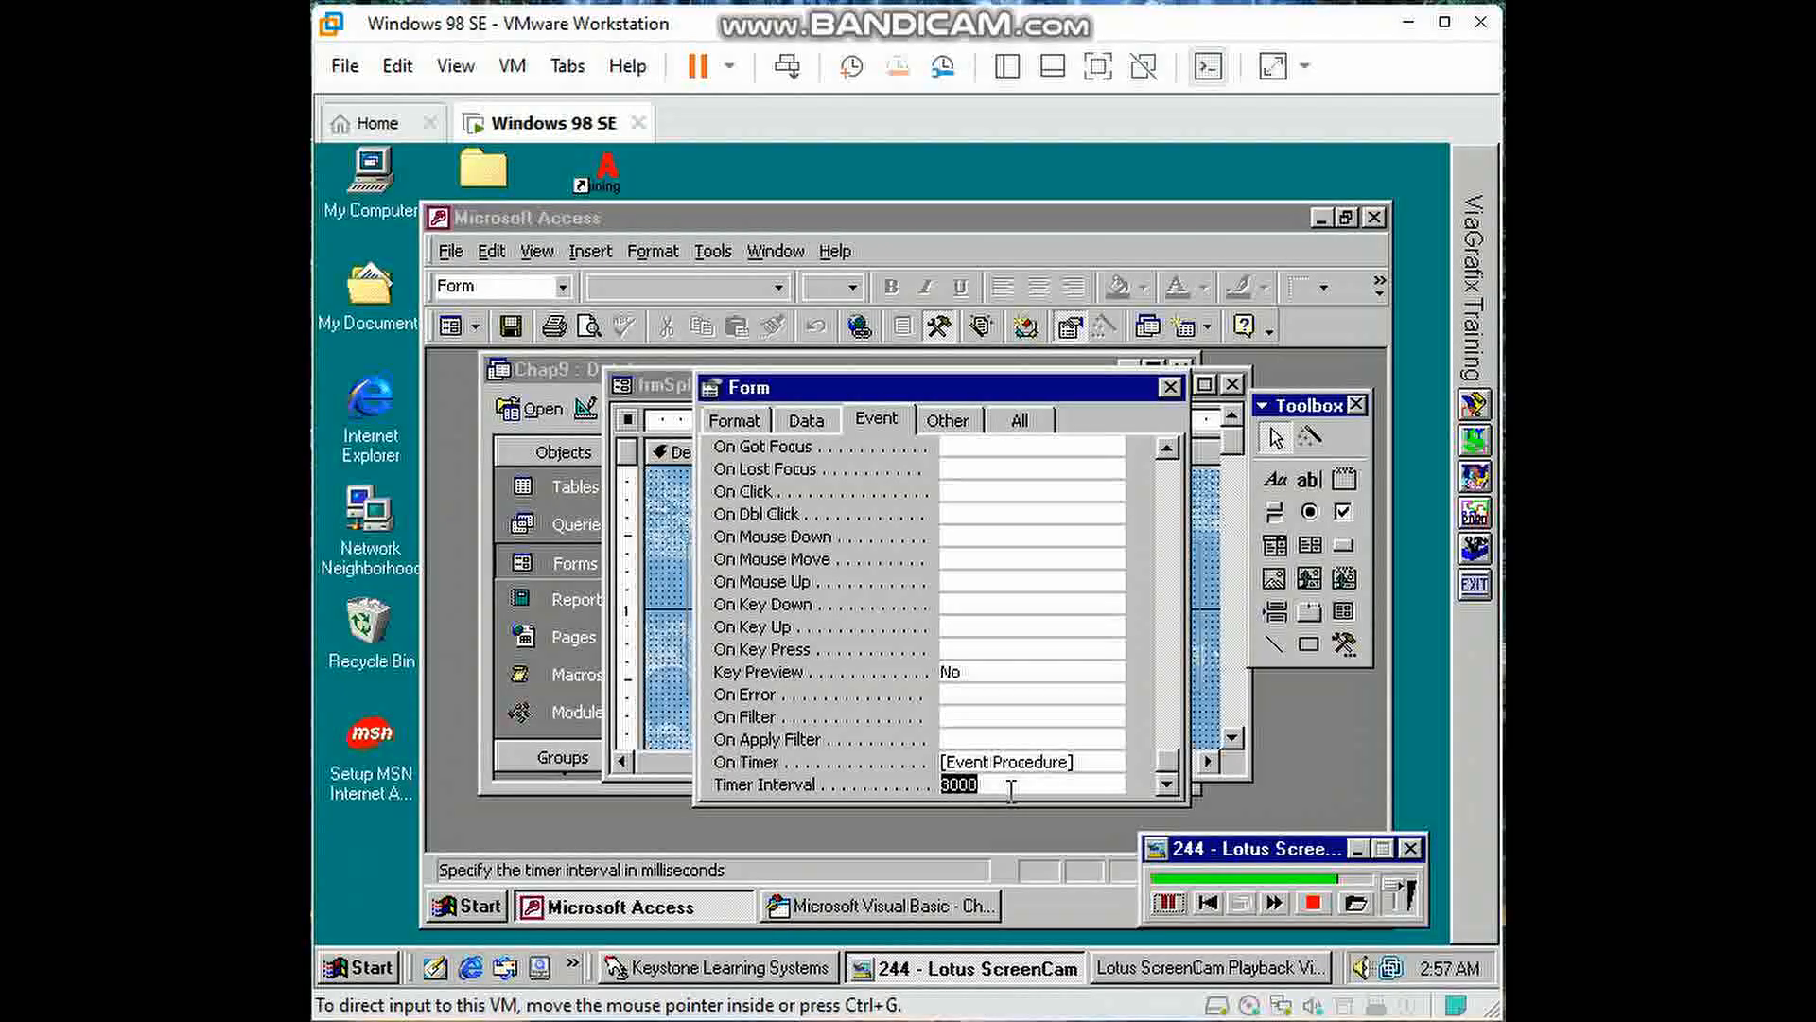
Step: Open frmSplash's On Timer event procedure and examine the statements inside Form_Timer and Form_Unload
click(1111, 764)
click(1136, 762)
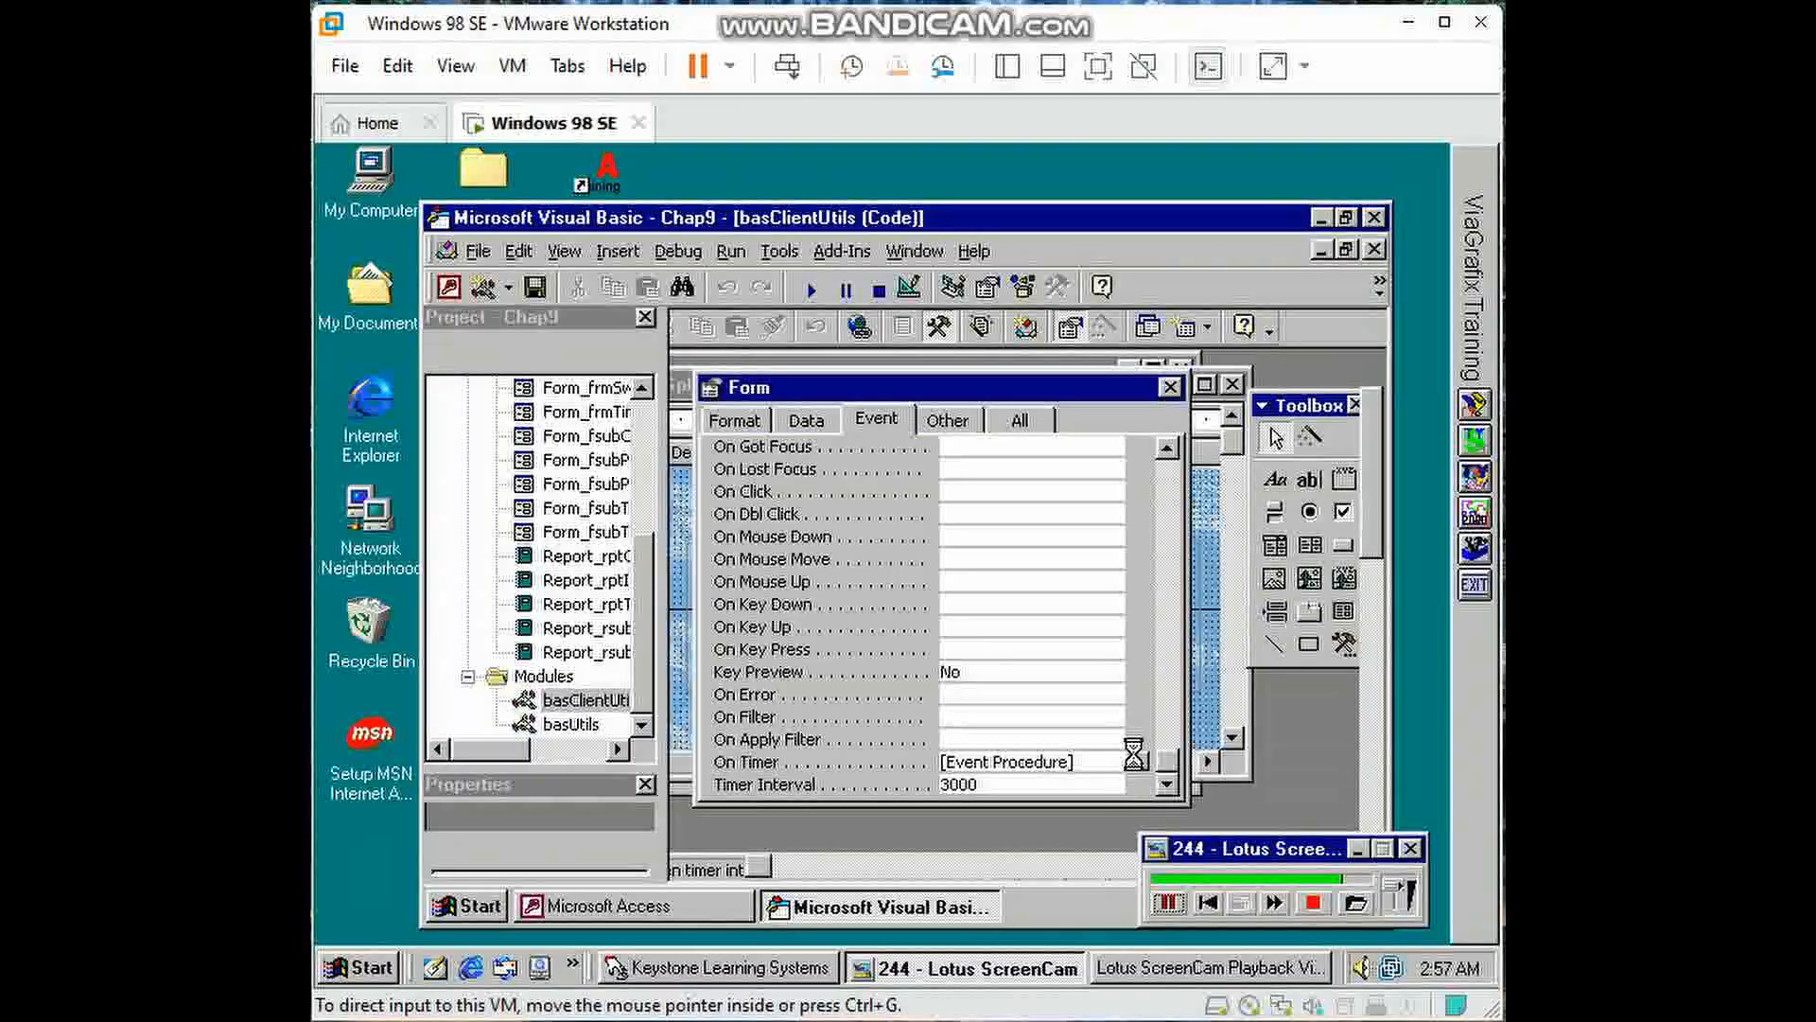
drag(739, 505, 989, 513)
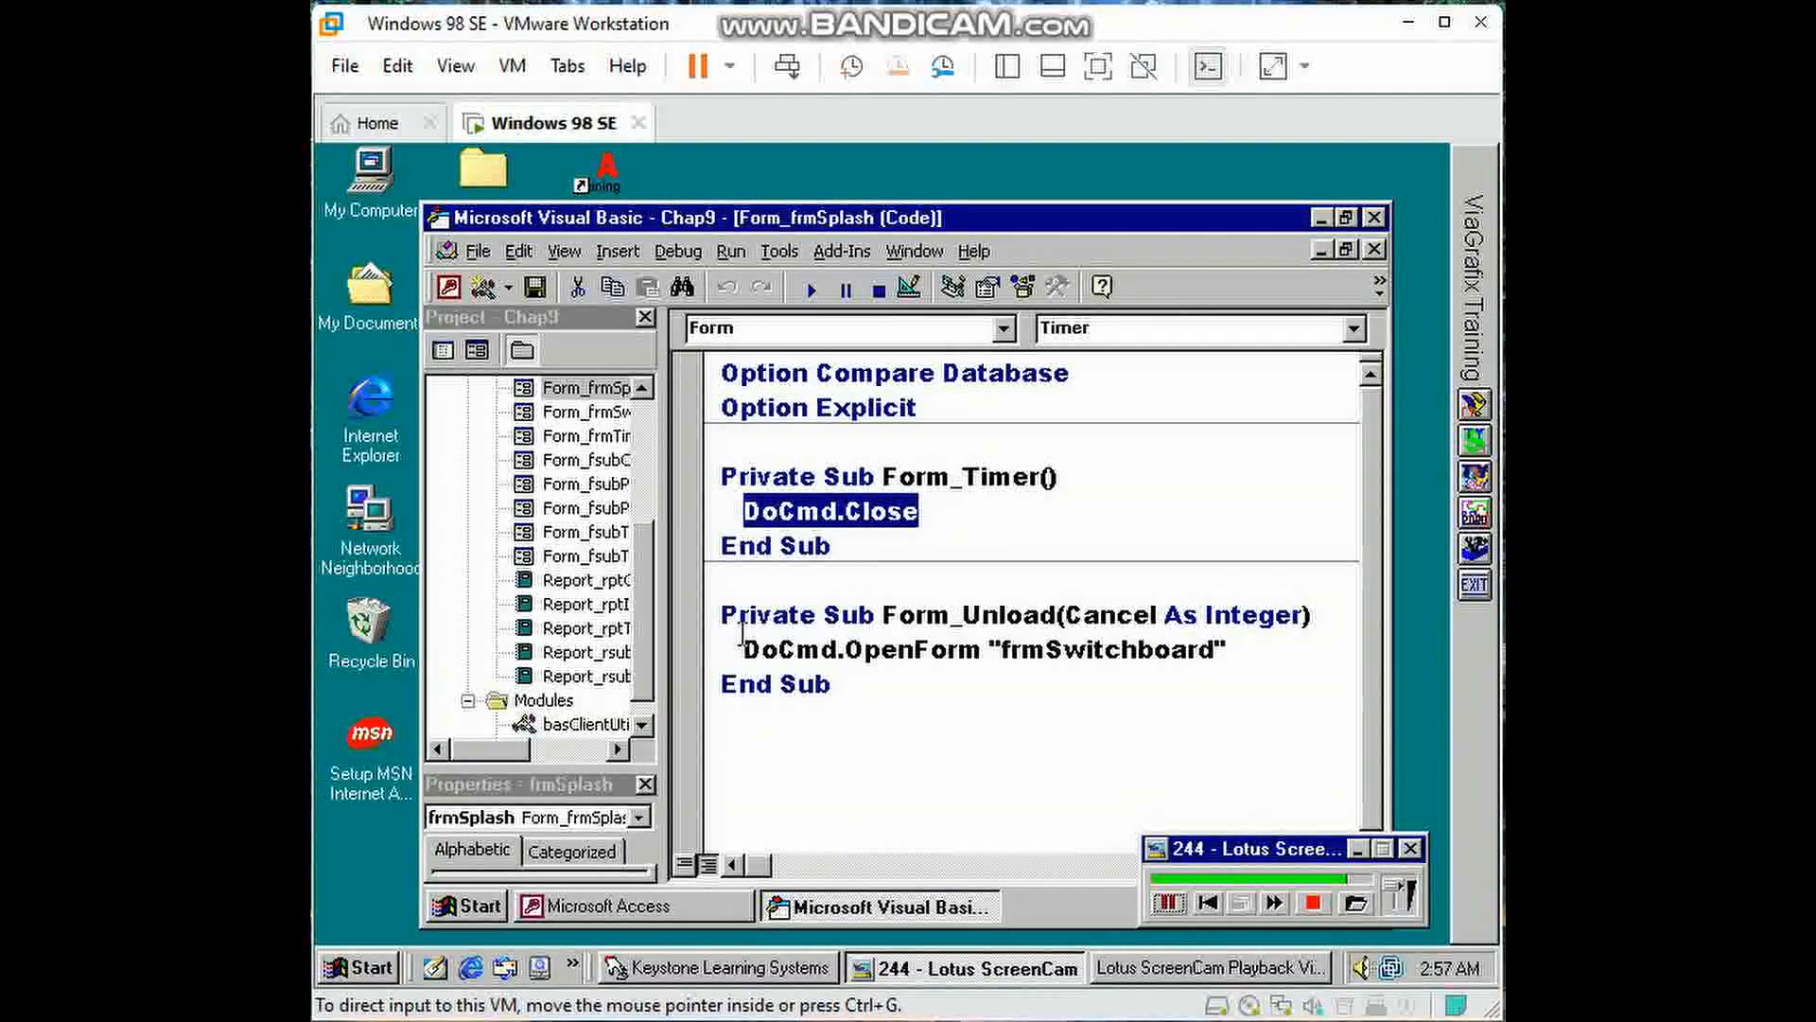
drag(741, 649, 1239, 655)
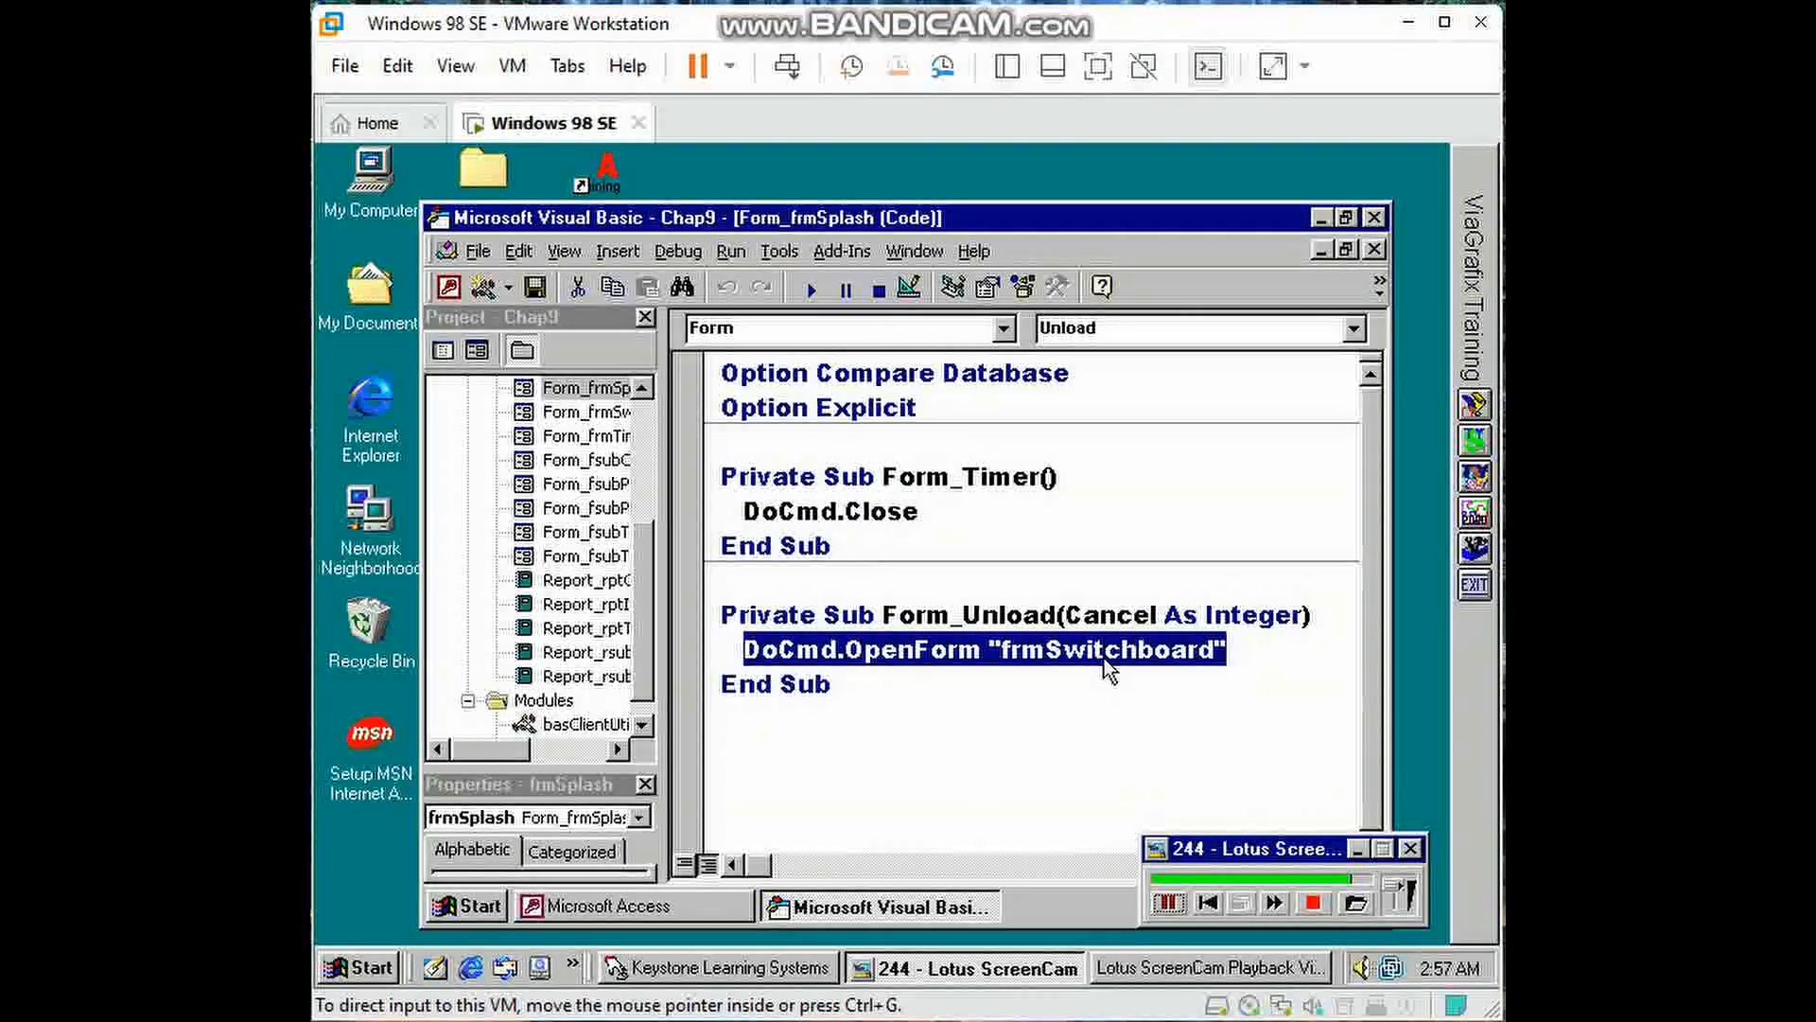